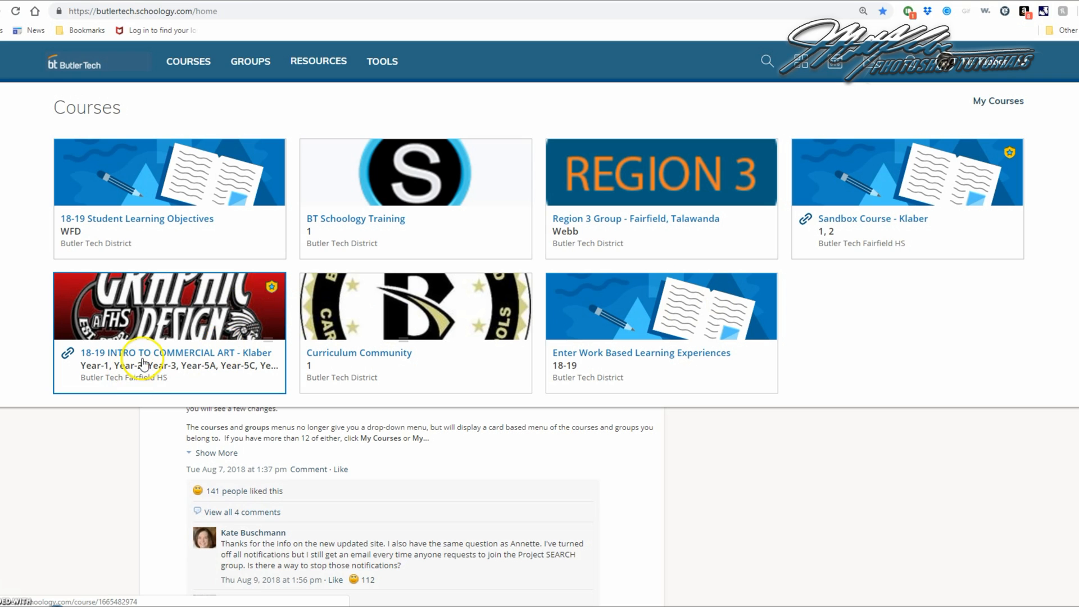
Step: Open the "Weeks 19-20: Copy & Paste Design (Photoshop)" folder in the 18-19 INTRO TO COMMERCIAL ART course
click(140, 367)
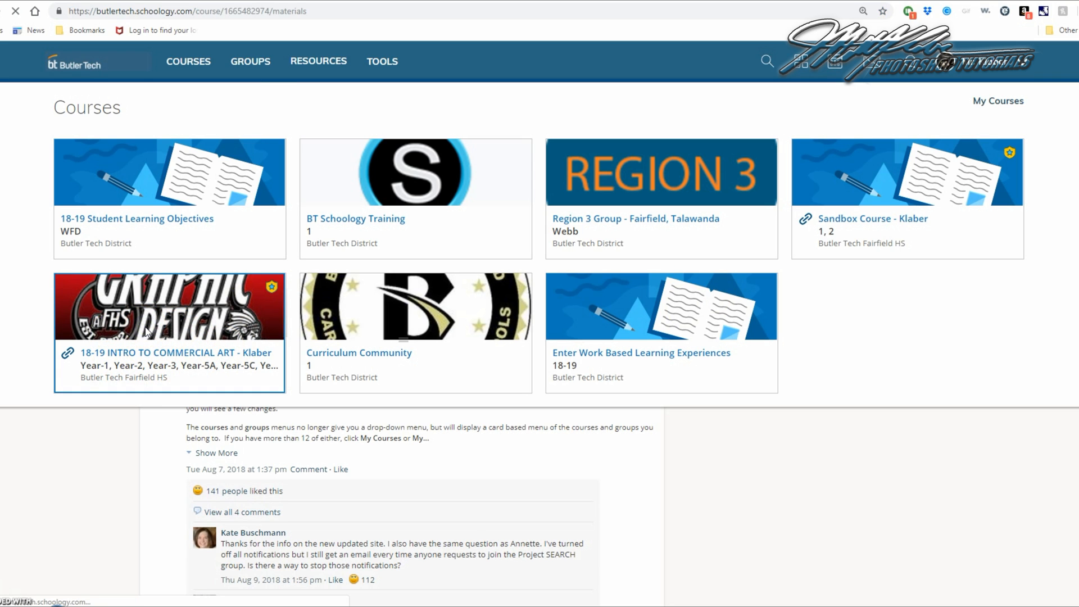
scroll(437, 298, down, 1)
scroll(437, 298, down, 3)
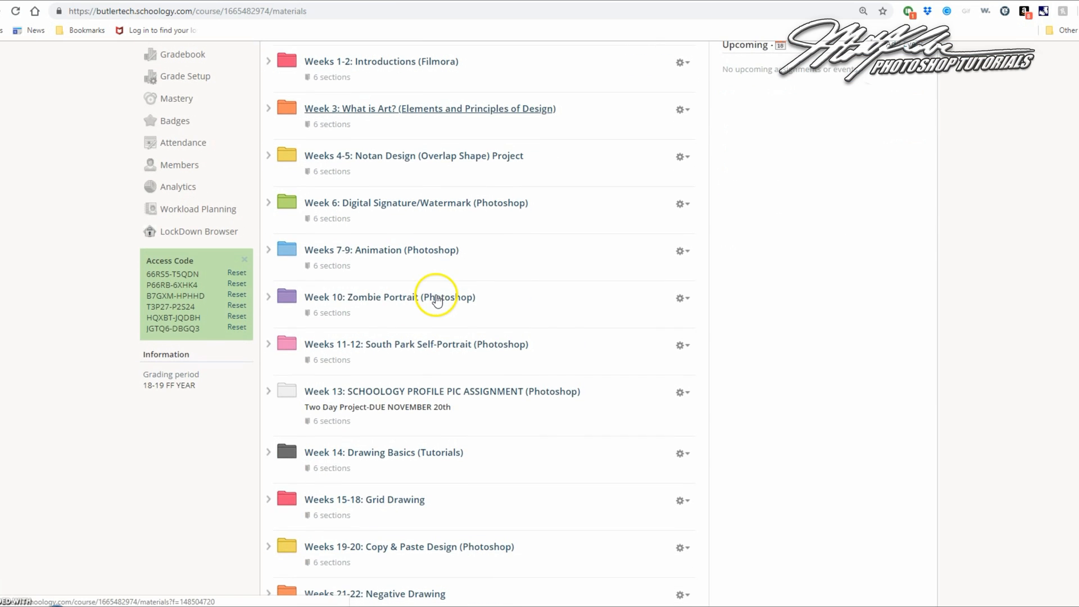
scroll(438, 383, down, 3)
scroll(439, 385, down, 1)
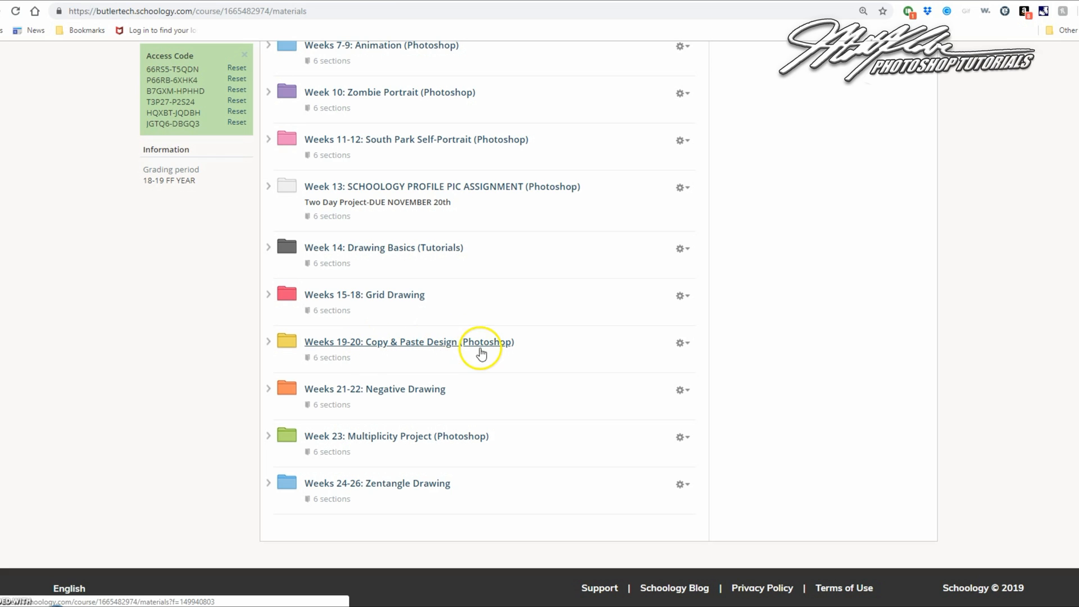
click(409, 342)
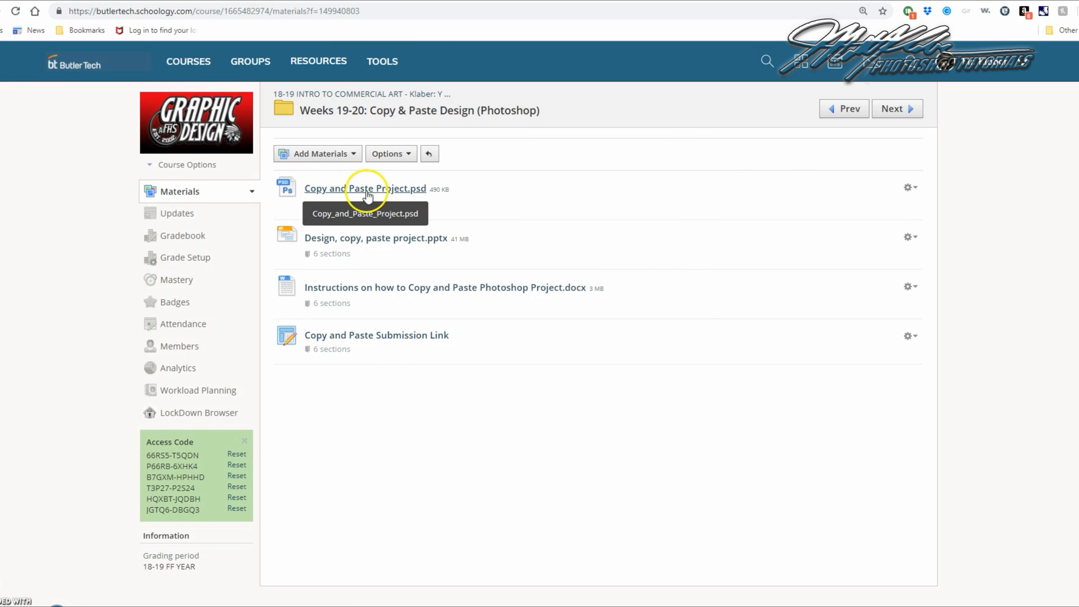
Step: Download Copy and Paste Project.psd from the course folder and open it in Photoshop
click(348, 190)
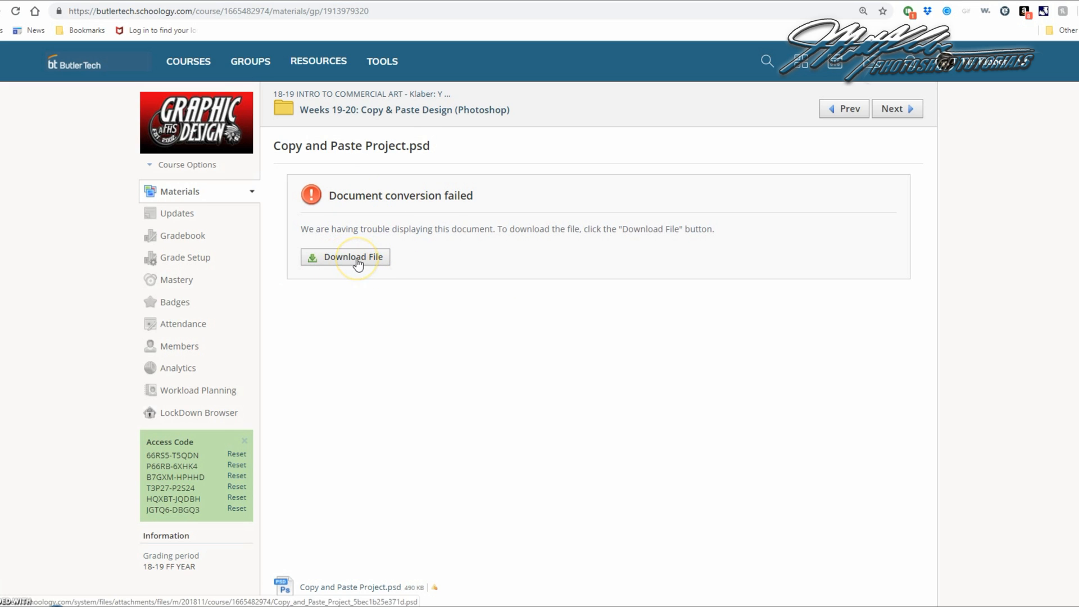
click(358, 262)
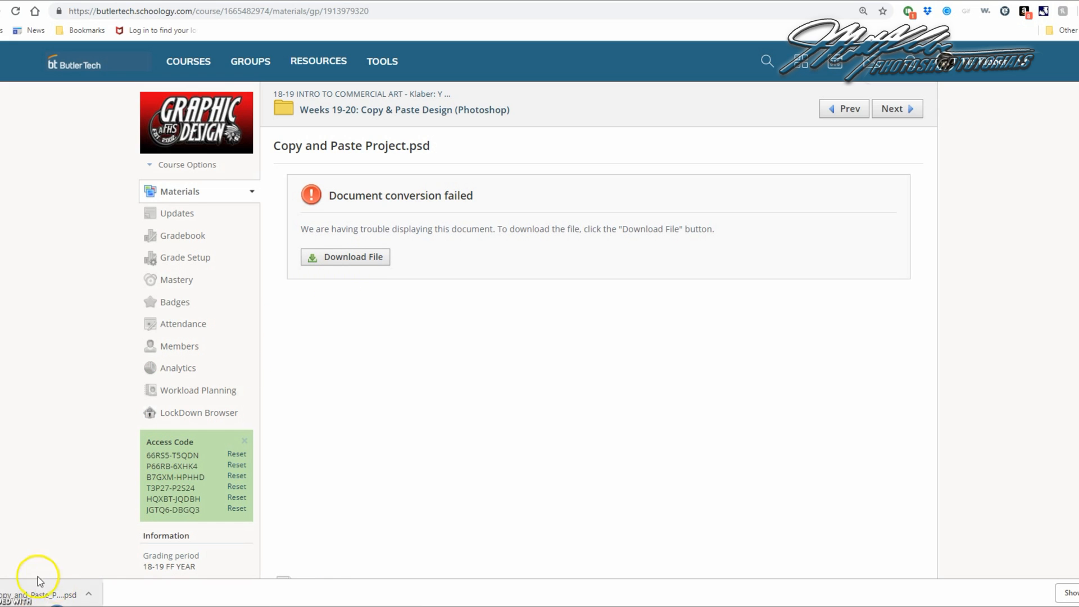
click(43, 593)
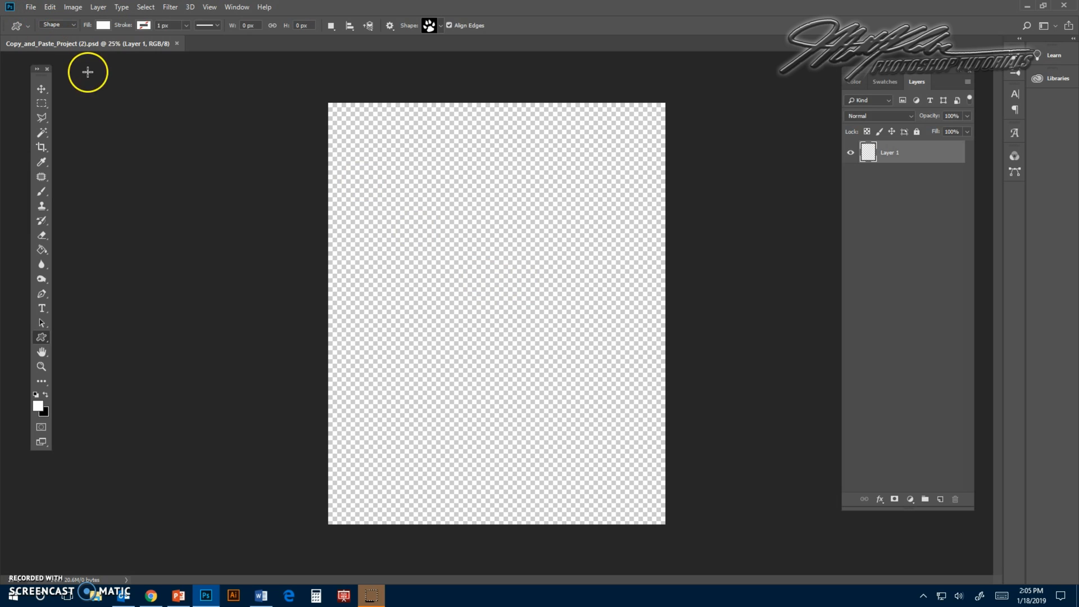
click(37, 8)
click(38, 20)
key(ctrl+n)
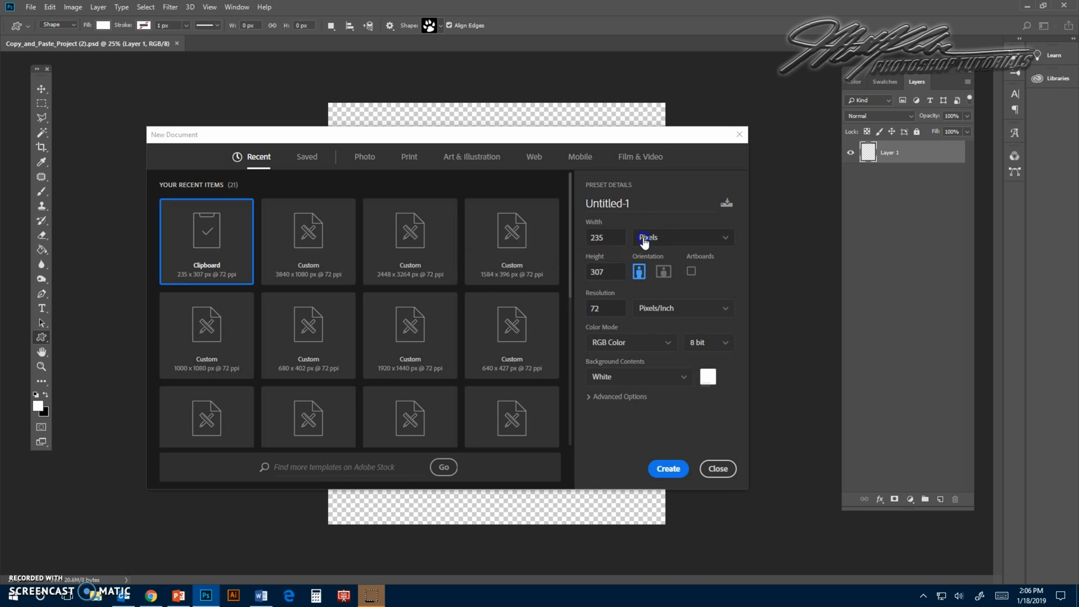
click(645, 238)
click(647, 275)
click(606, 237)
text(16)
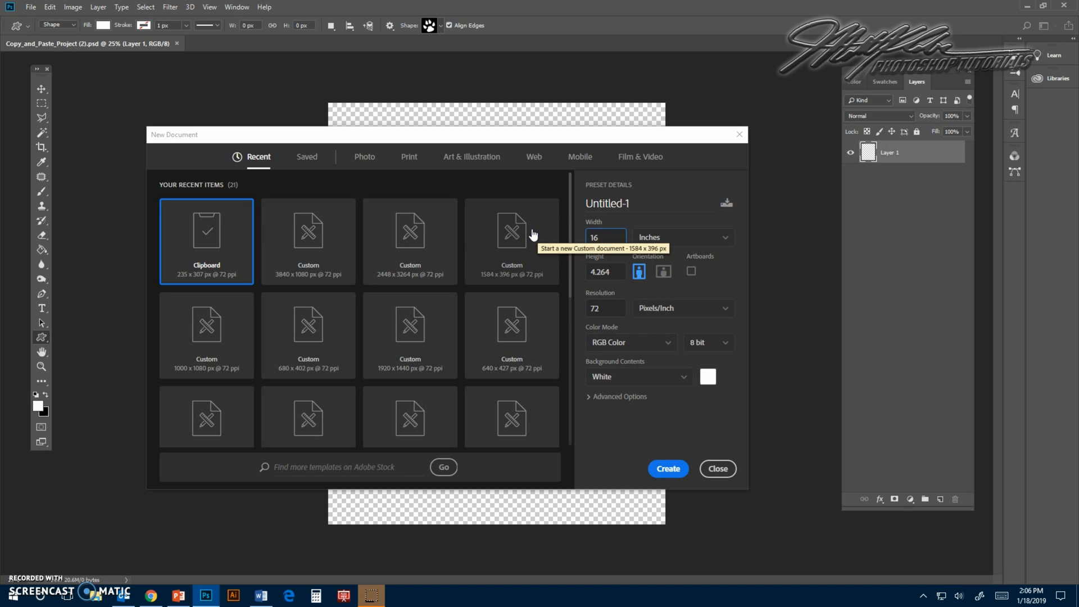
click(578, 272)
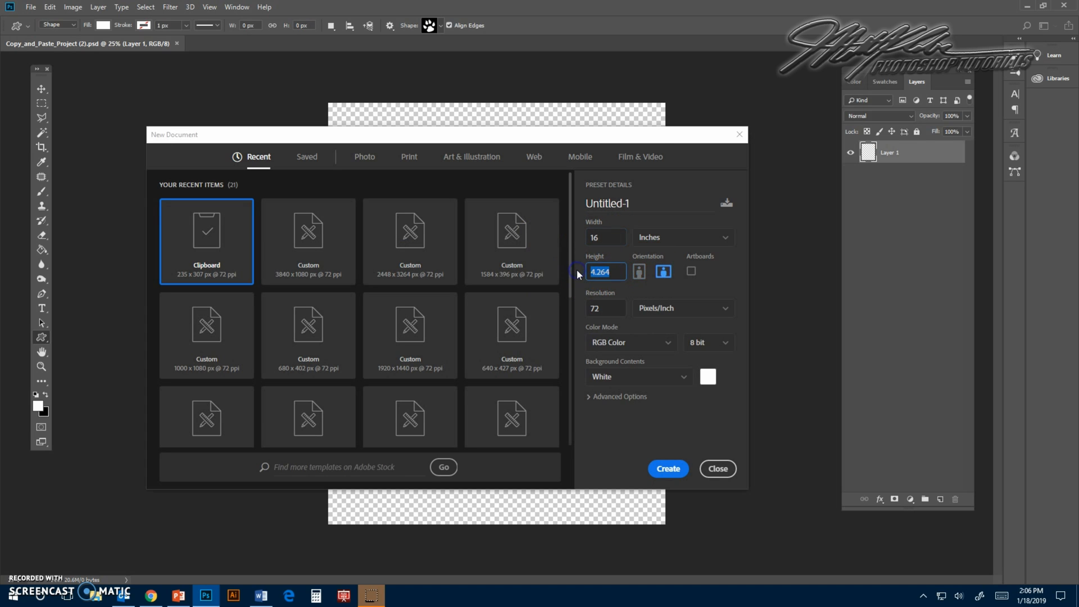
click(579, 307)
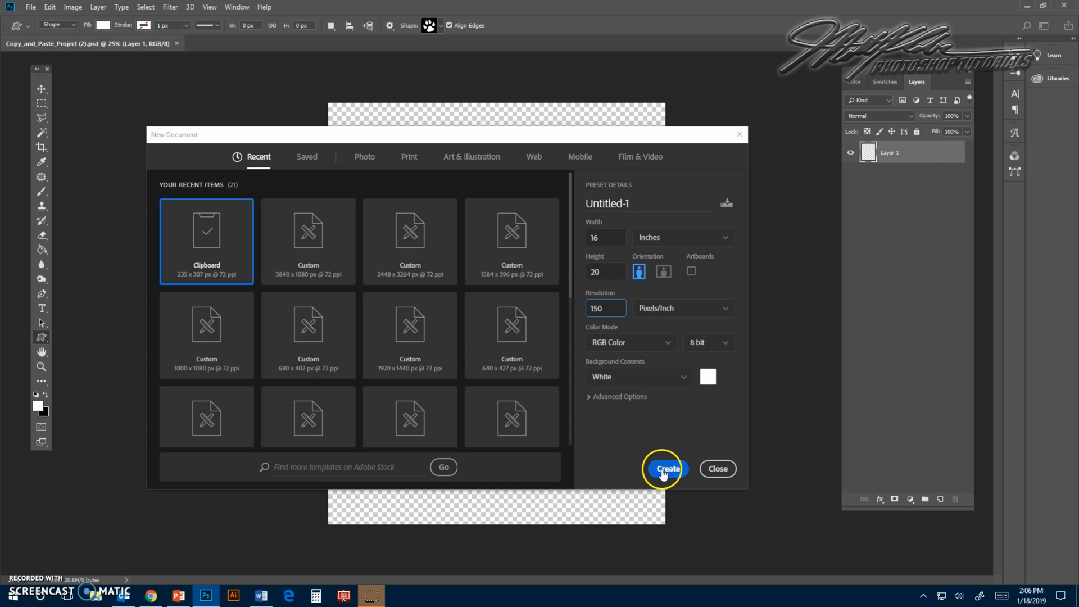
click(710, 466)
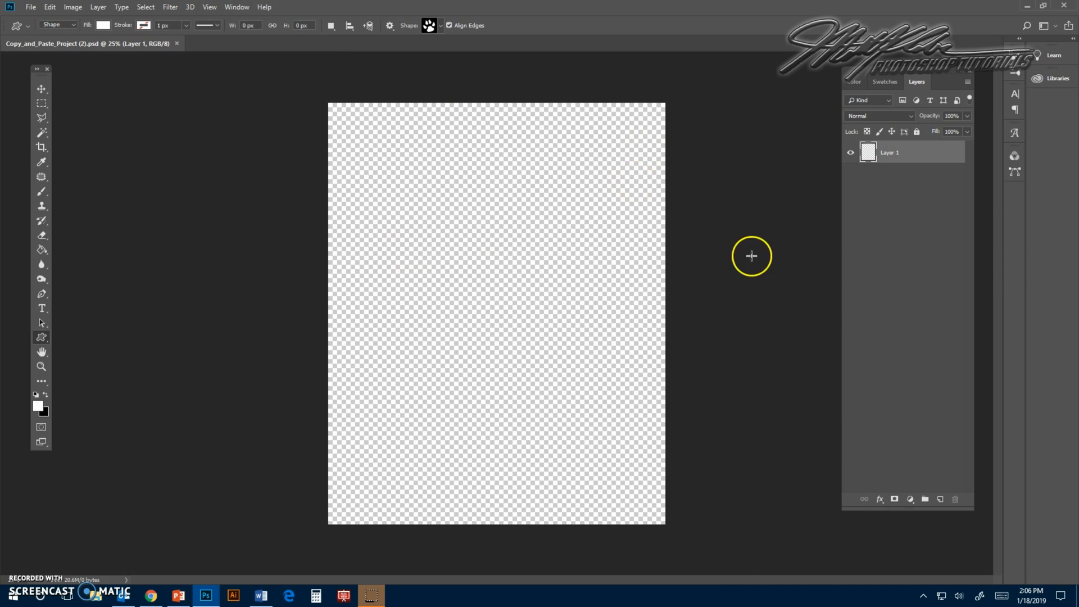
click(238, 8)
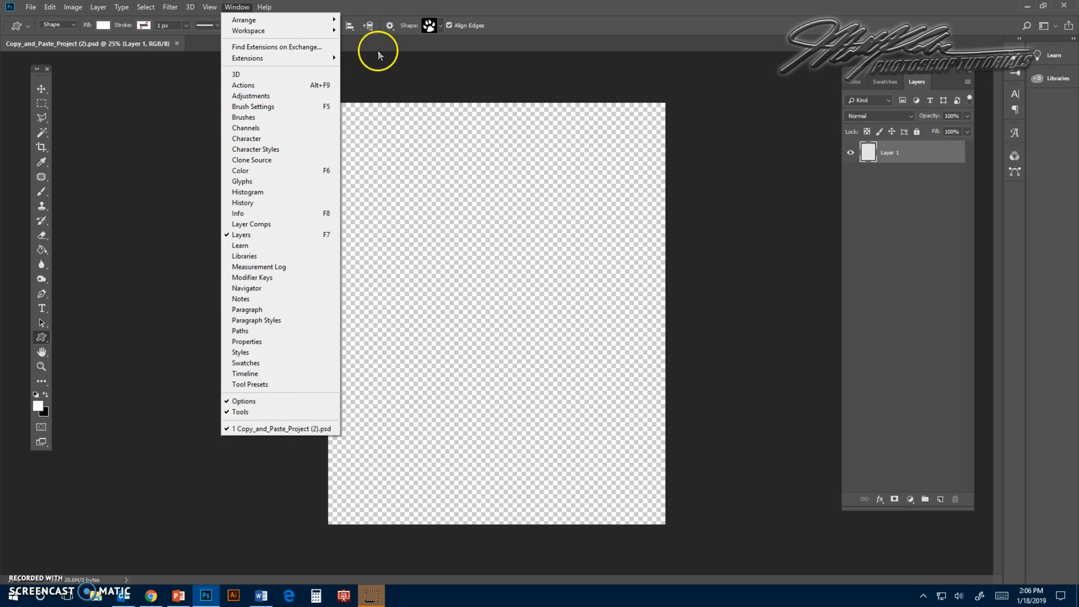
click(152, 44)
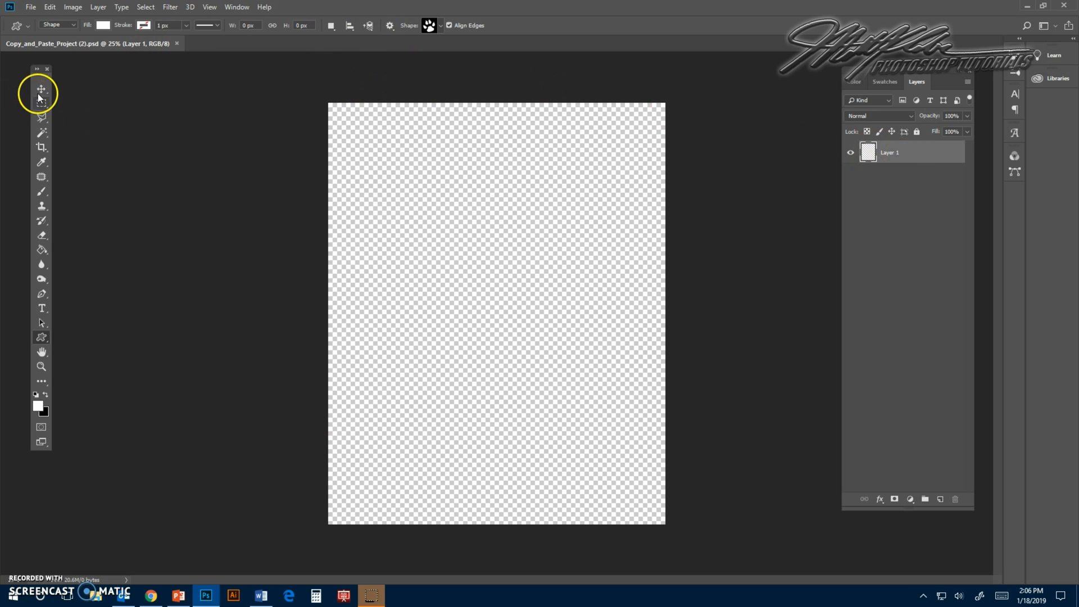
Step: Switch between the Quick Selection and Magic Wand tools, finishing with the Magic Wand active
click(45, 136)
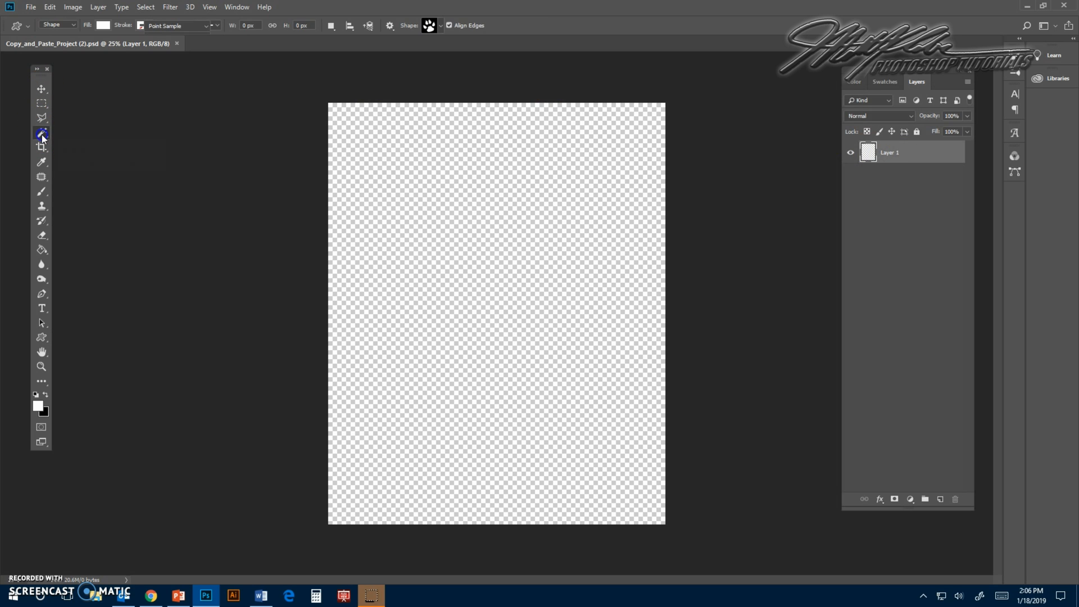
click(90, 144)
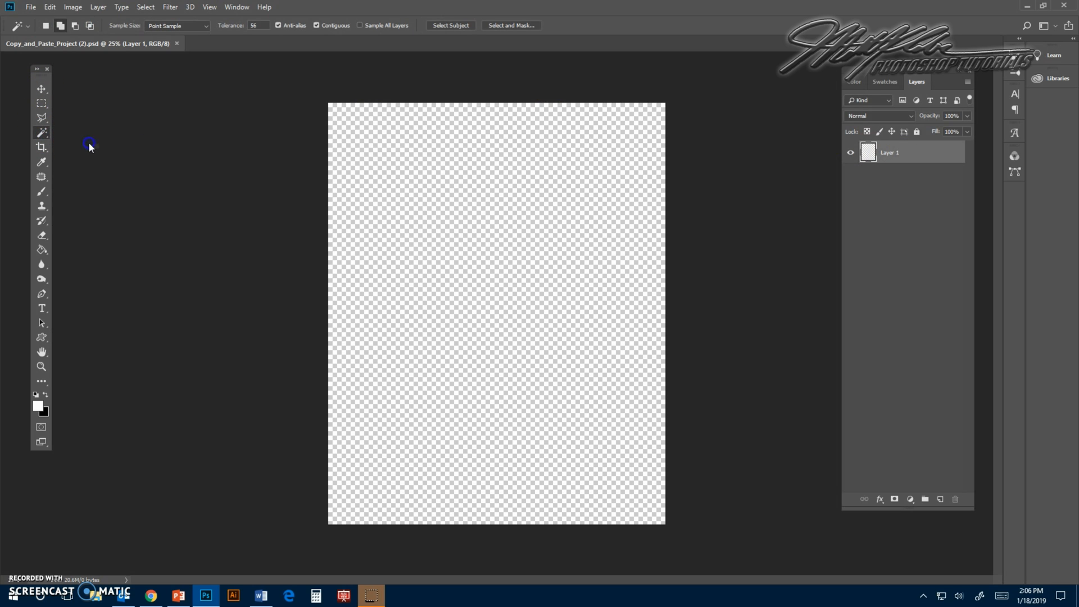
click(38, 135)
click(66, 135)
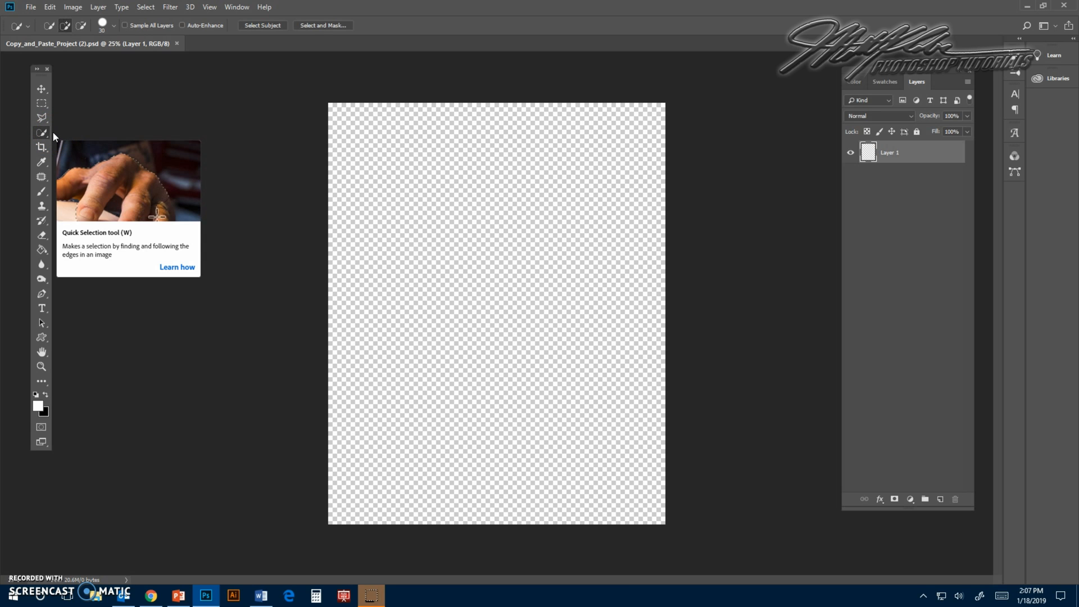
click(47, 134)
right_click(44, 134)
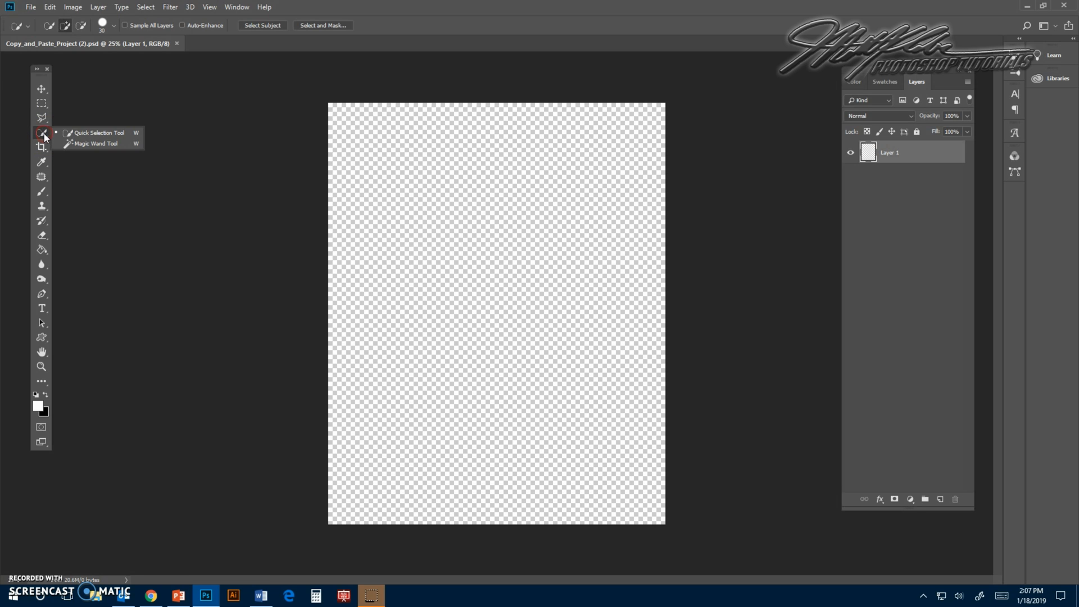
click(82, 143)
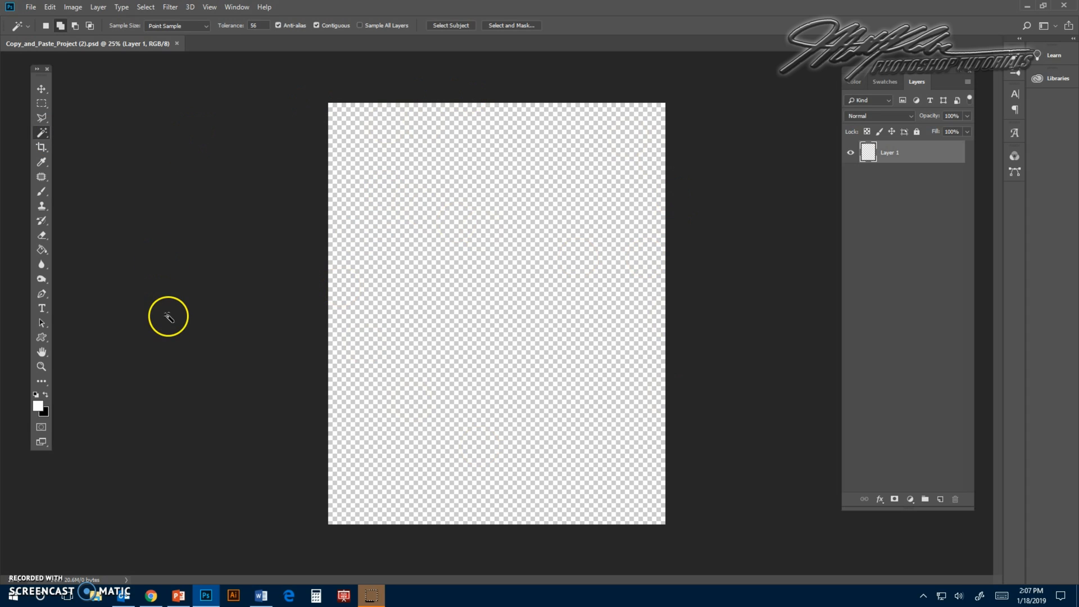
Step: Make the Custom Shape tool the active tool within the shape tool group
click(42, 337)
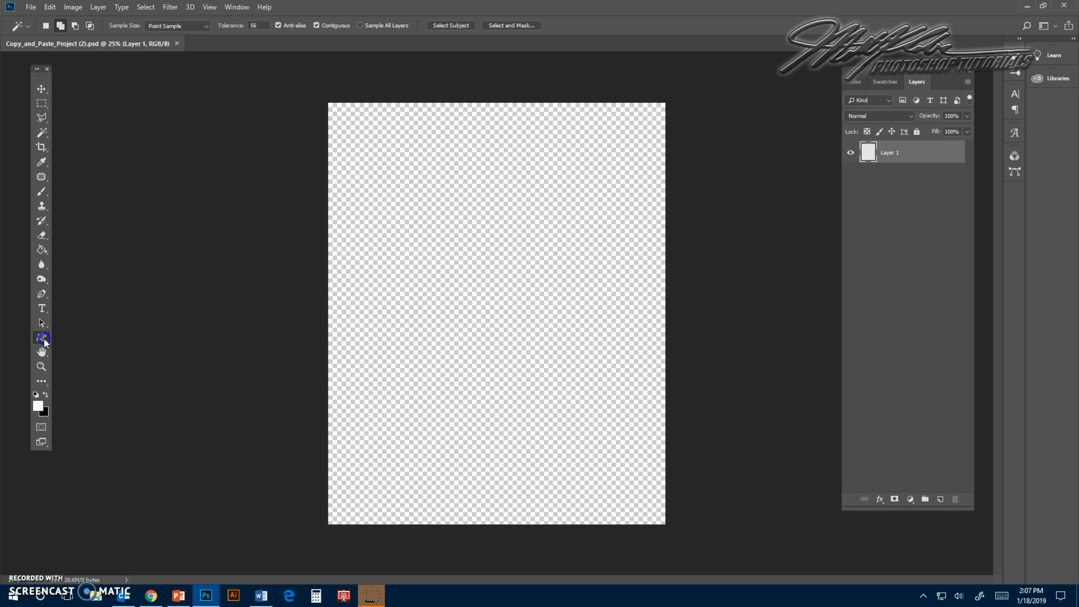
click(93, 337)
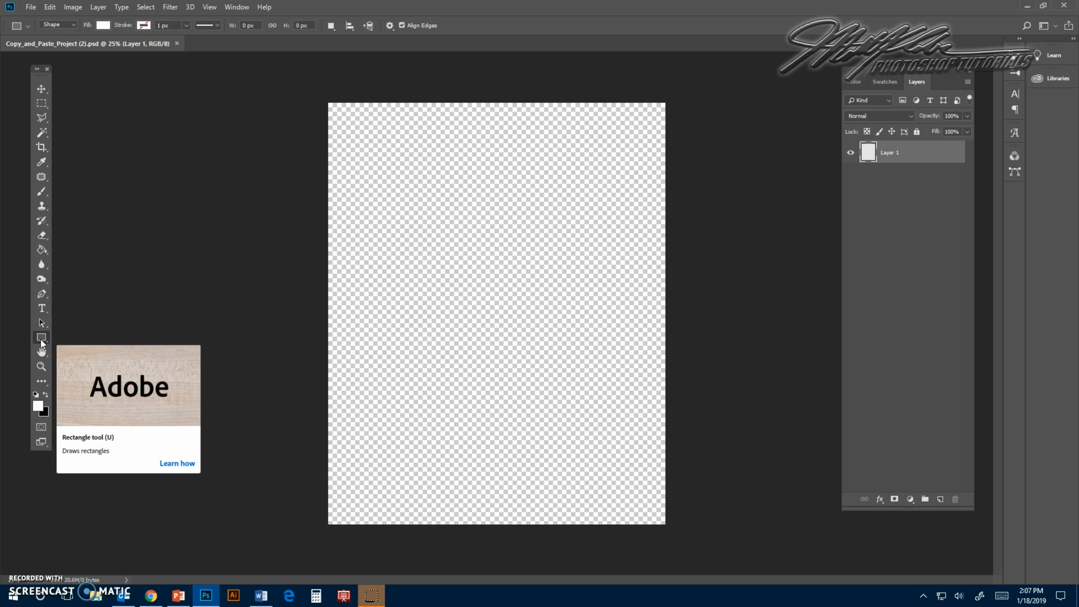
click(41, 338)
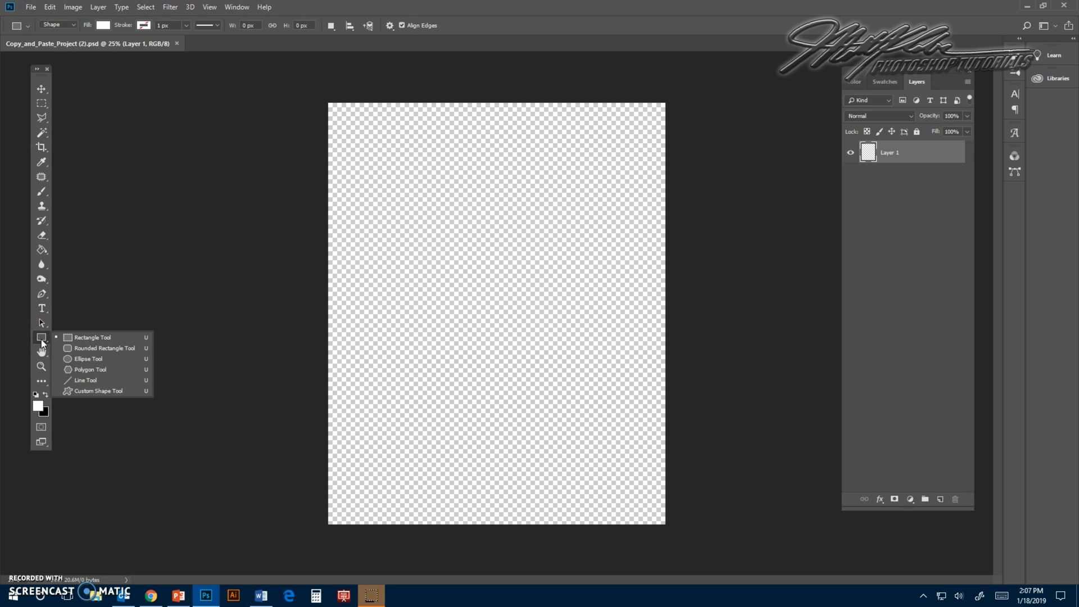
click(84, 392)
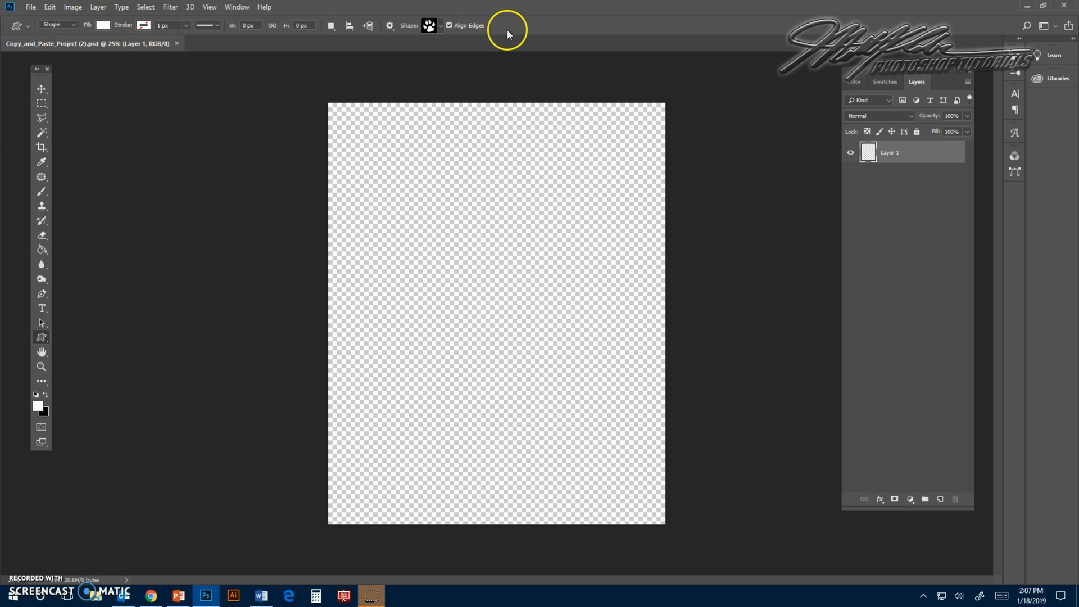
Step: Browse the available custom shapes and replace the current set with the All shapes collection
click(438, 26)
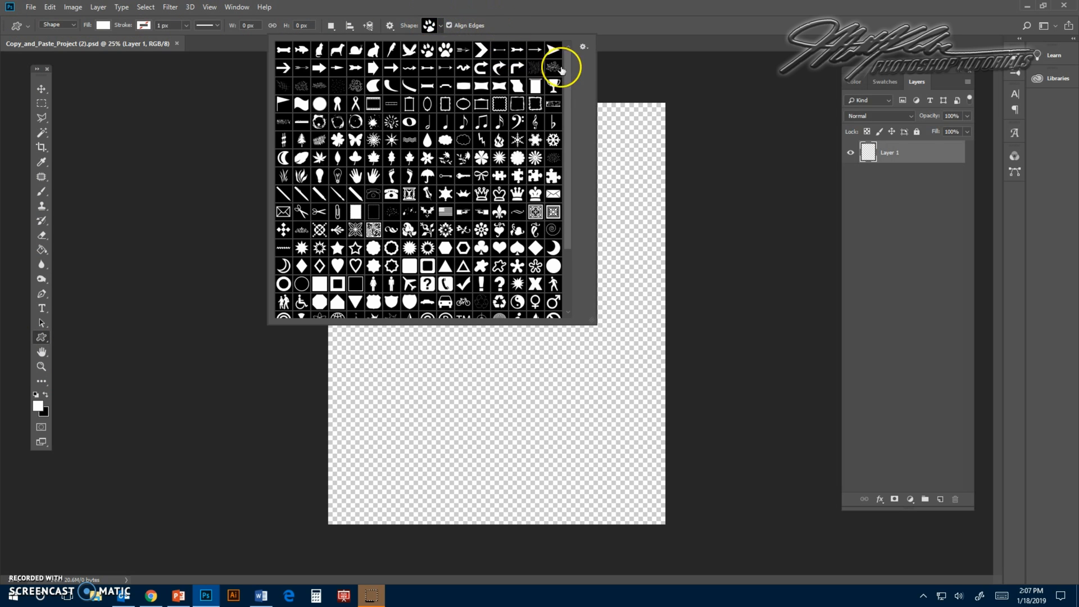
drag(571, 79, 569, 179)
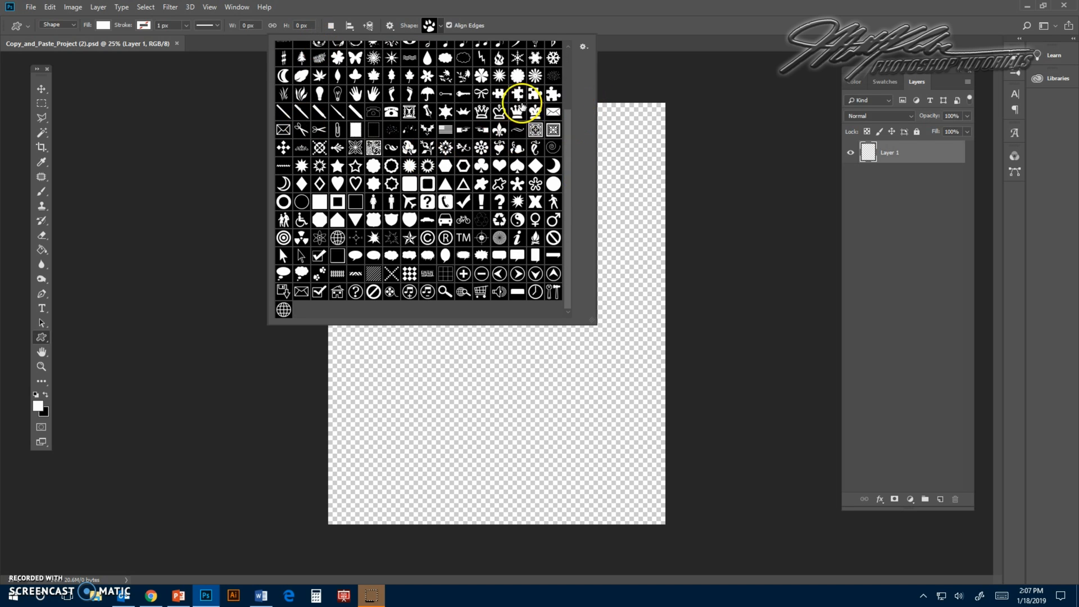
drag(568, 120, 565, 67)
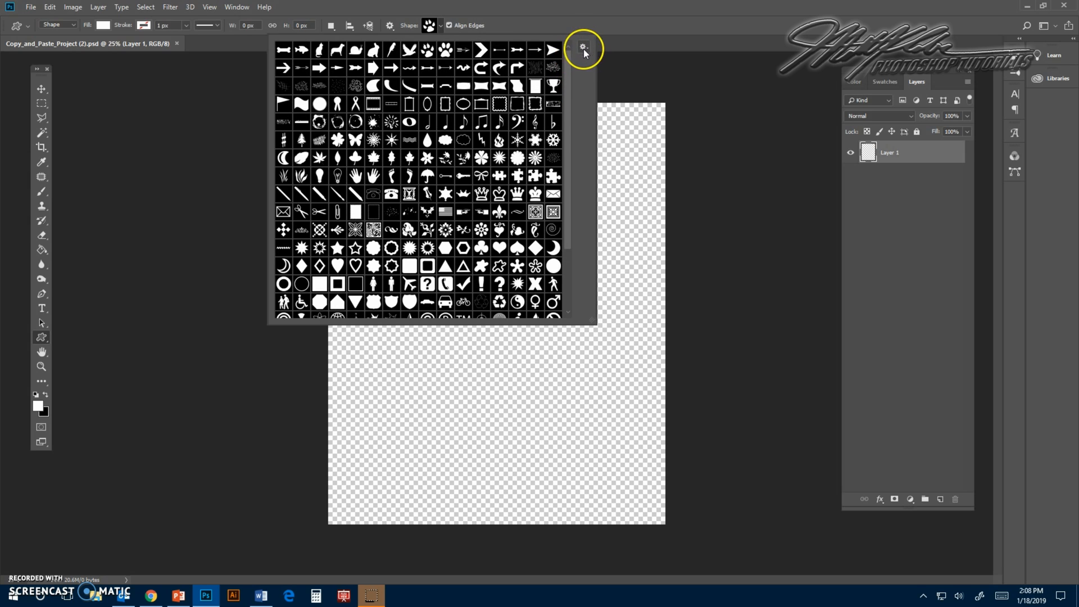
click(583, 49)
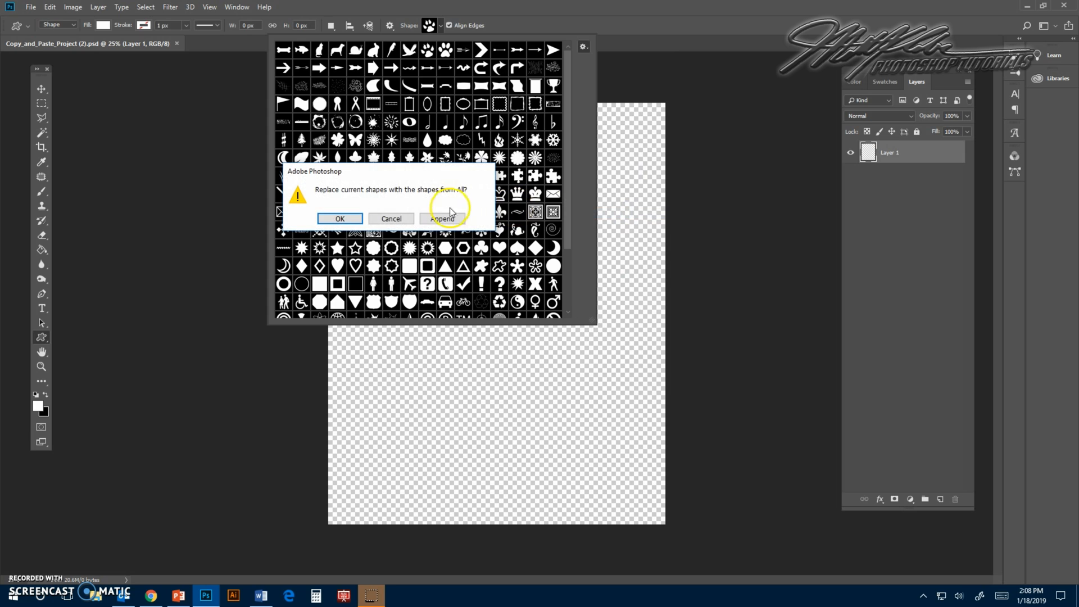
click(347, 220)
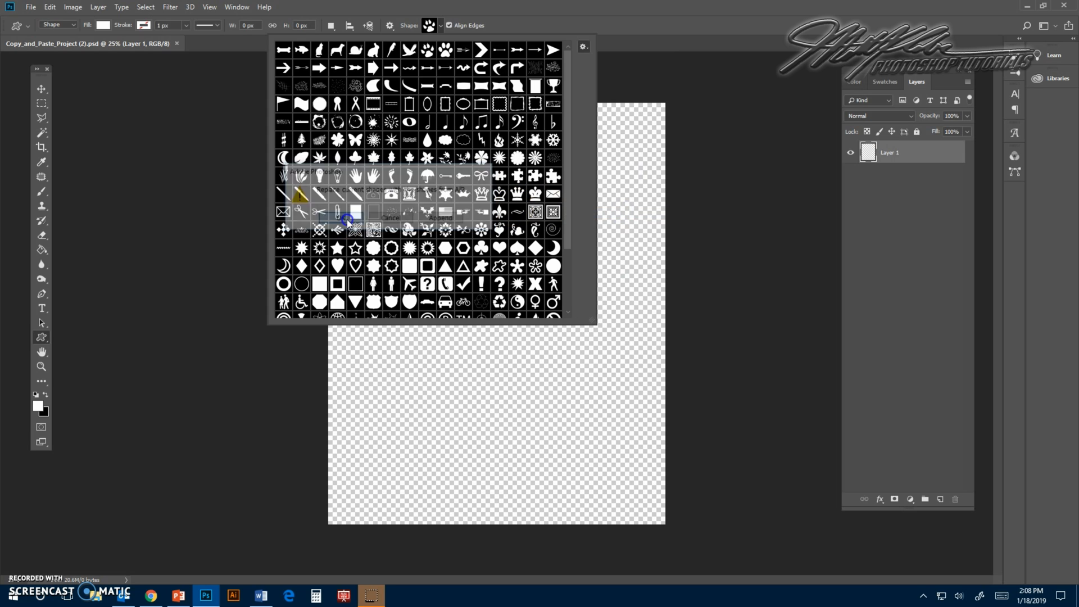
Step: Draw a white yin-yang custom shape about 508 px wide and 476 px high in the upper-left corner of the canvas
click(446, 51)
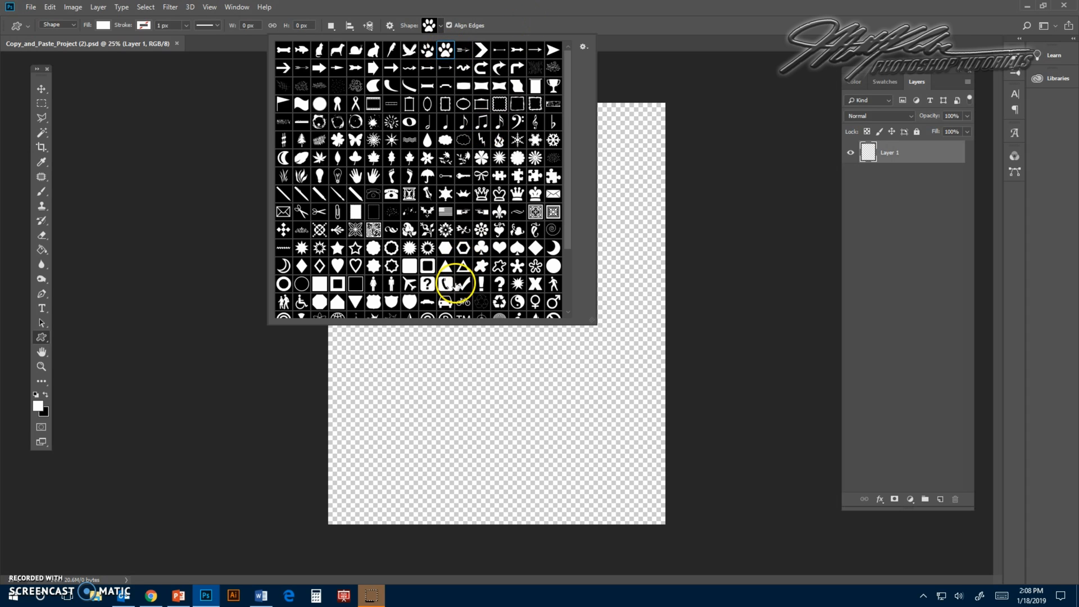
scroll(403, 247, down, 1)
scroll(404, 250, down, 1)
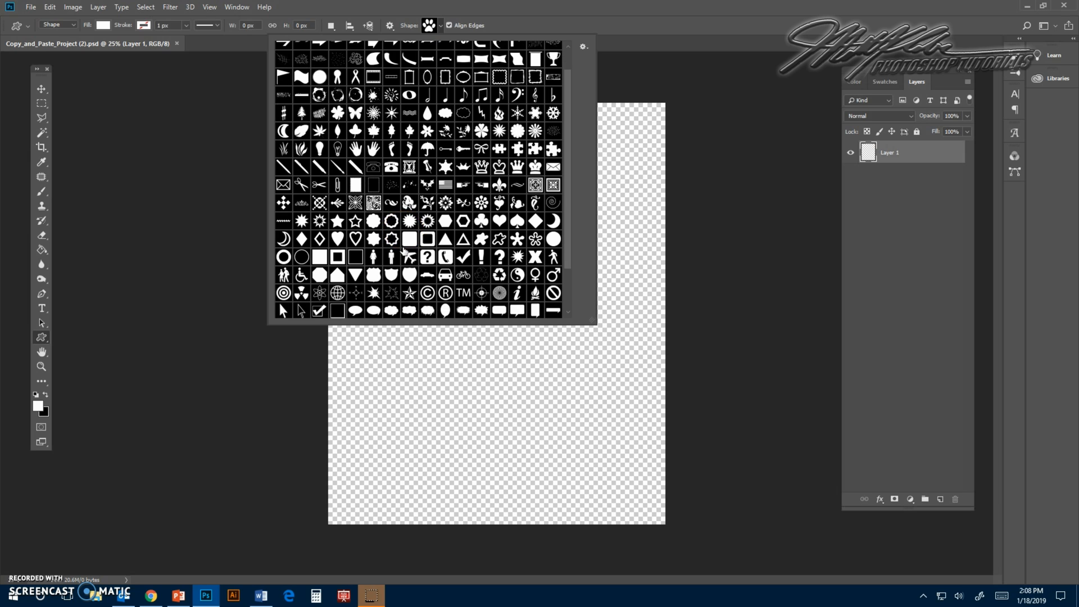
scroll(404, 251, down, 1)
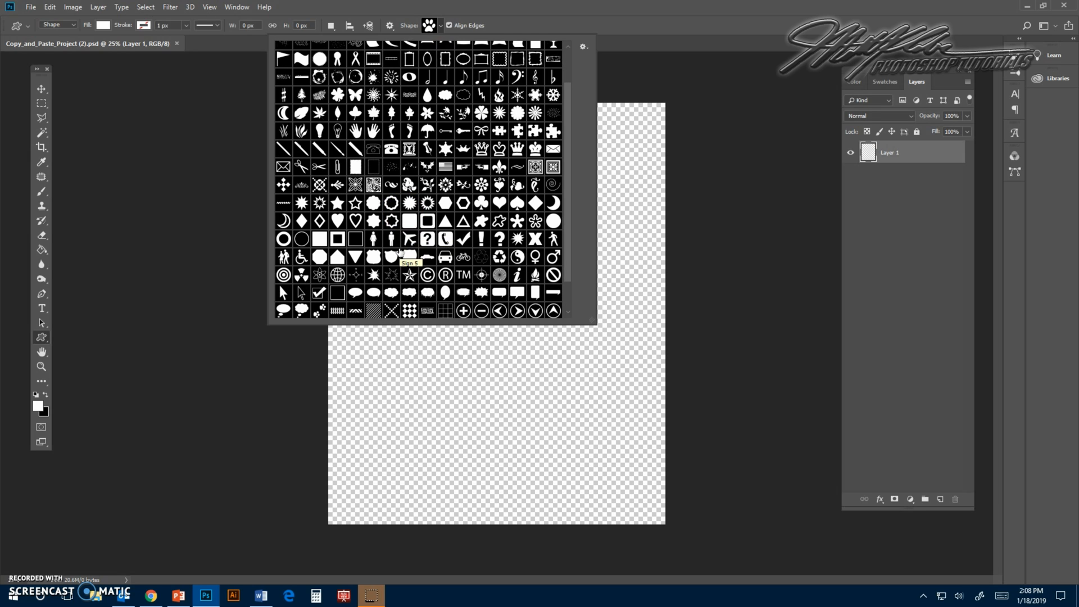
click(518, 258)
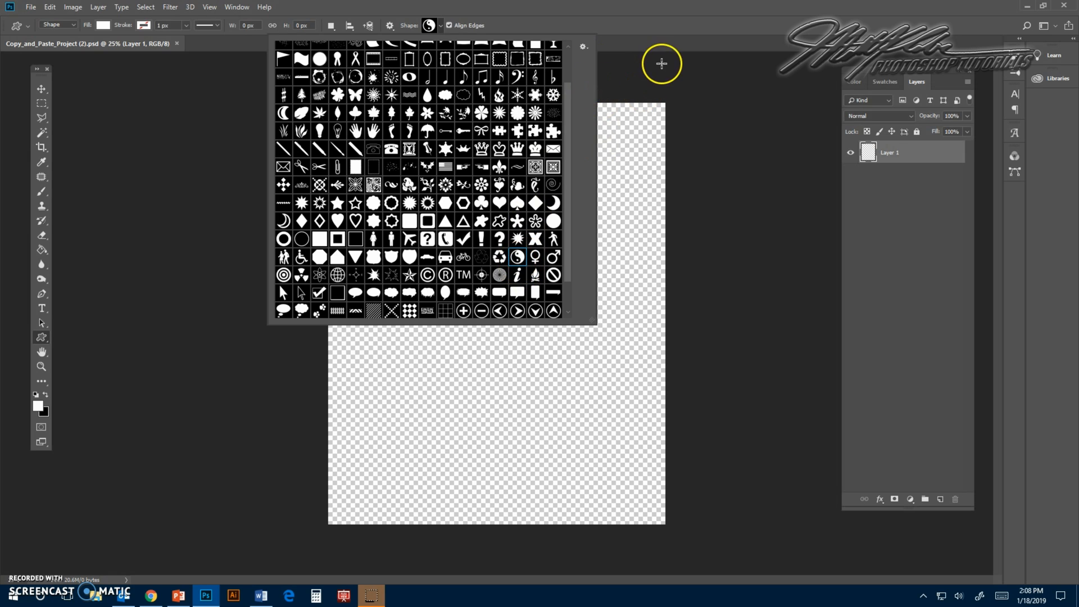
click(664, 33)
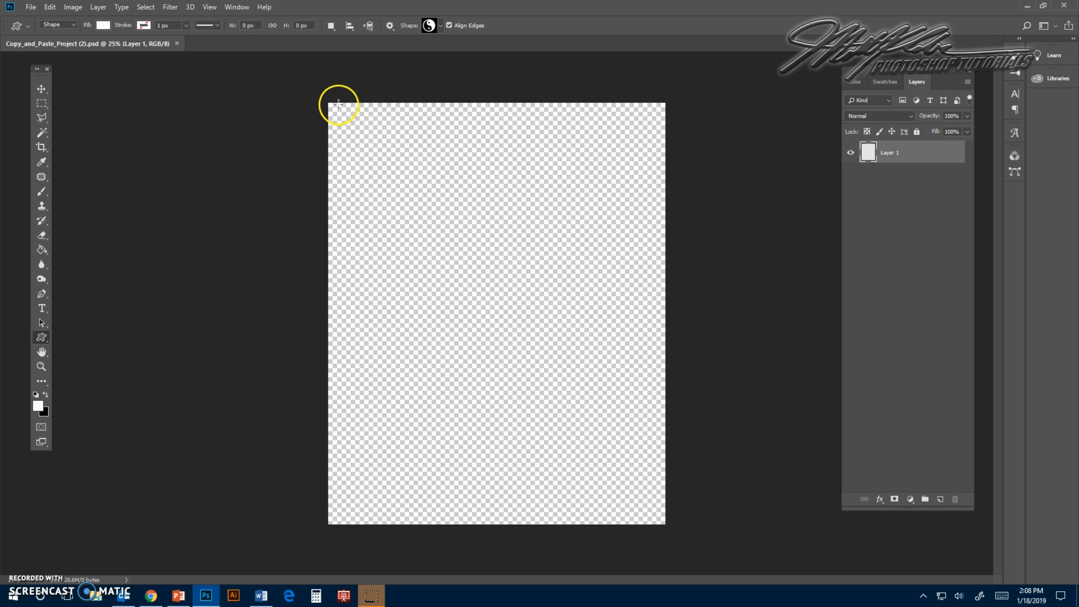
drag(333, 105, 404, 173)
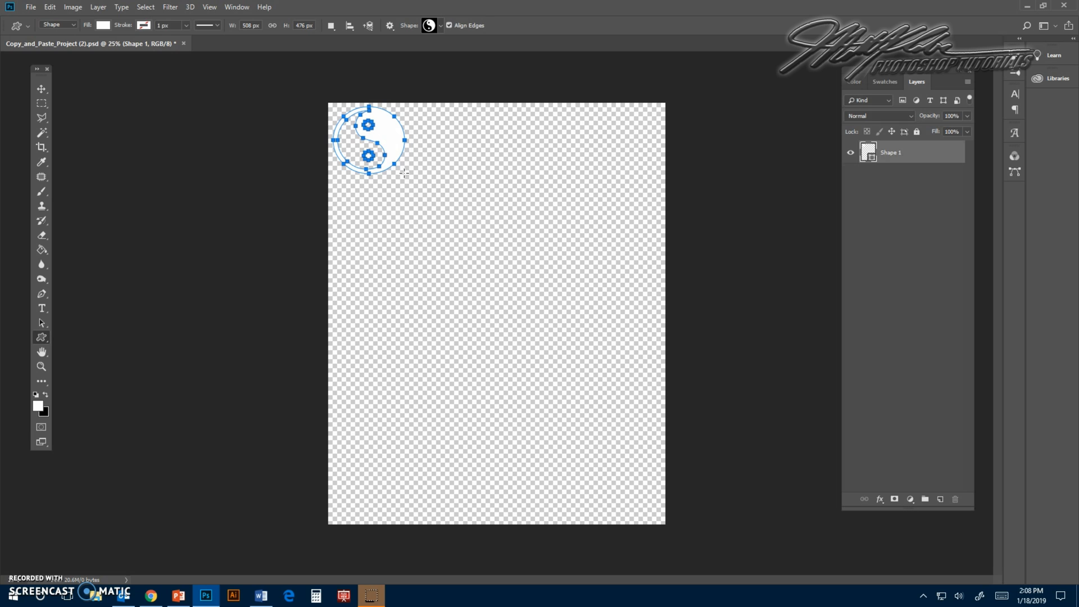
Step: Free-transform the yin-yang shape, enlarging it slightly to about 528 px wide and 492 px high
click(32, 7)
mouse_move(50, 6)
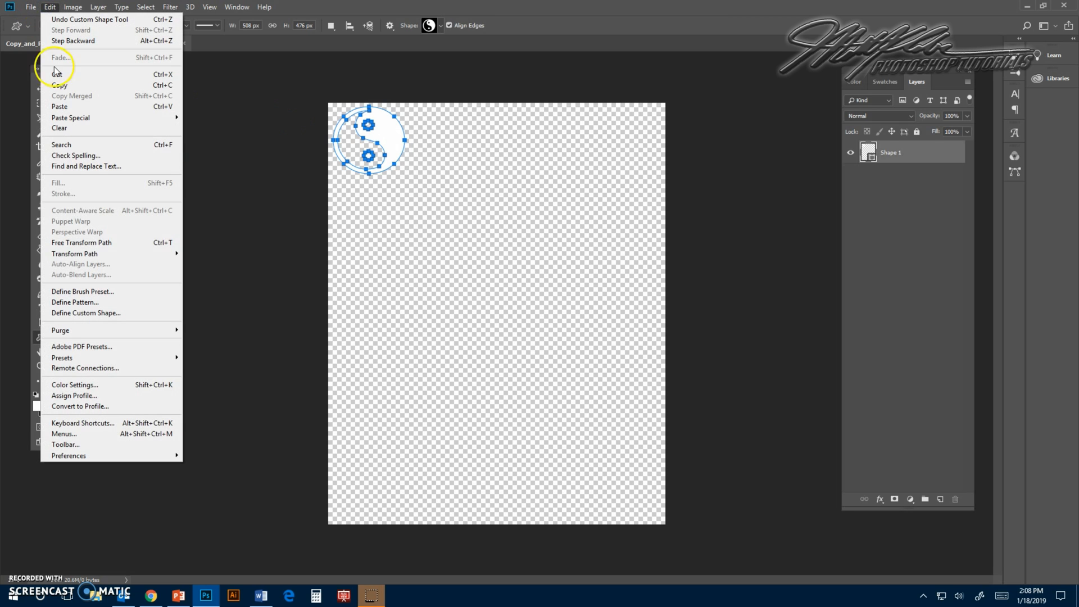
click(62, 242)
drag(404, 171, 407, 176)
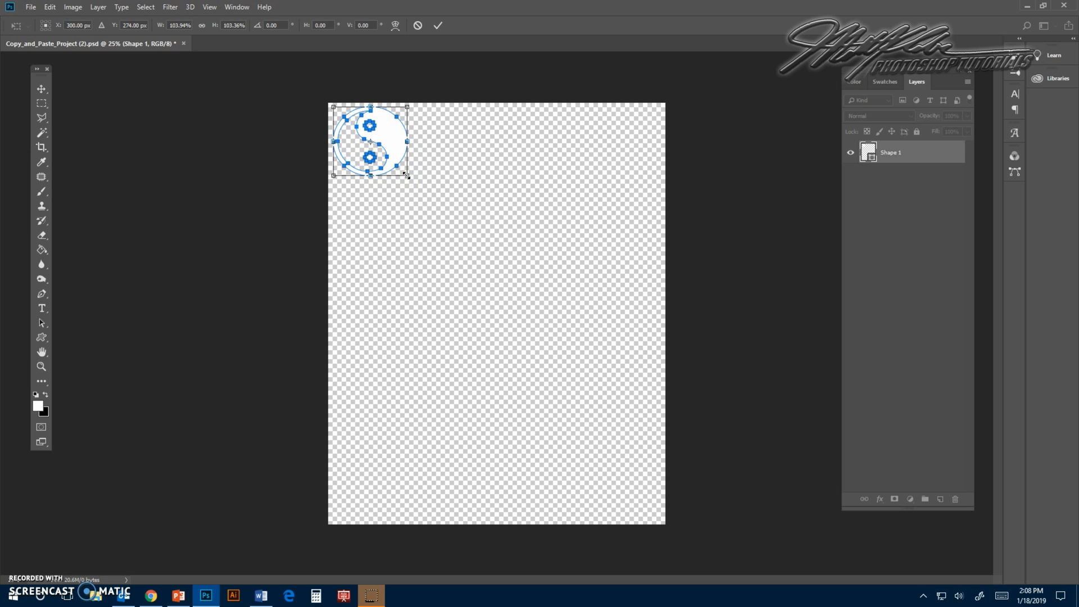
key(Return)
key(Return)
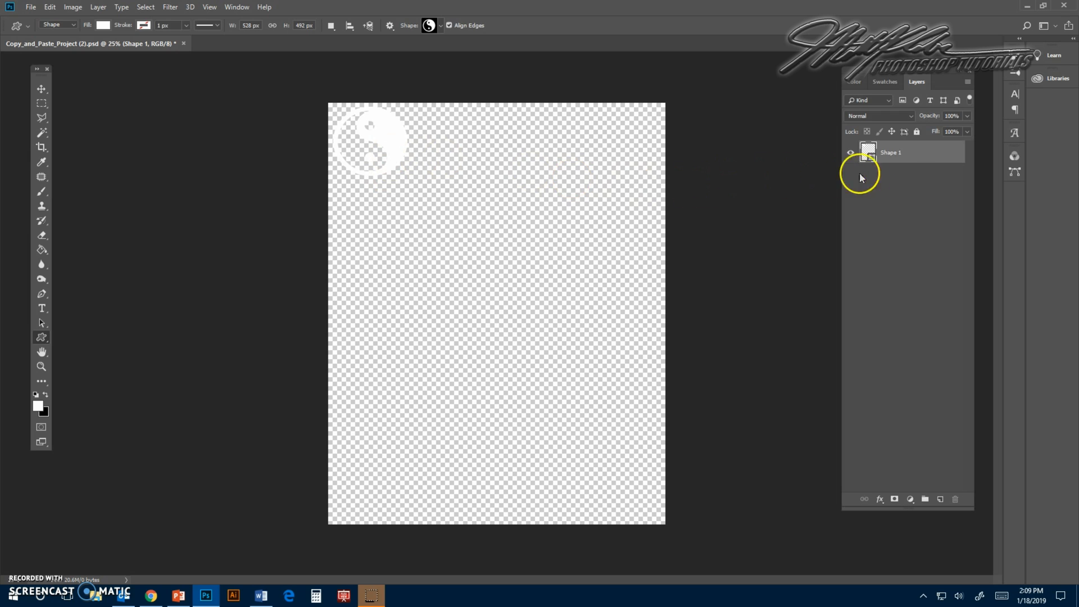
Step: Rename the yin-yang shape's layer as "ying yang"
double_click(890, 153)
click(893, 153)
double_click(887, 153)
click(935, 160)
click(938, 160)
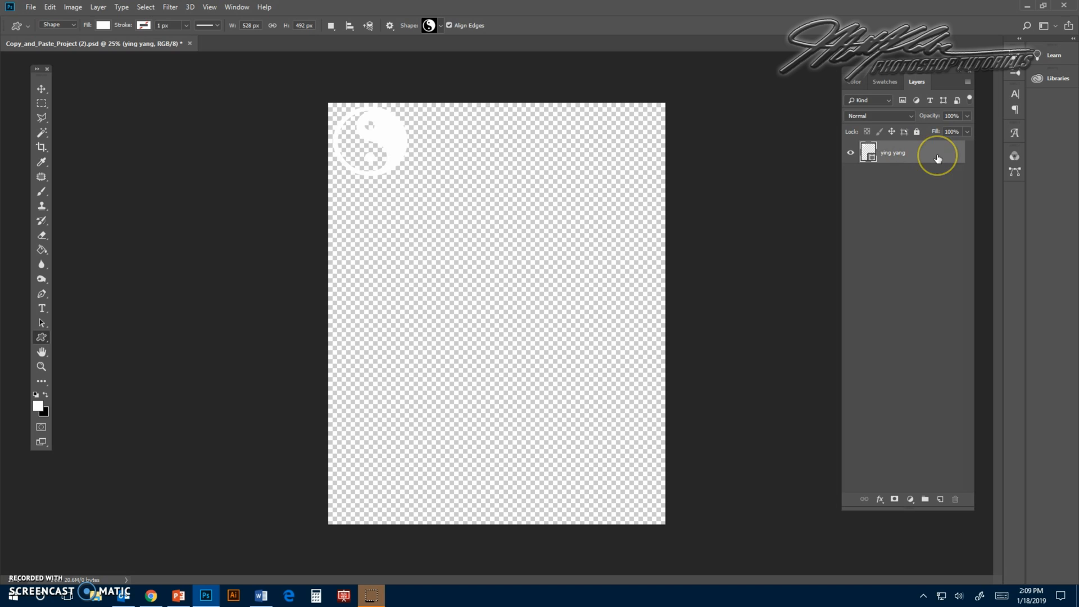
click(928, 152)
double_click(928, 152)
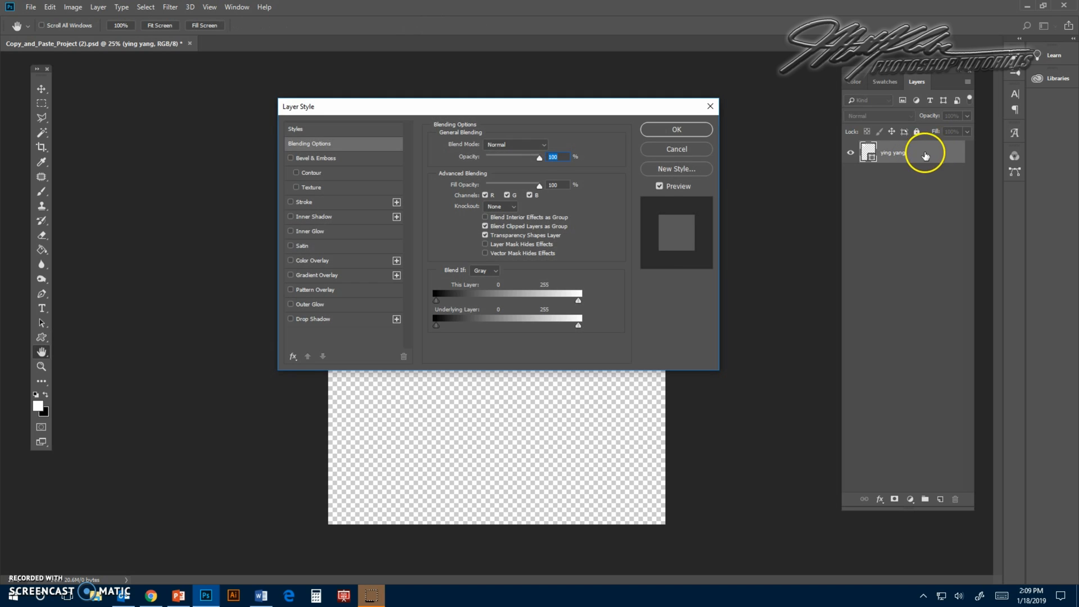
click(710, 108)
Step: Add a 12 px black Stroke layer style with Outside position to the ying yang layer
right_click(927, 157)
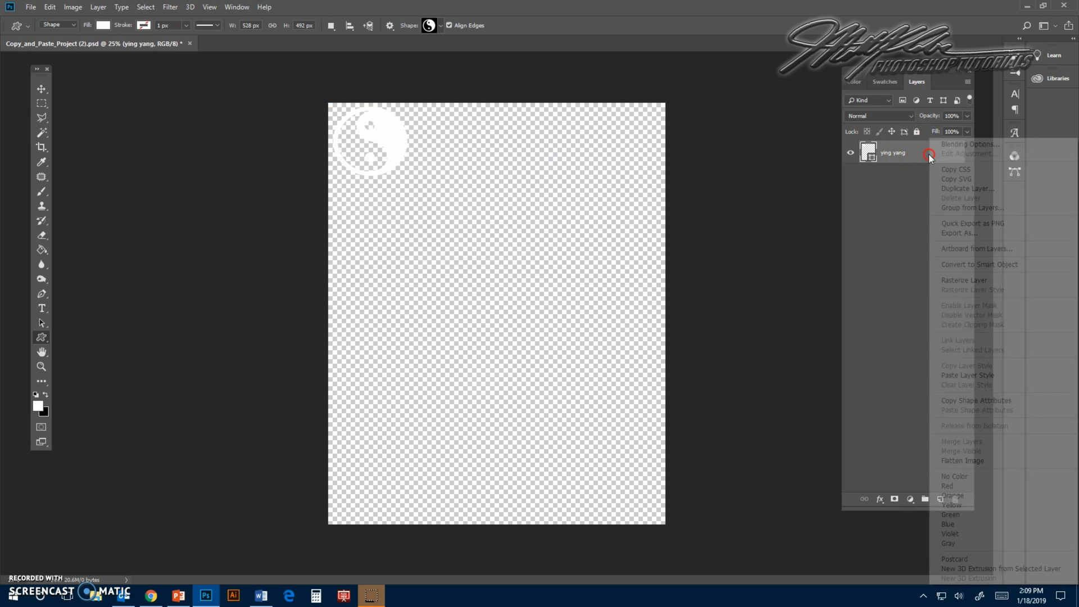
click(949, 144)
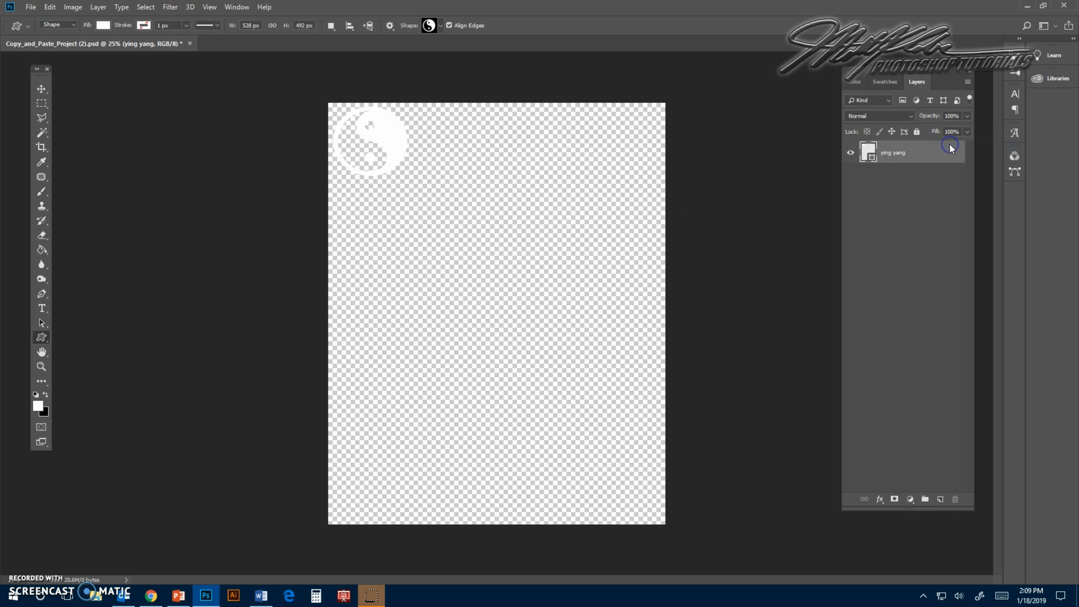
drag(416, 106, 522, 155)
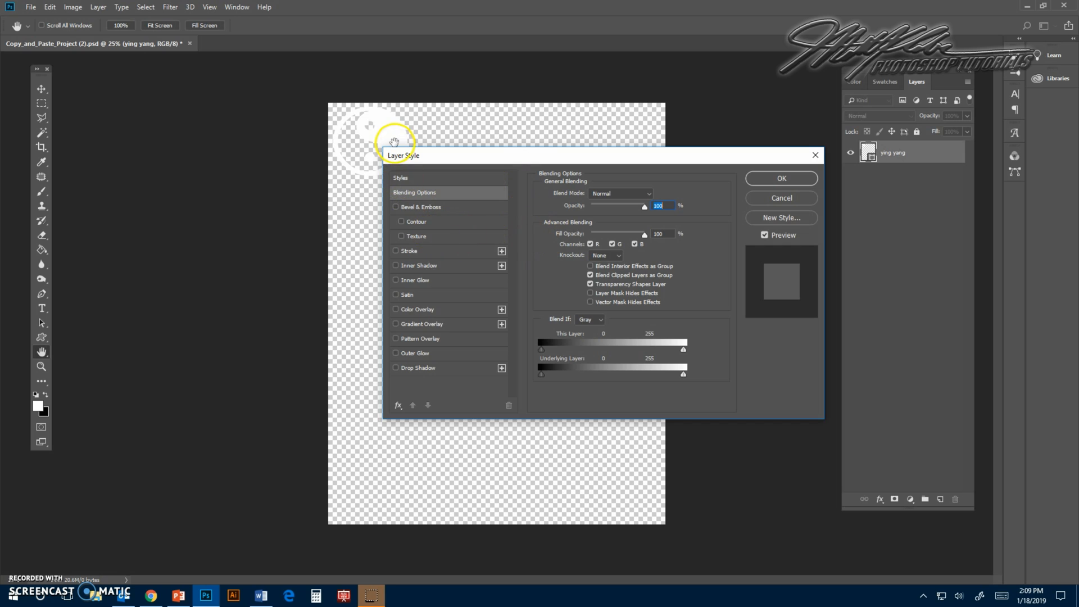
click(410, 251)
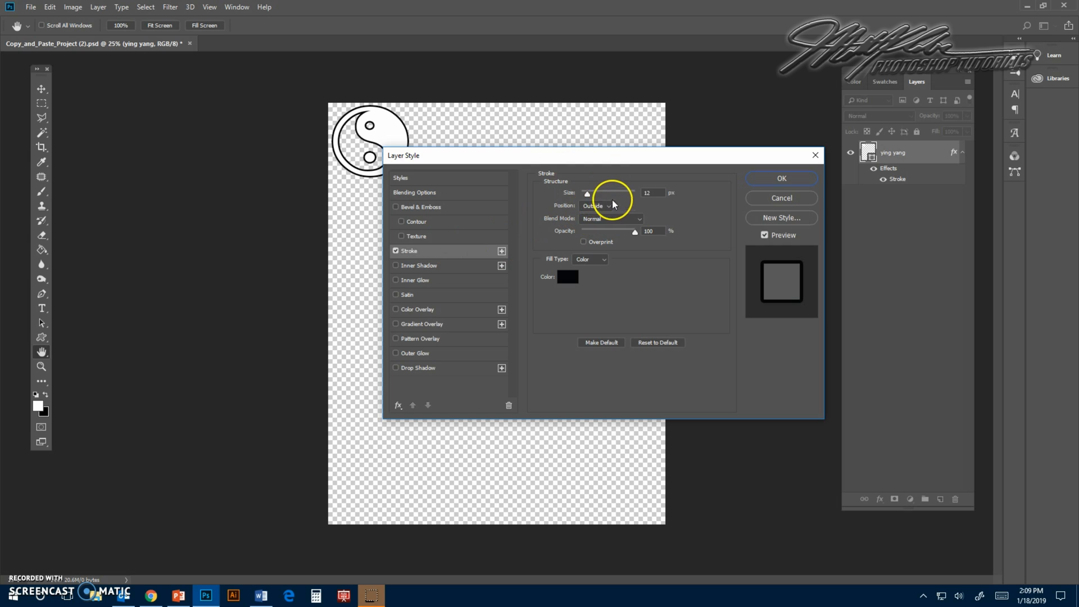
click(649, 193)
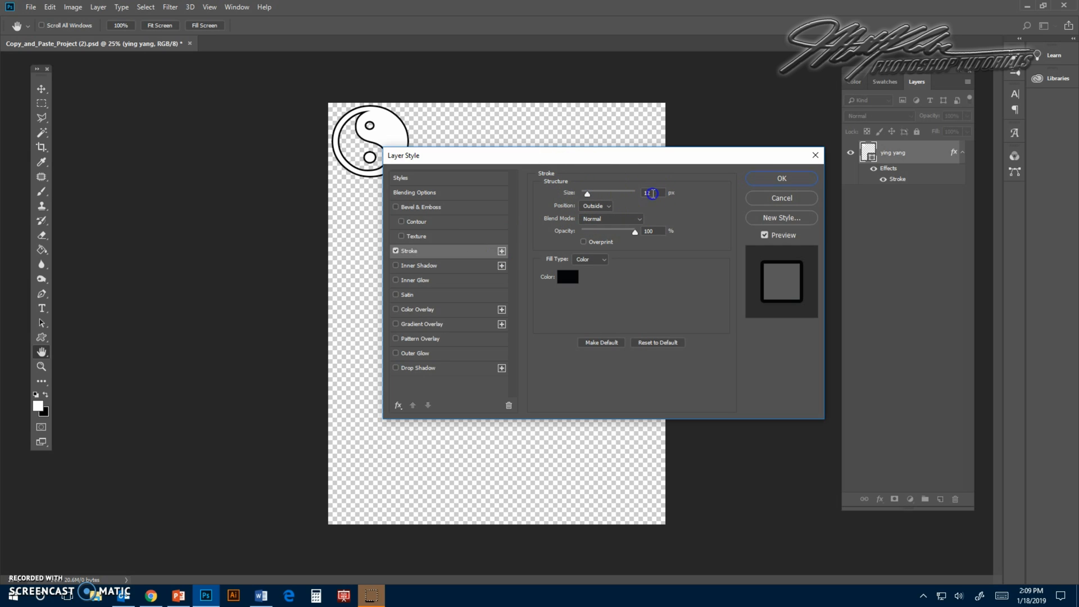
click(606, 207)
click(605, 216)
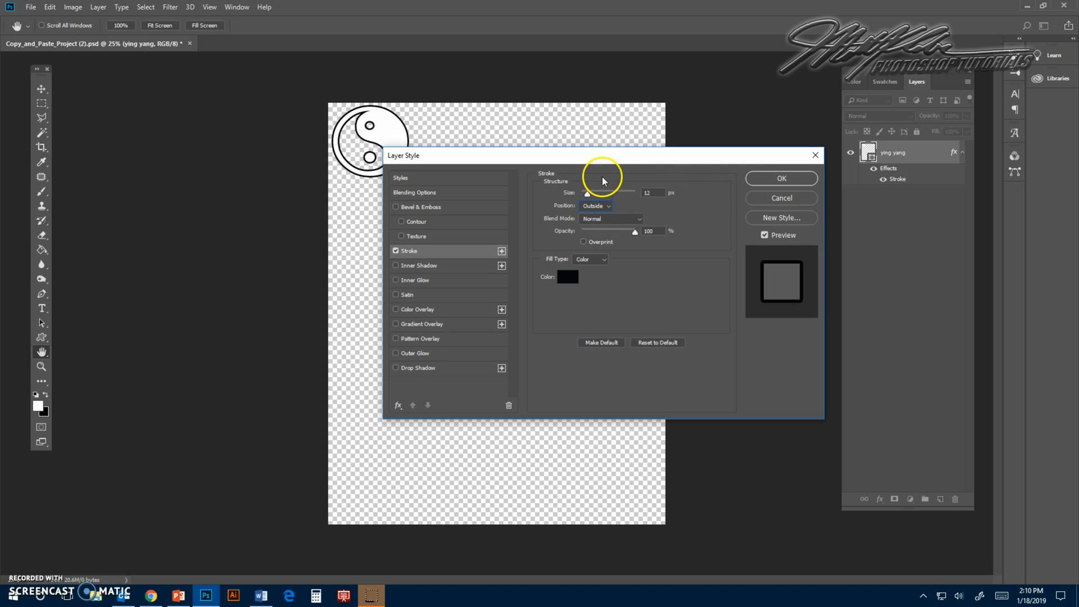
click(758, 179)
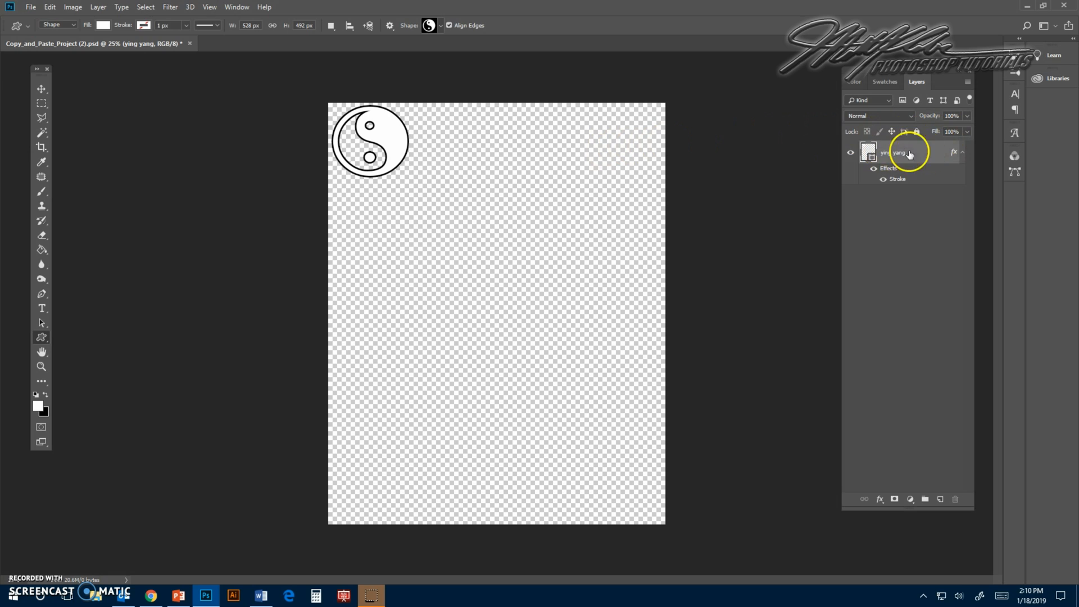
Step: Set the ying yang layer's Fill to 0%
click(966, 133)
drag(965, 141, 911, 147)
click(911, 162)
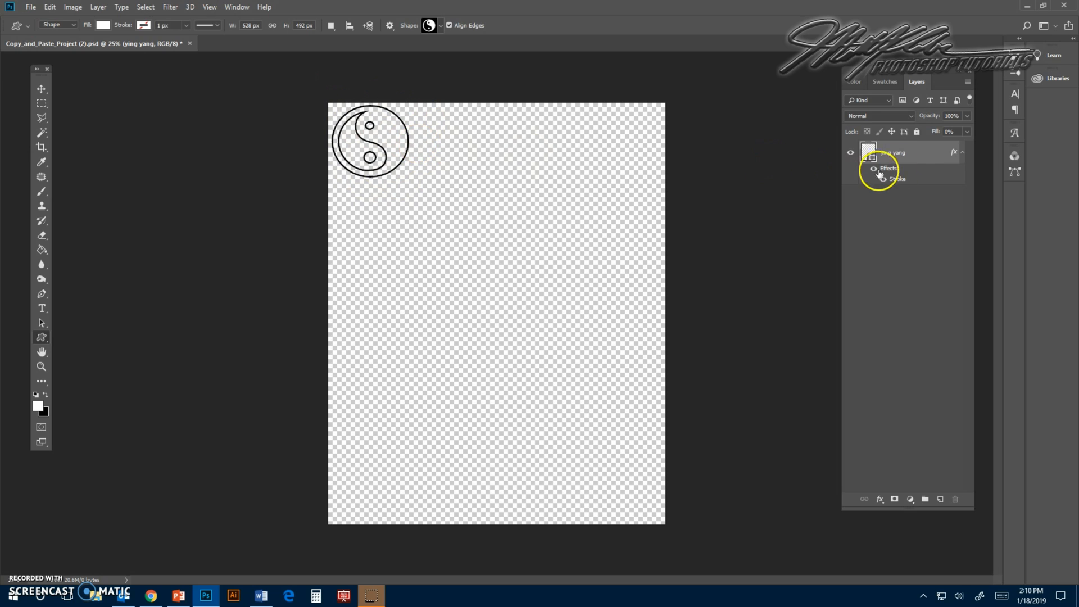
Step: Copy the ying yang layer's layer style
click(918, 158)
right_click(920, 158)
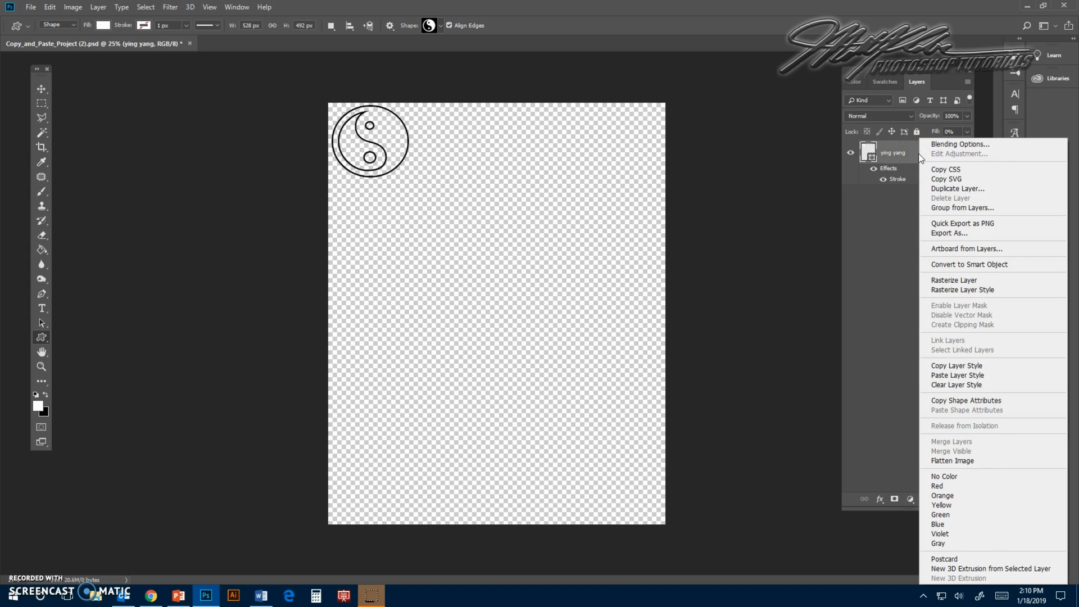
click(957, 366)
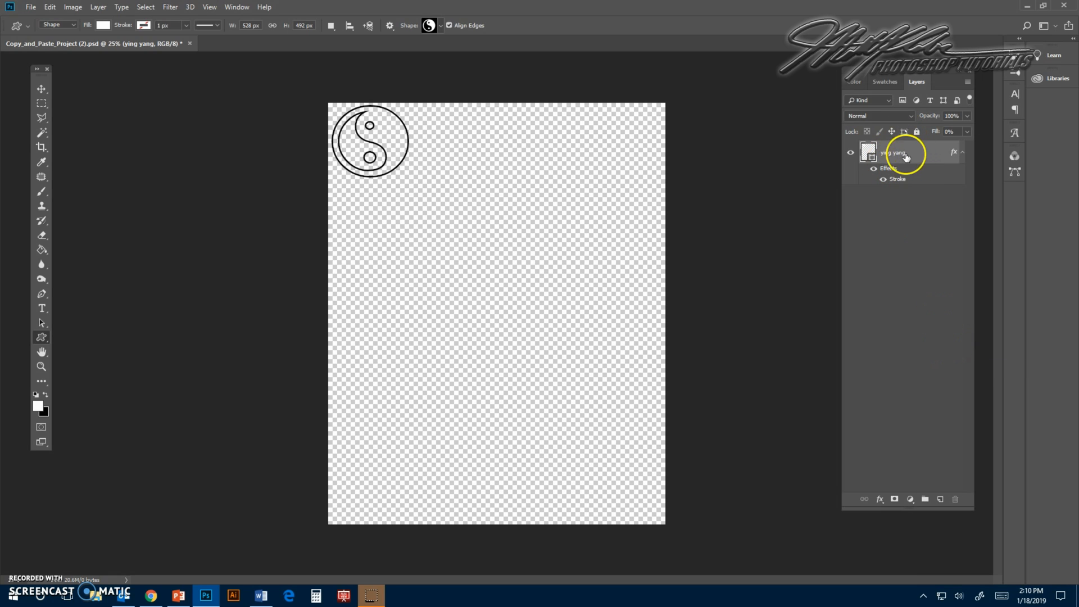
Step: Add a black text line in 72 pt Impact below the yin-yang shape, containing the designer's surname in capitals
click(44, 310)
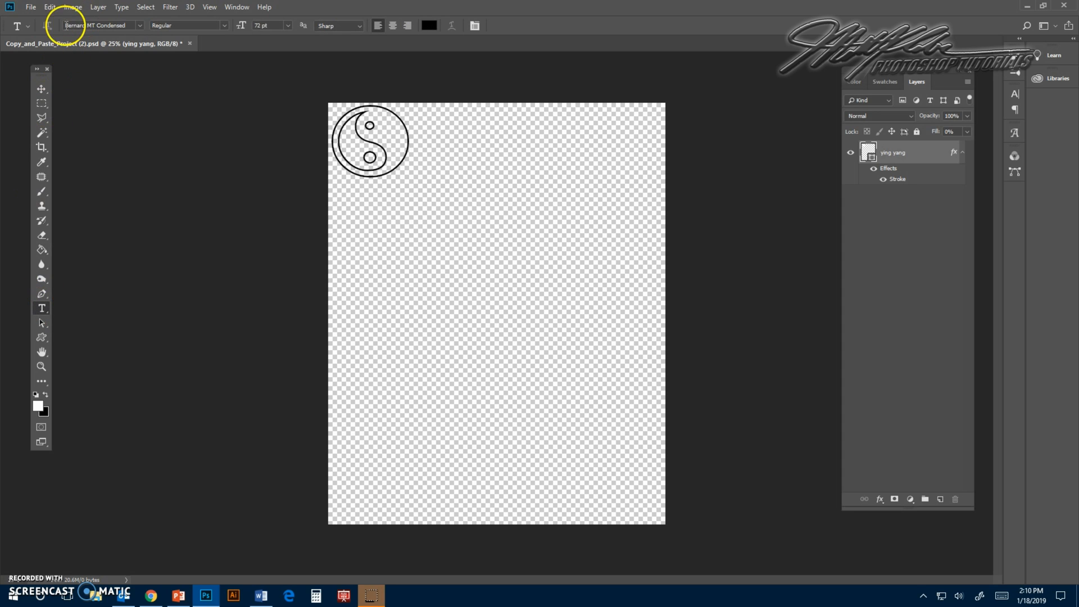
click(140, 25)
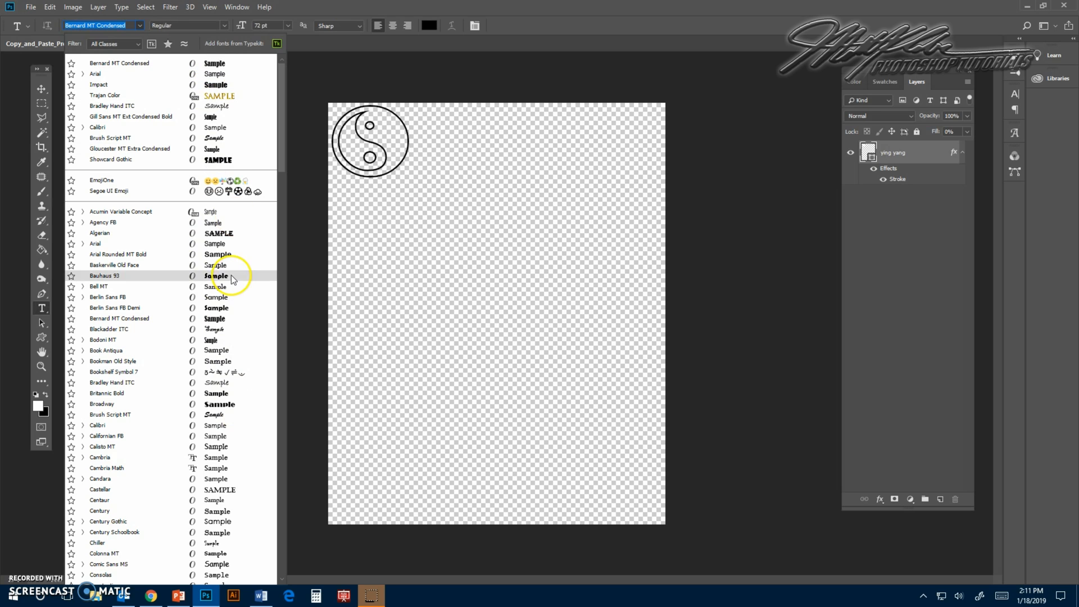
click(219, 85)
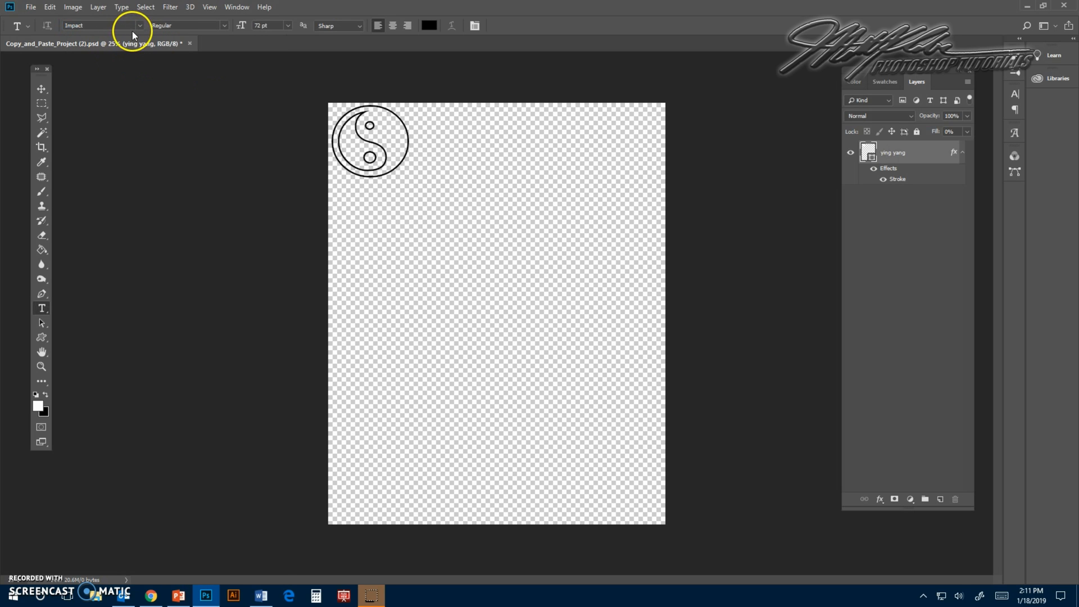
click(287, 26)
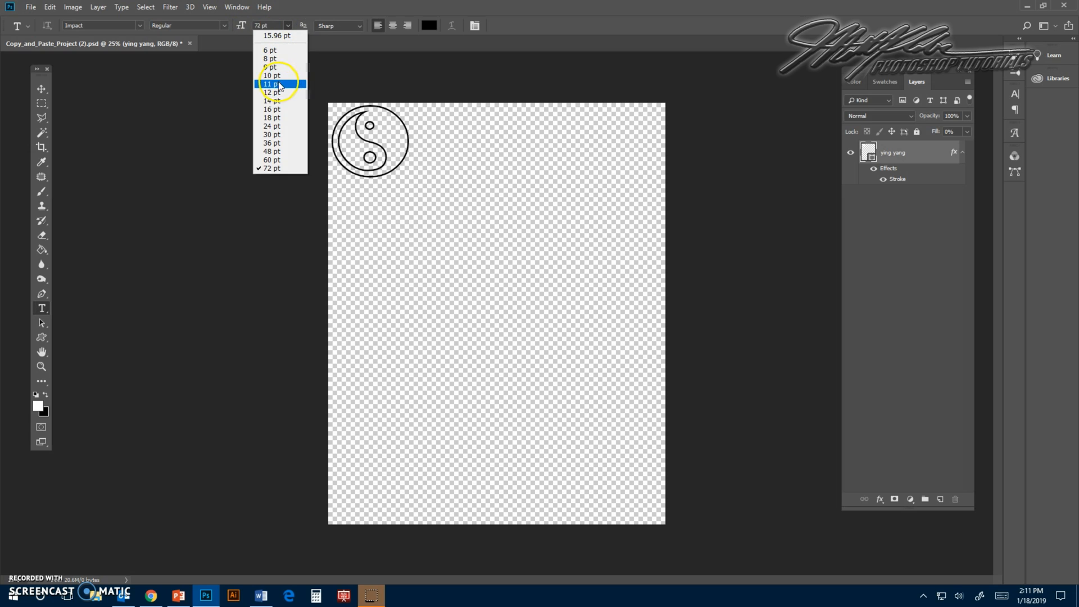
click(267, 168)
click(289, 25)
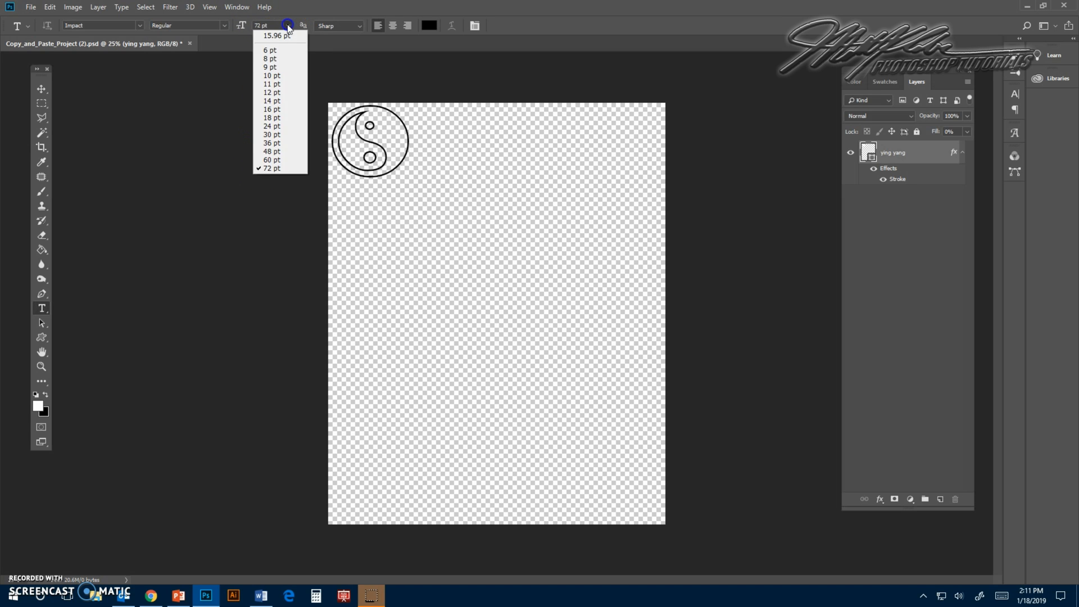
click(292, 167)
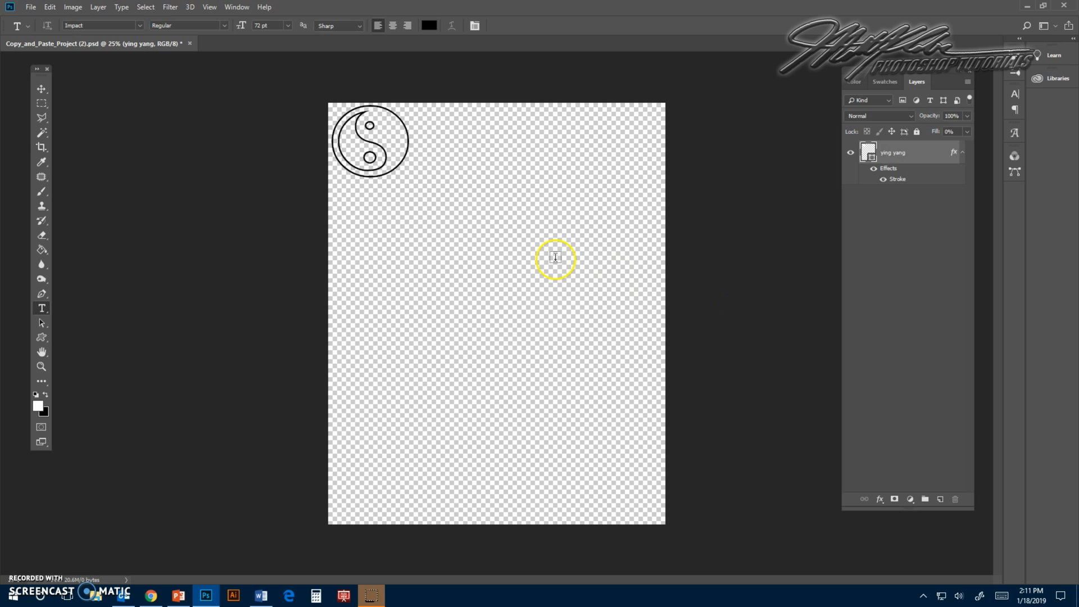
click(376, 221)
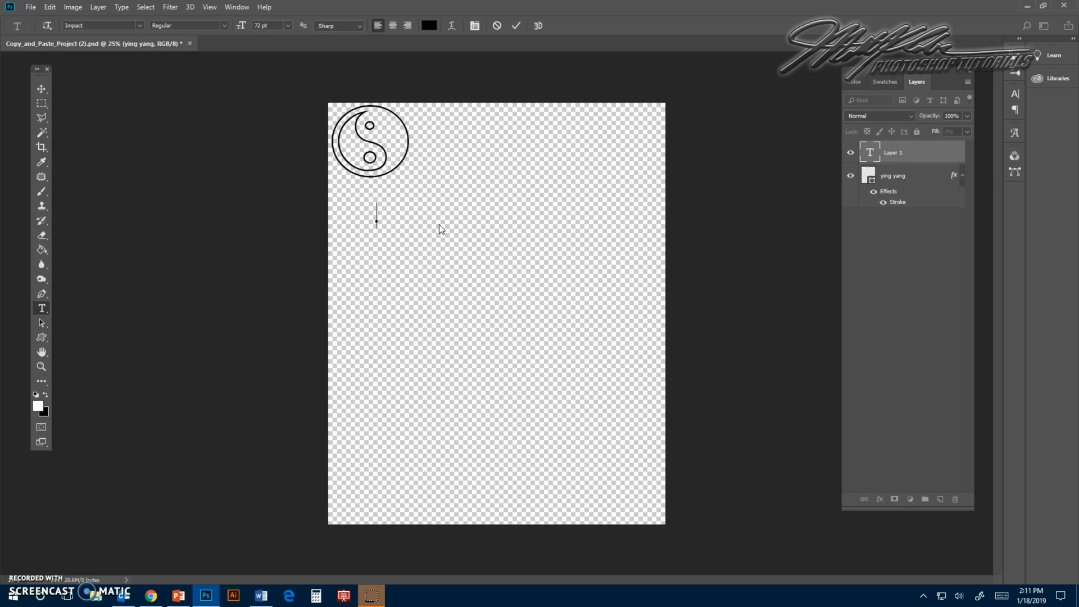
text(KLABER)
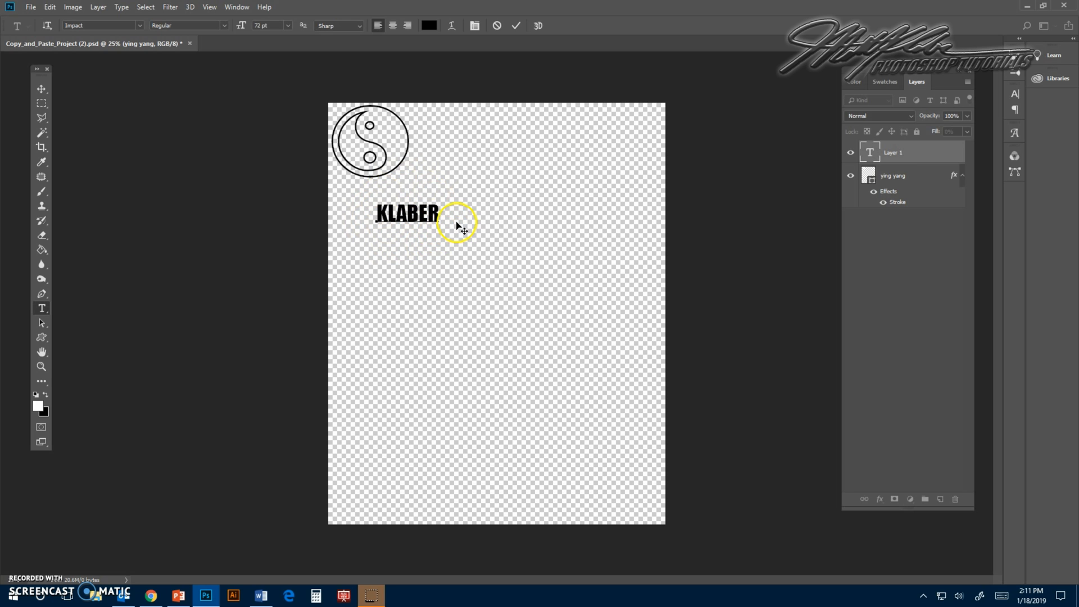
Step: Free-transform the surname text to about 227% width and 198% height, slanting it to the right and tilting its baseline upward about 9°
click(50, 6)
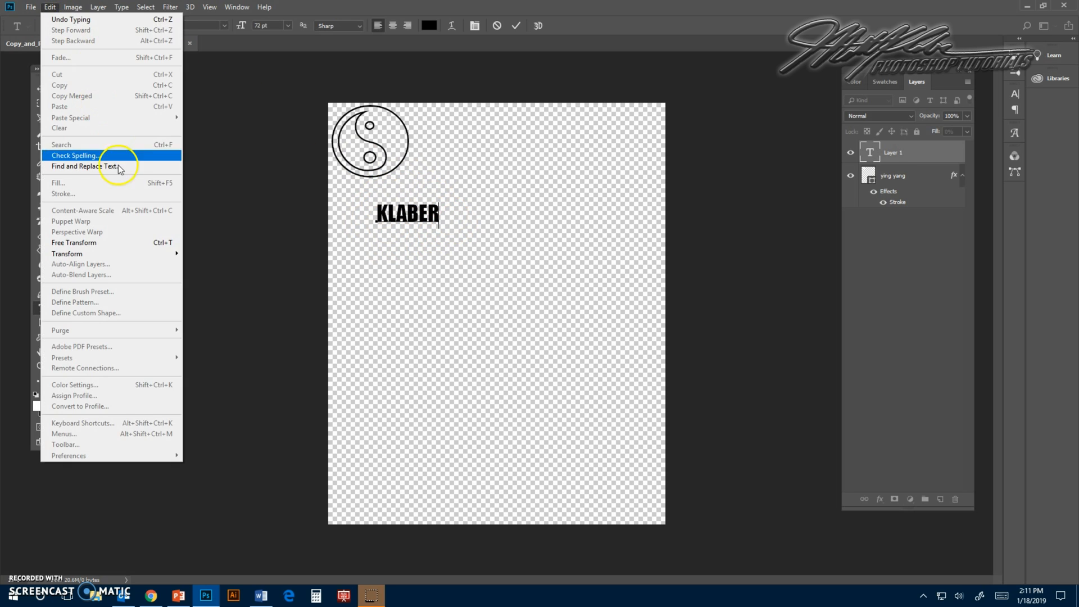
click(111, 243)
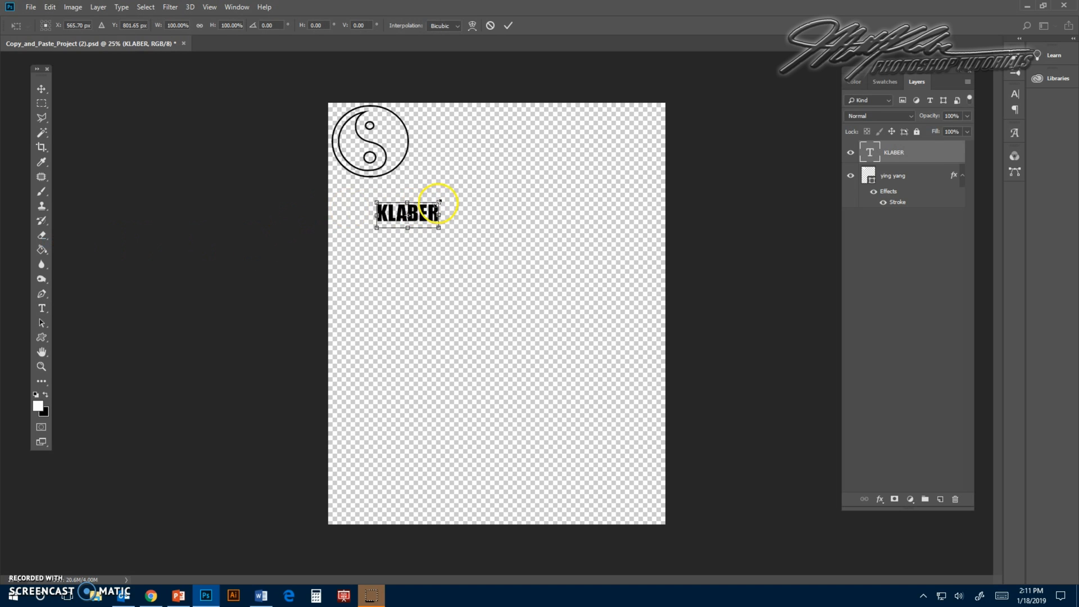
drag(439, 202, 502, 178)
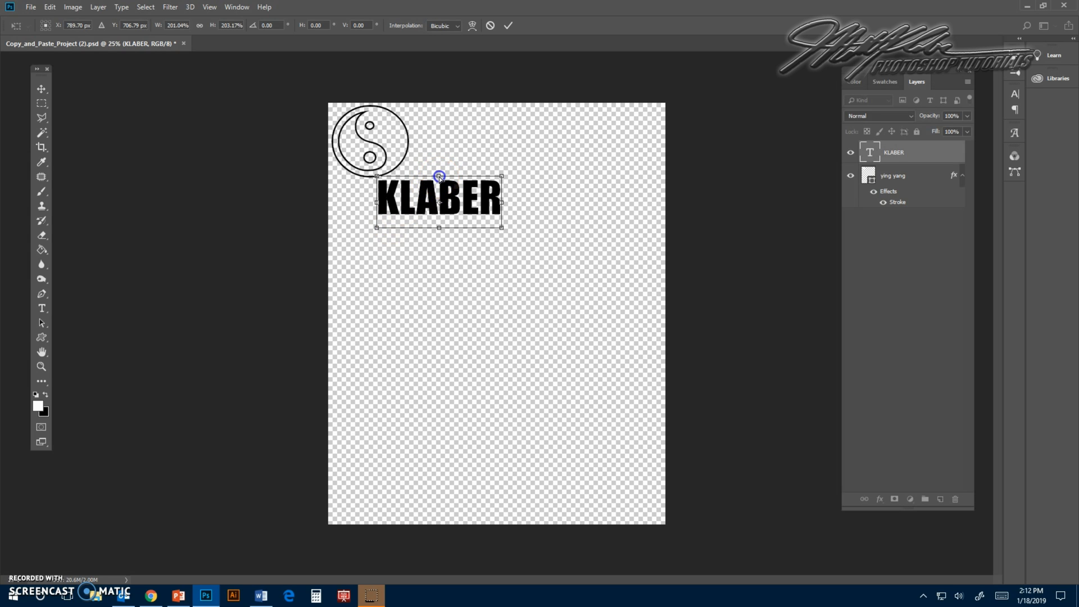
drag(438, 176, 458, 174)
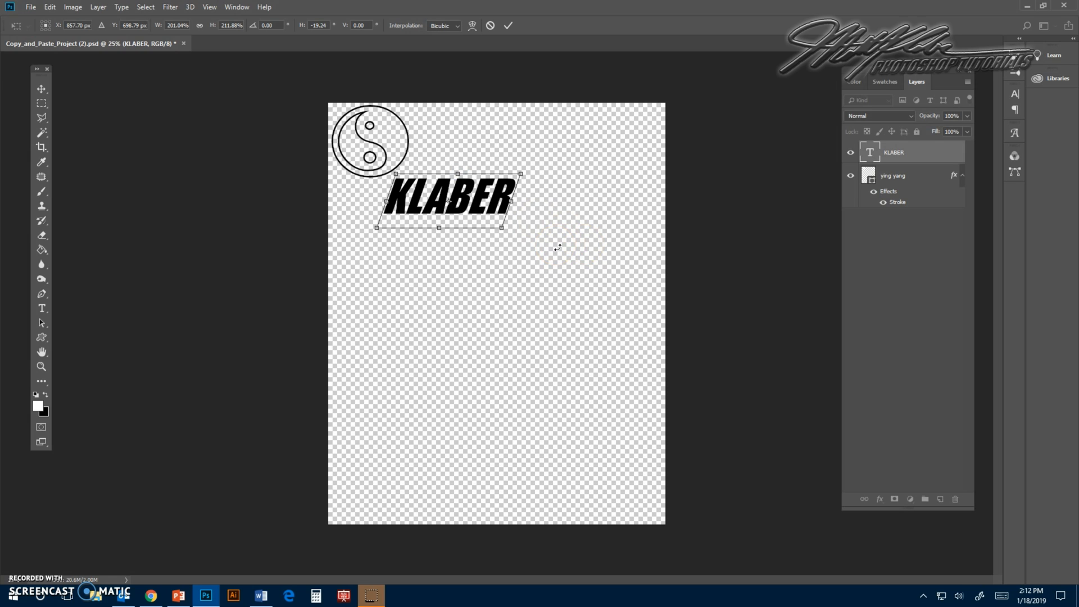
drag(512, 201, 526, 180)
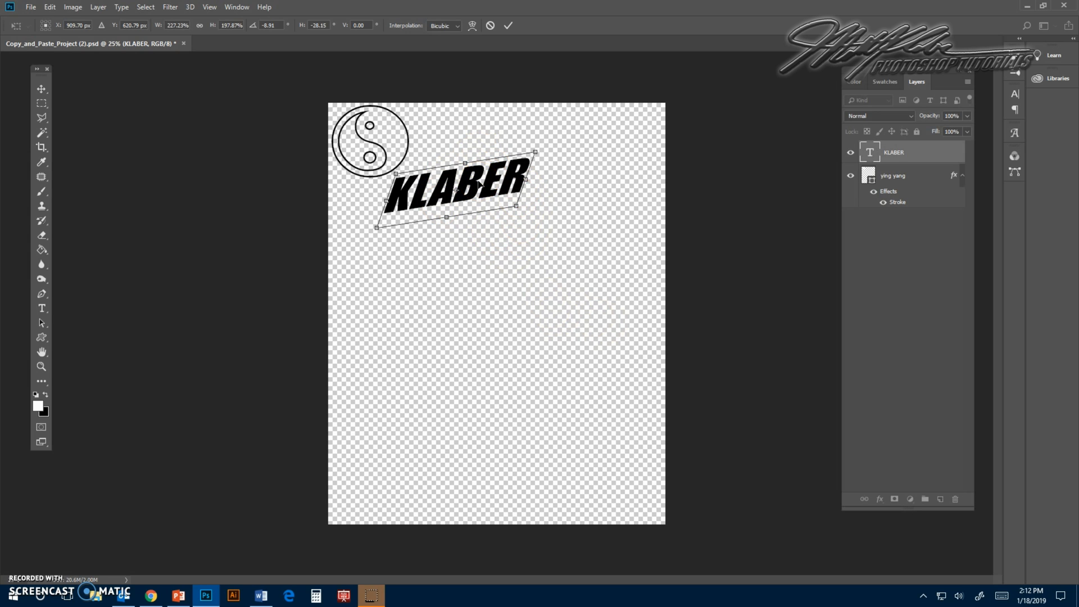
key(Return)
Step: Move the slanted surname text up so that it sits directly to the right of the yin-yang shape
key(t)
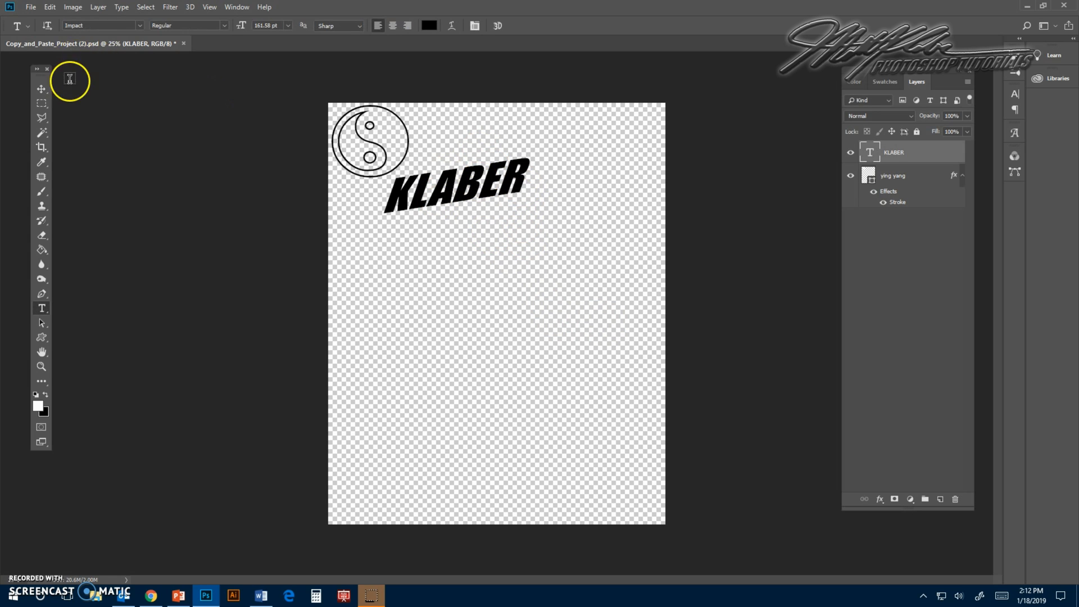
click(42, 90)
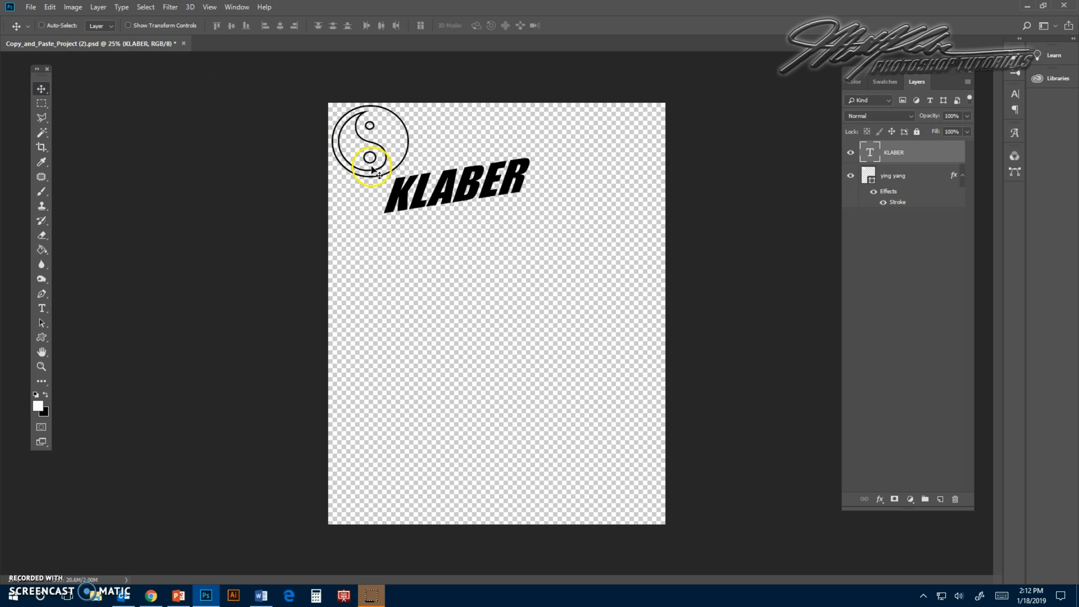
mouse_move(423, 194)
mouse_down()
mouse_move(447, 159)
mouse_move(401, 187)
mouse_move(448, 157)
mouse_move(440, 142)
mouse_up()
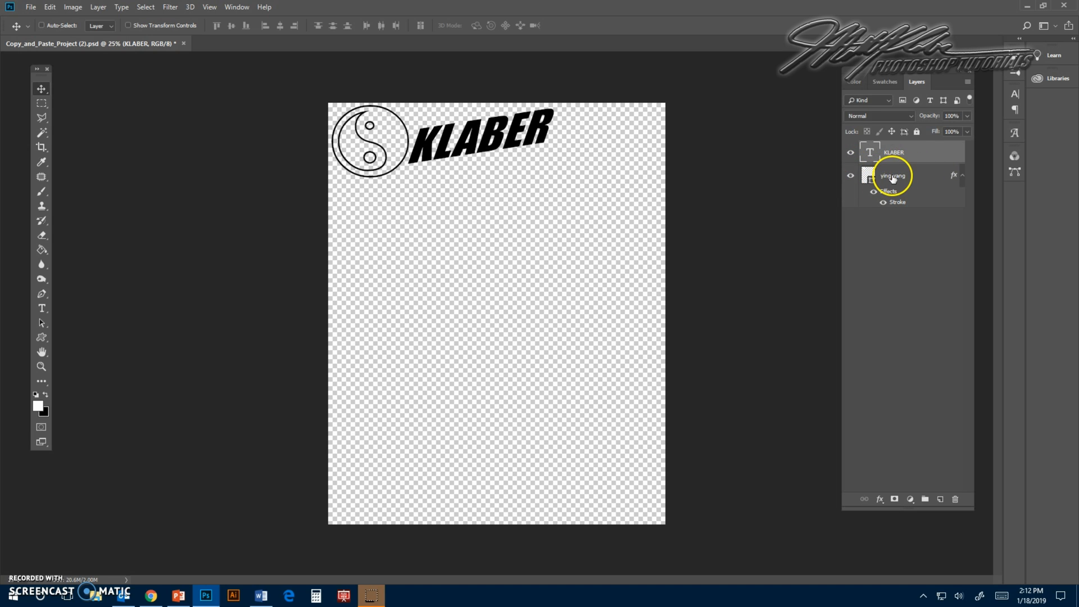
Step: Paste the copied layer style onto the surname text layer
right_click(918, 155)
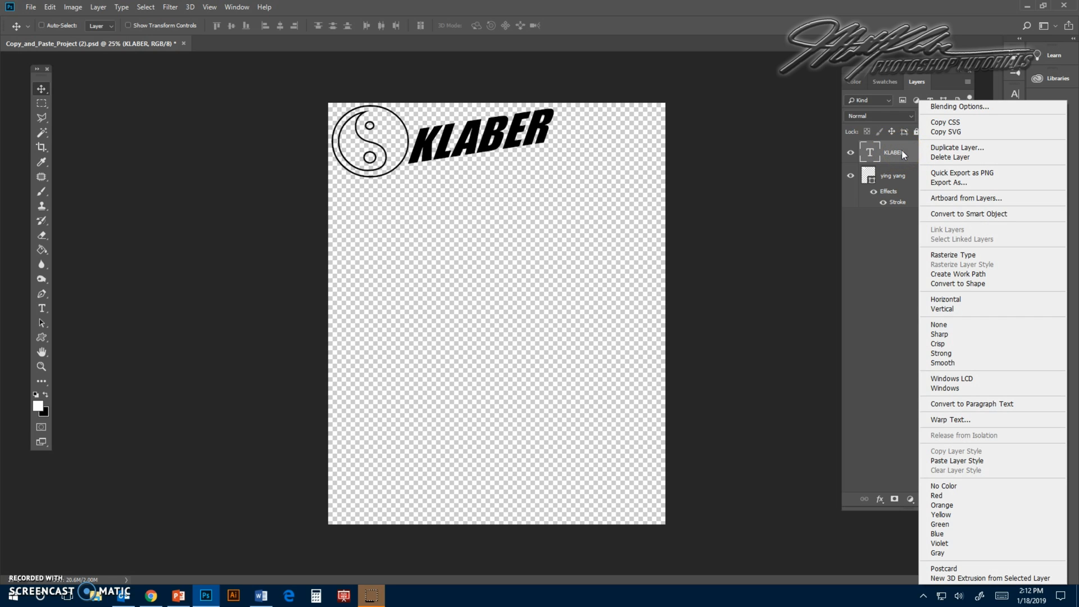
click(937, 459)
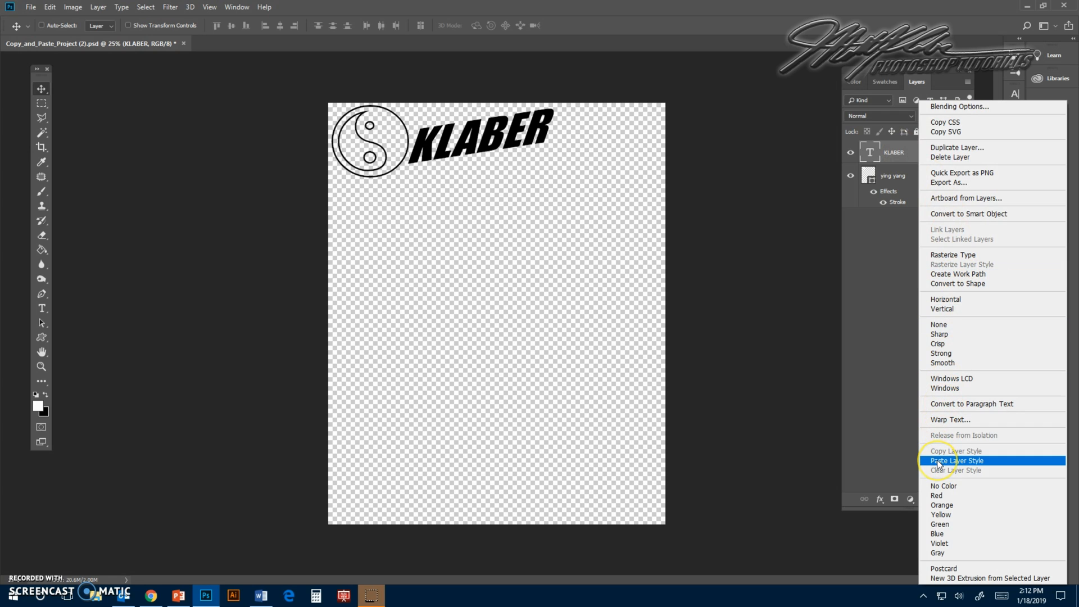
click(937, 461)
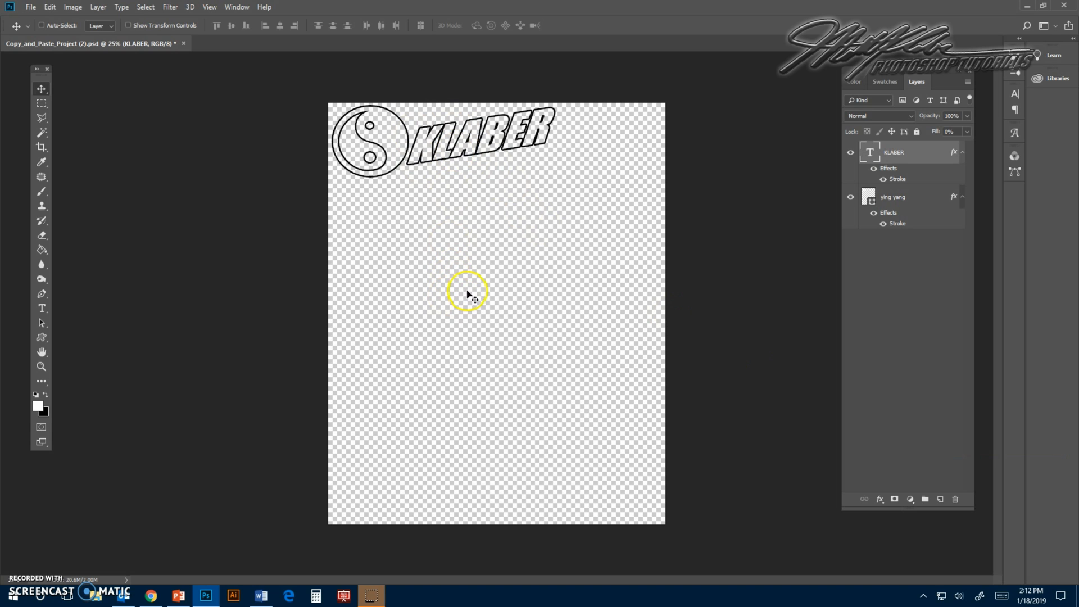
Step: Switch to the Chrome browser and search Google Images for "adidas logo"
click(156, 602)
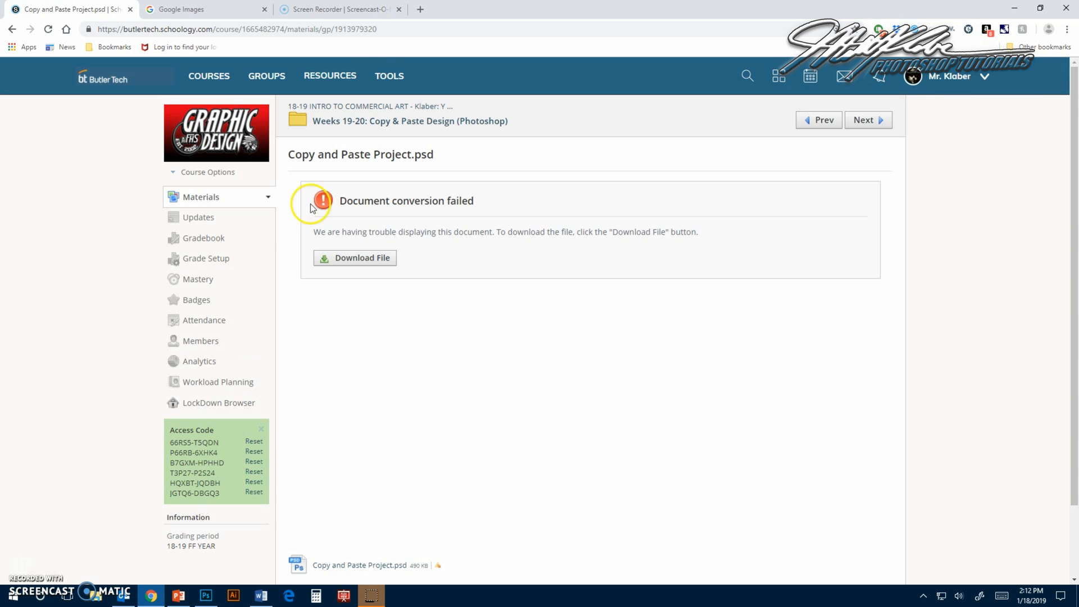
click(216, 7)
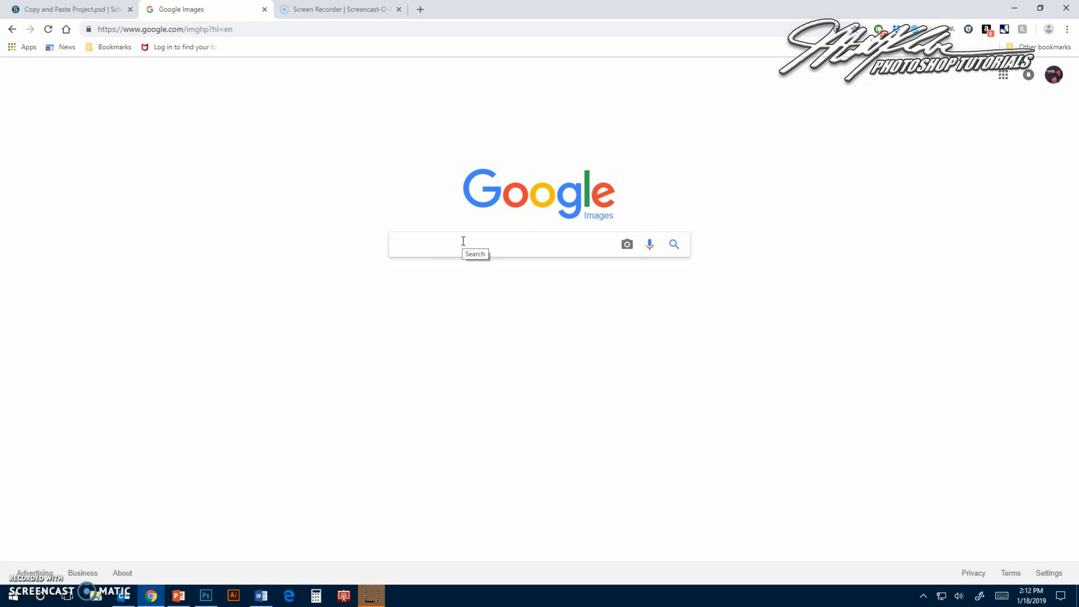
text(adidas )
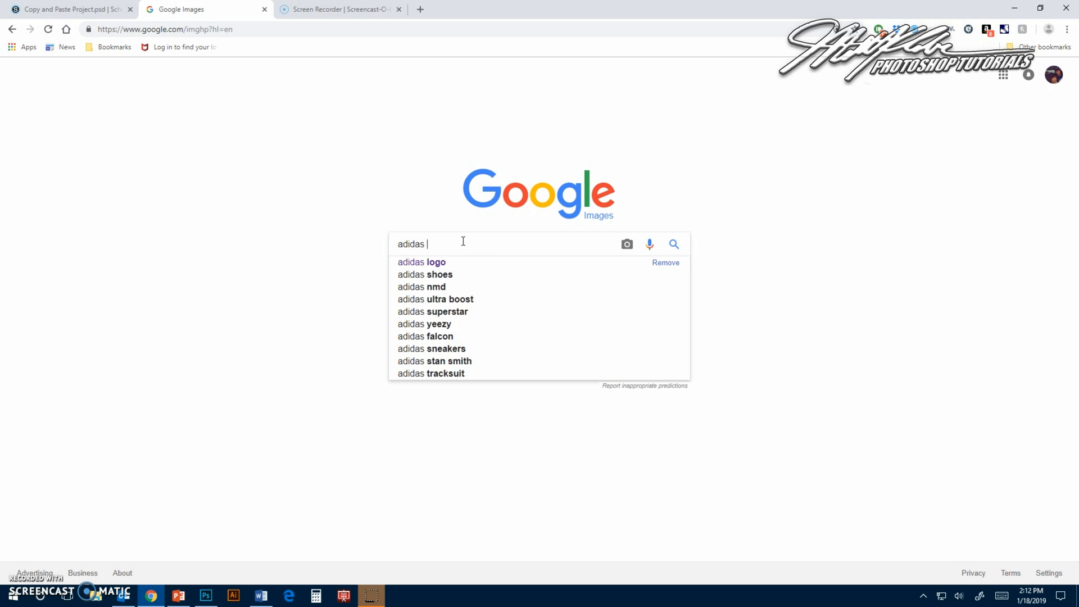
text(logo)
key(Return)
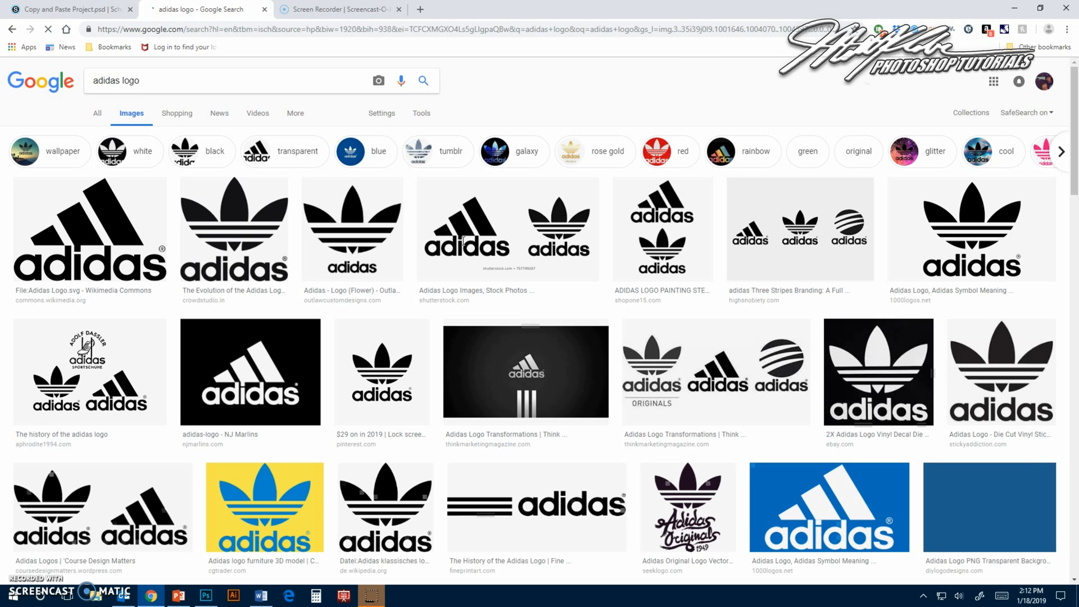
Step: Preview several of the first adidas logo results to compare their designs and image sizes
click(83, 243)
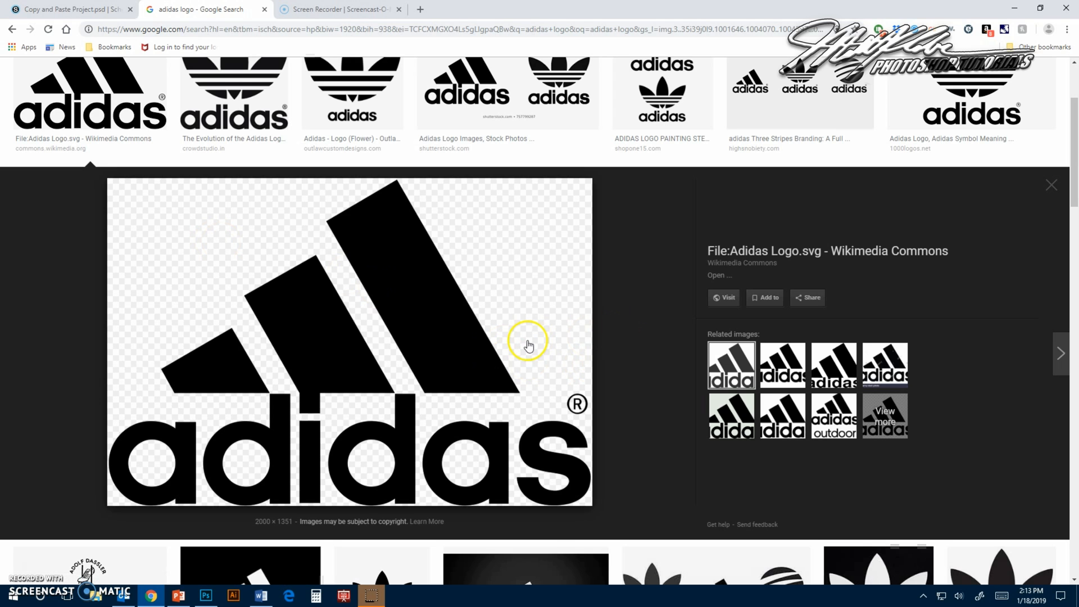
scroll(524, 344, up, 2)
click(247, 181)
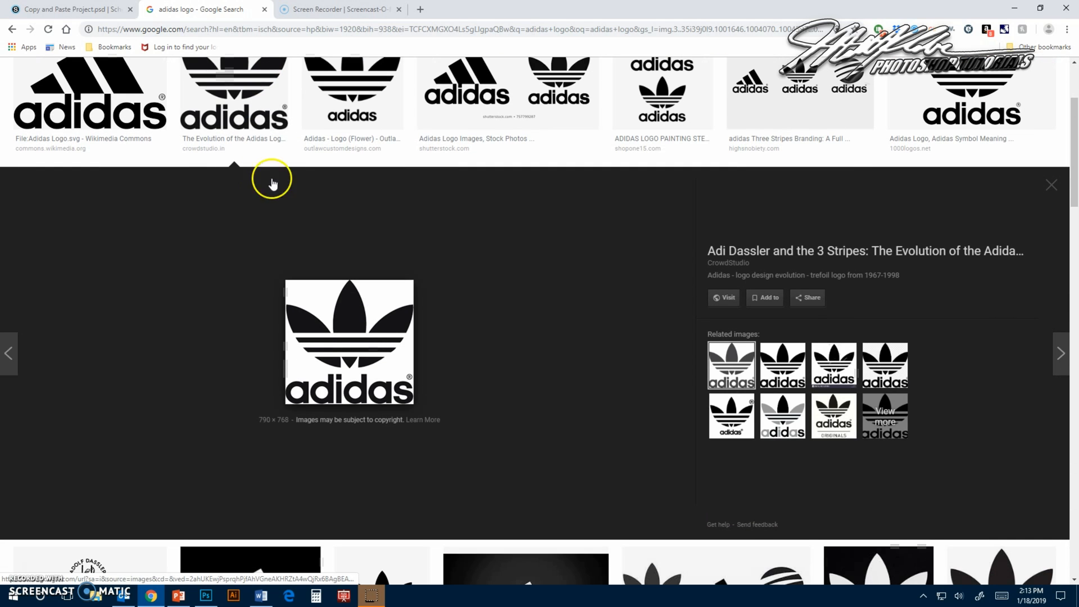
click(353, 84)
scroll(416, 202, up, 1)
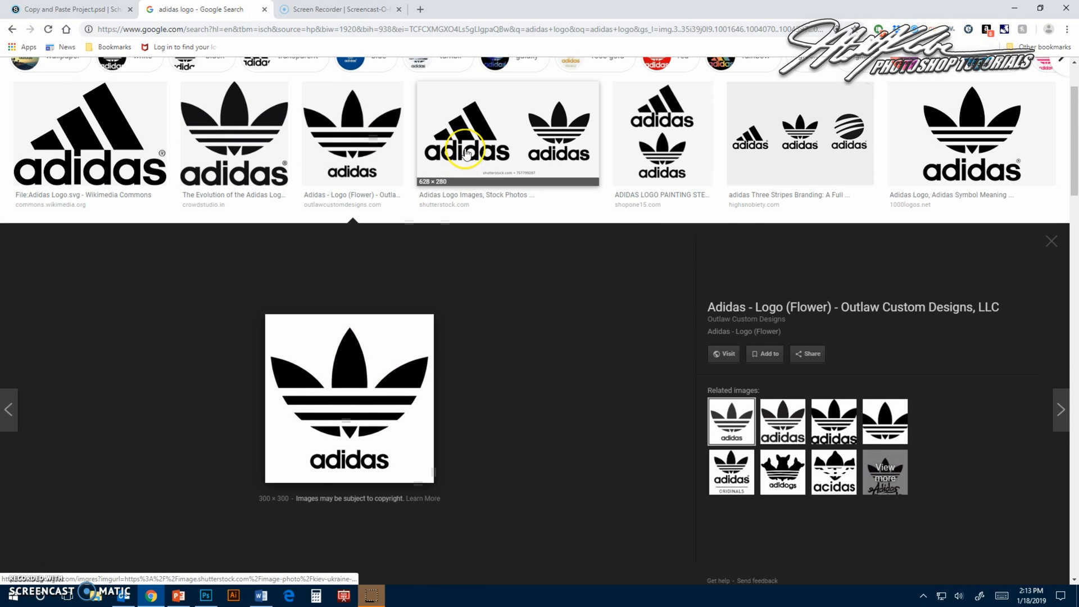
click(464, 147)
Step: Open the 1920 × 1080 trefoil adidas logo result from 1000logos.net and copy its image
click(952, 99)
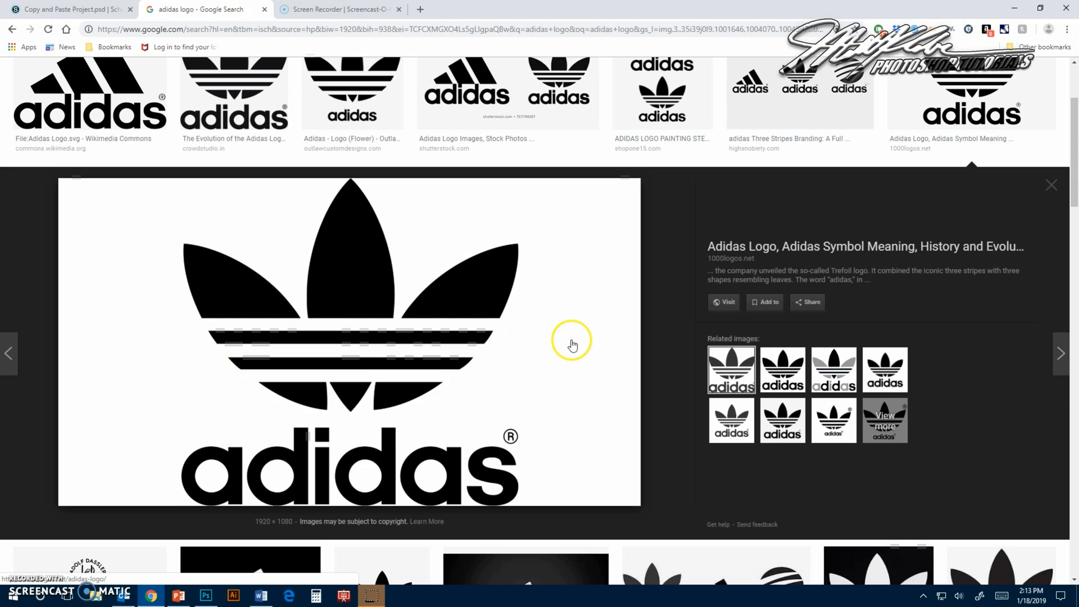
scroll(686, 449, down, 10)
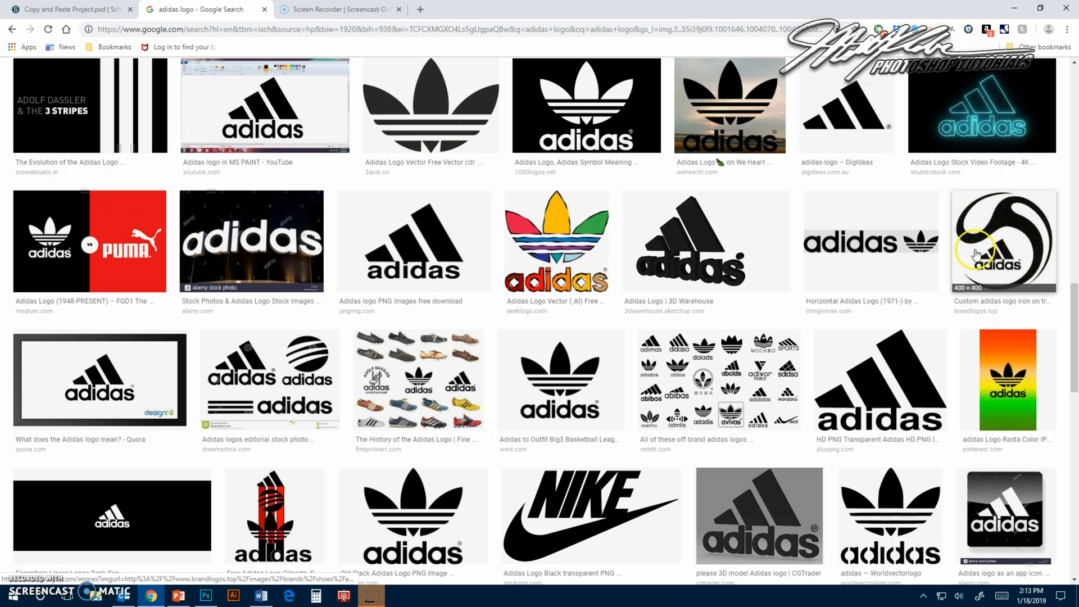
click(716, 282)
scroll(400, 275, down, 2)
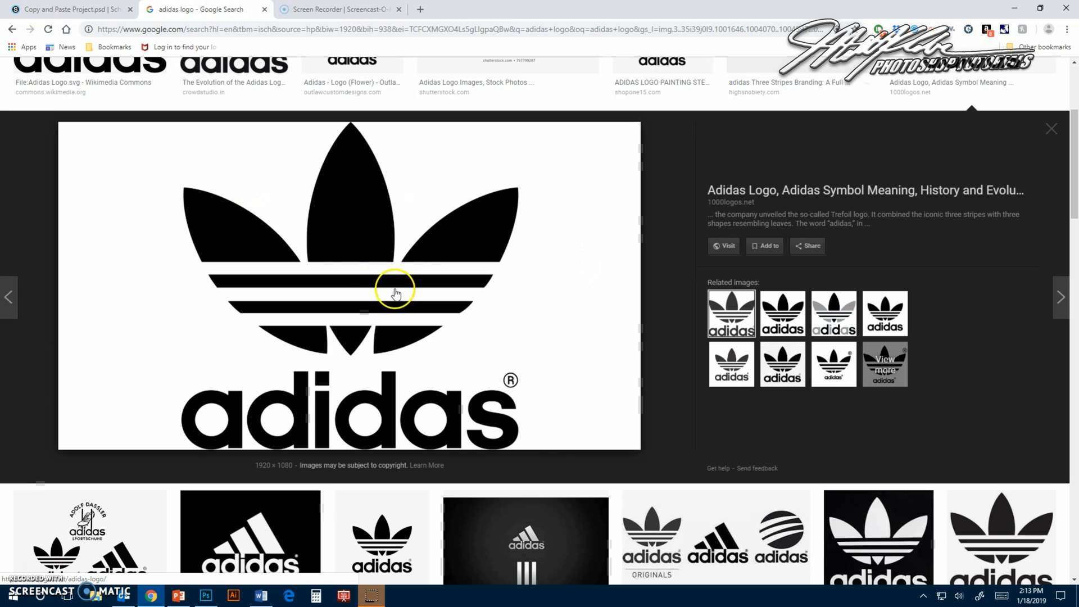
right_click(395, 289)
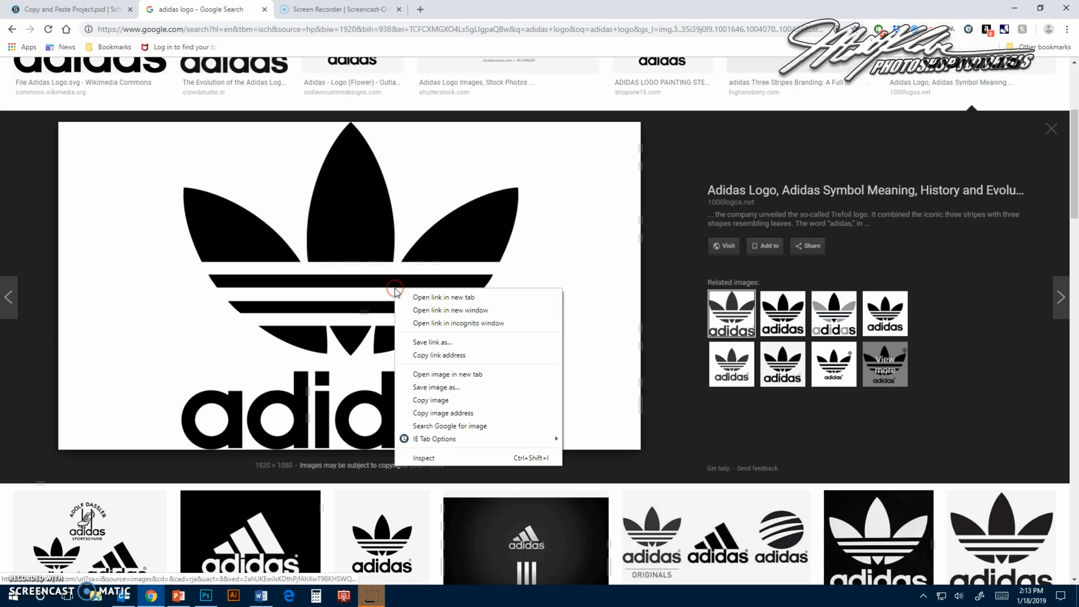
click(425, 400)
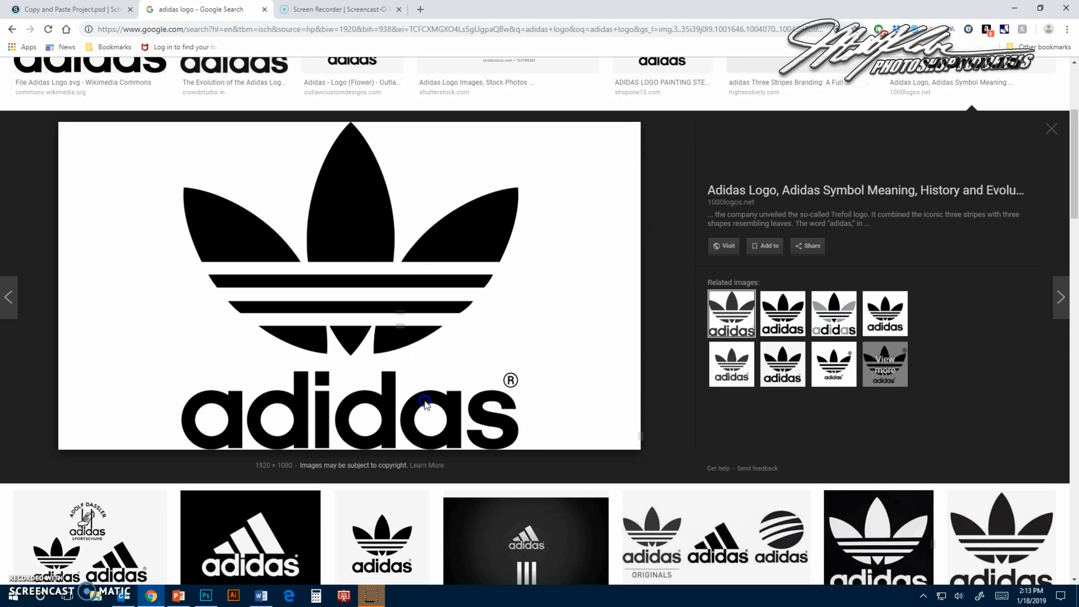
Step: Switch to Photoshop and paste the copied adidas logo into the project document
click(207, 596)
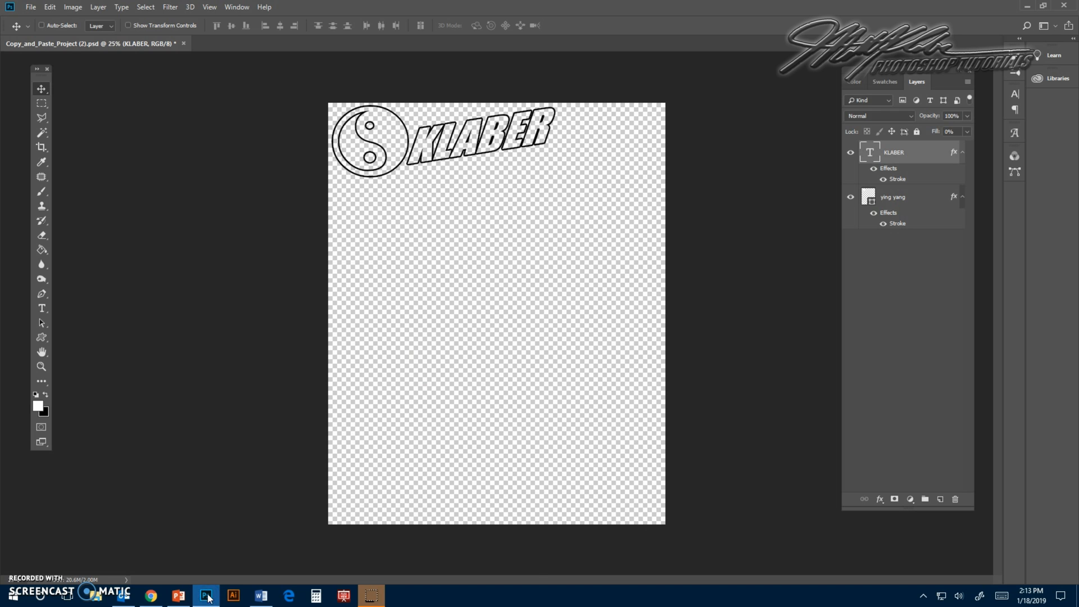
click(50, 7)
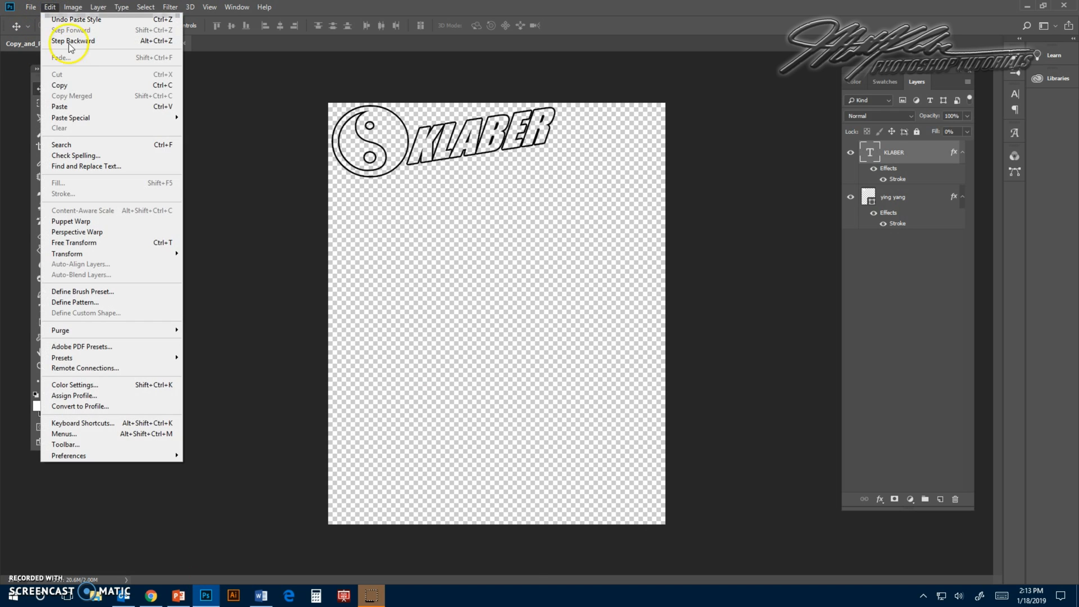
click(72, 107)
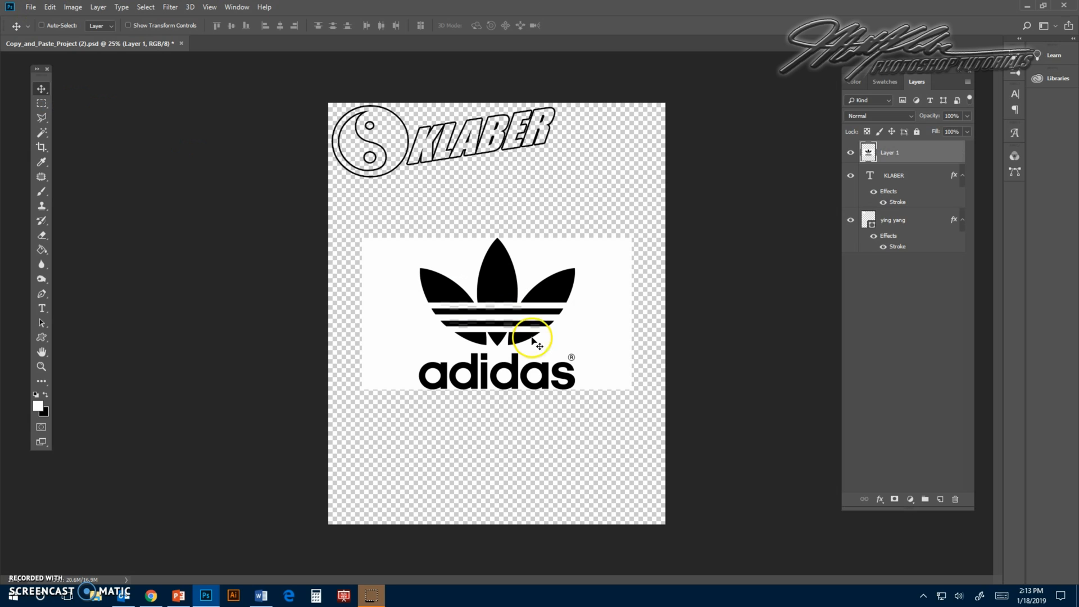
Step: Free-transform the pasted adidas logo to about 54% of its size and place it just below the right end of the surname text
key(ctrl)
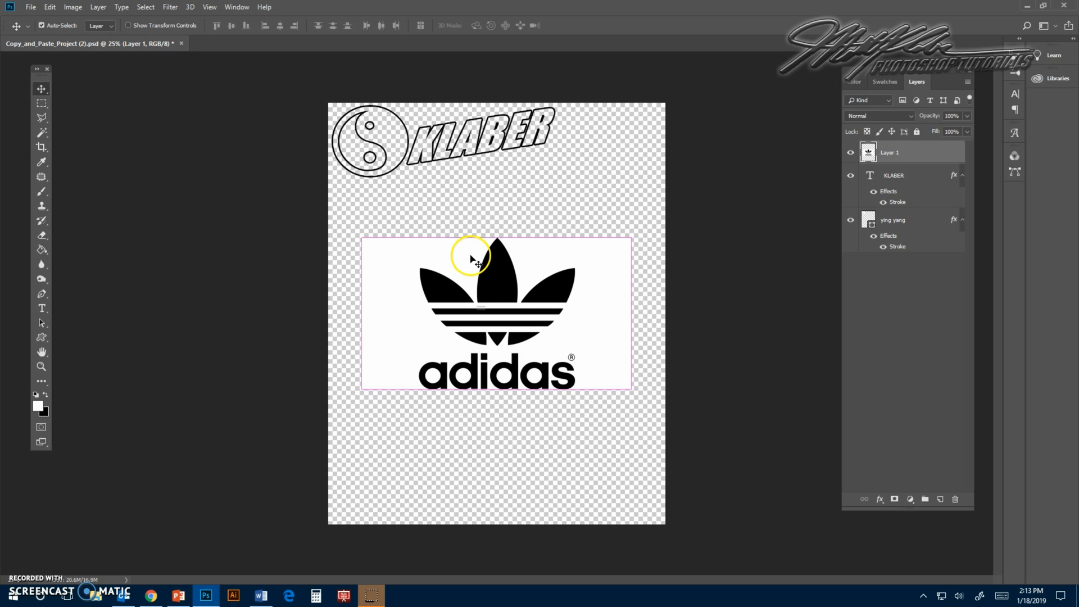
key(ctrl+t)
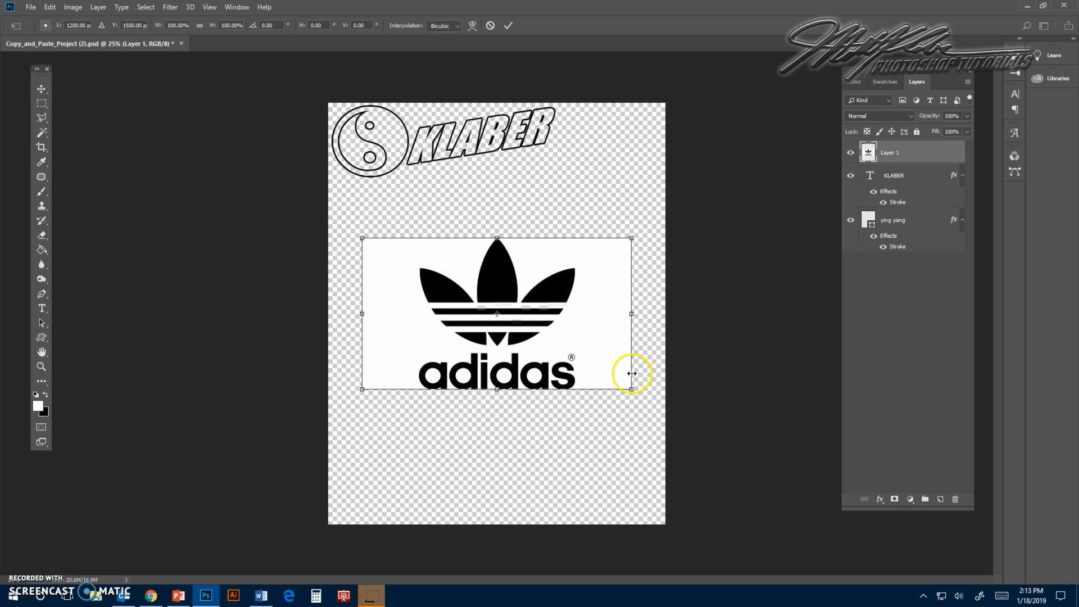
drag(630, 388, 488, 313)
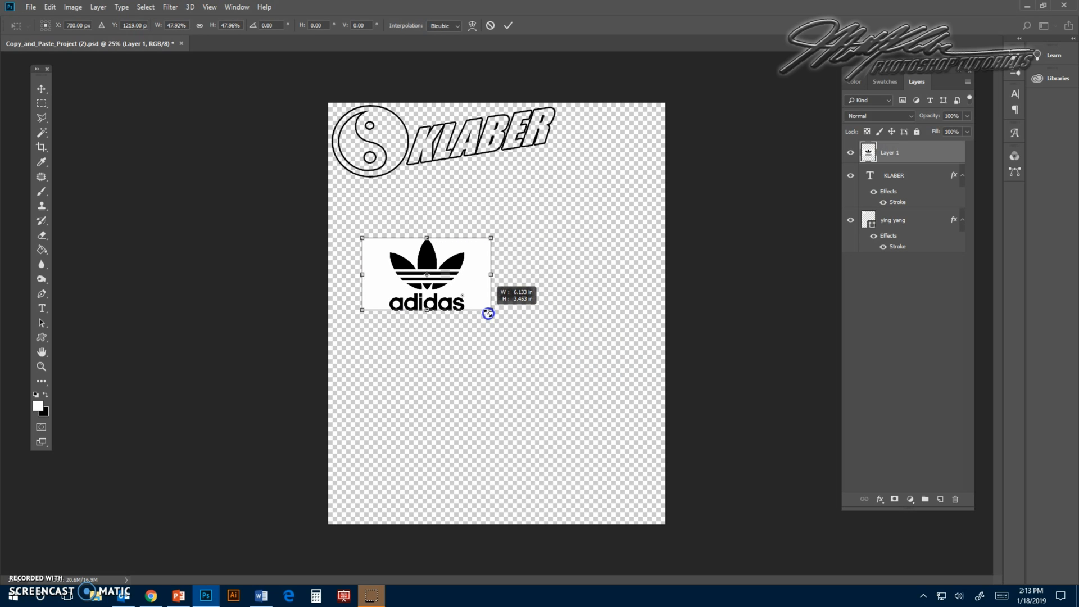
drag(458, 264, 607, 190)
drag(511, 236, 495, 240)
drag(573, 216, 579, 215)
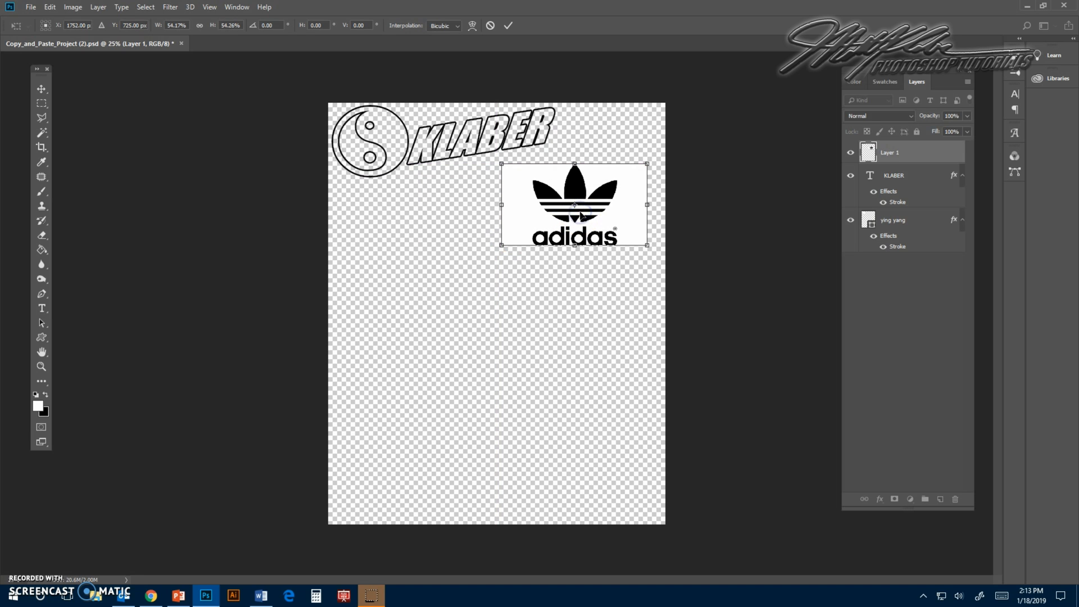
key(Return)
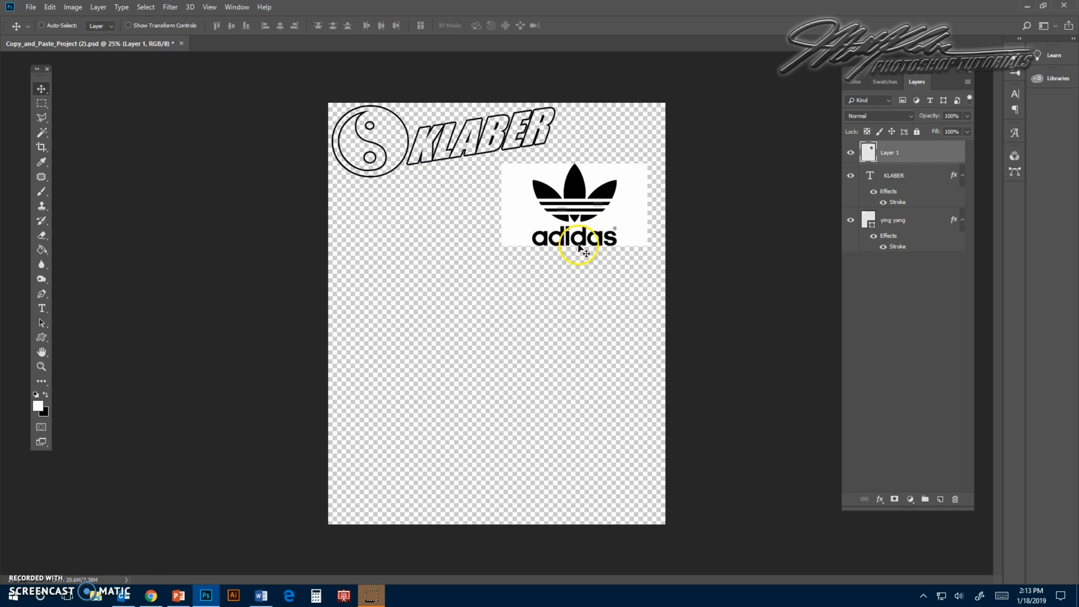
Step: Try pasting the copied layer style onto the adidas logo layer with its white background, and undo it
right_click(907, 153)
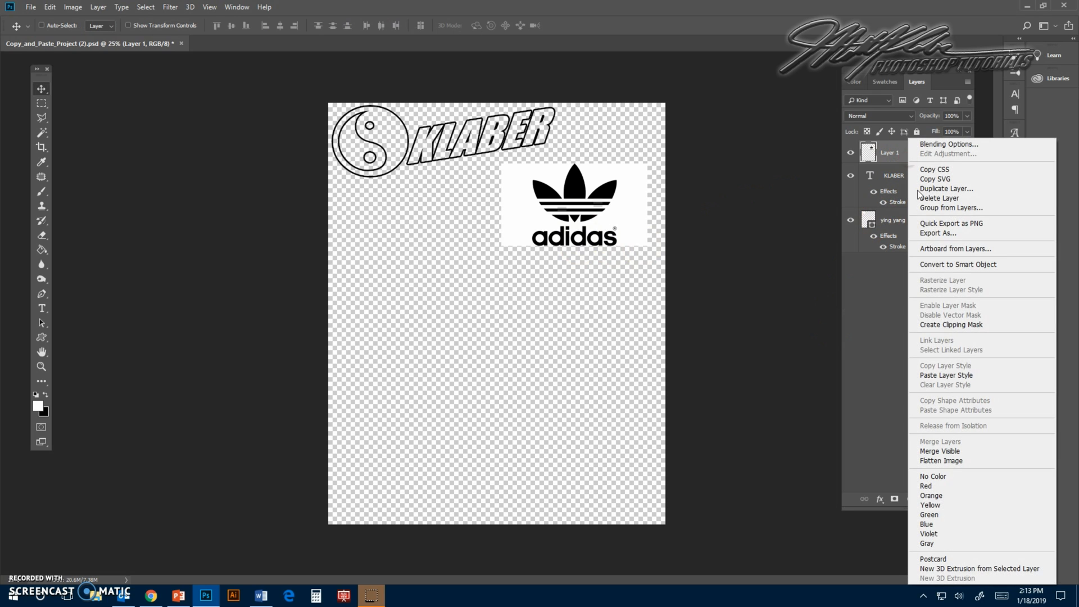
click(928, 375)
key(ctrl+z)
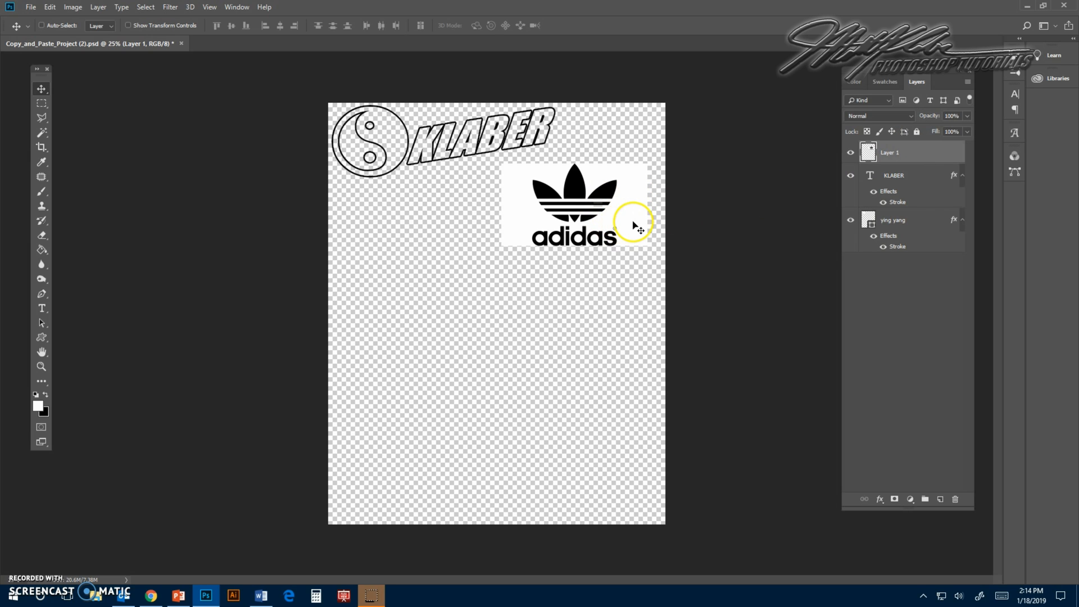
Step: Delete the adidas logo's white background with the Magic Wand, extending the selection to Similar white areas, and deselect
click(45, 134)
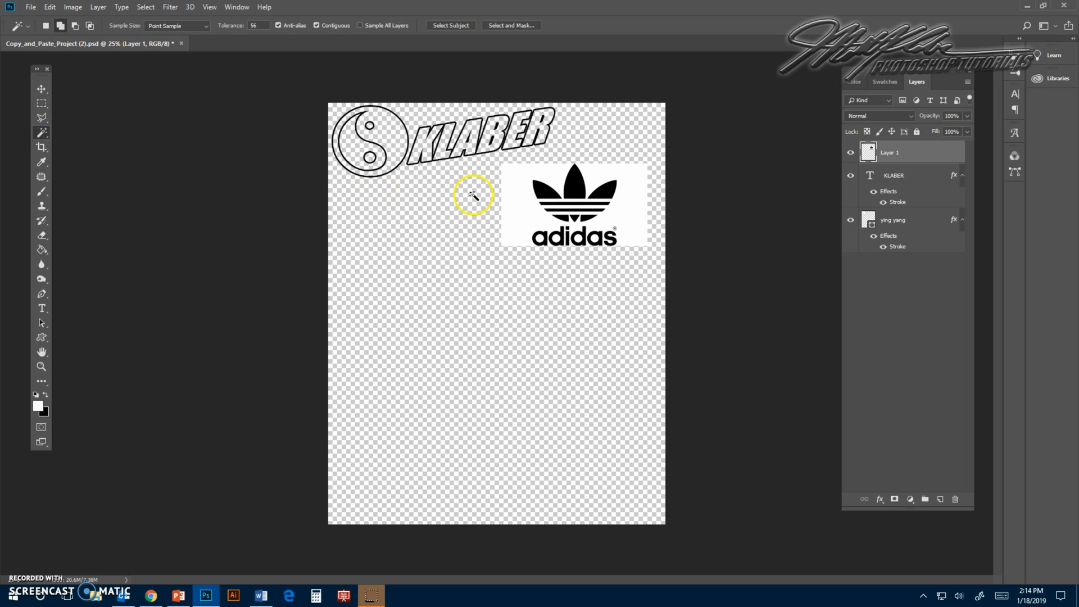
click(527, 209)
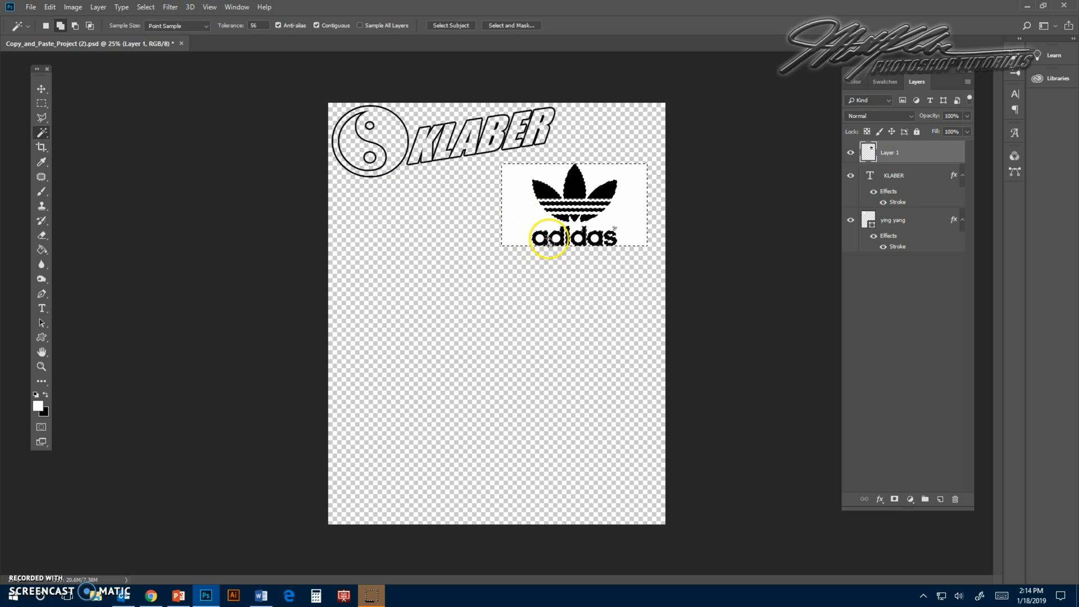
click(147, 8)
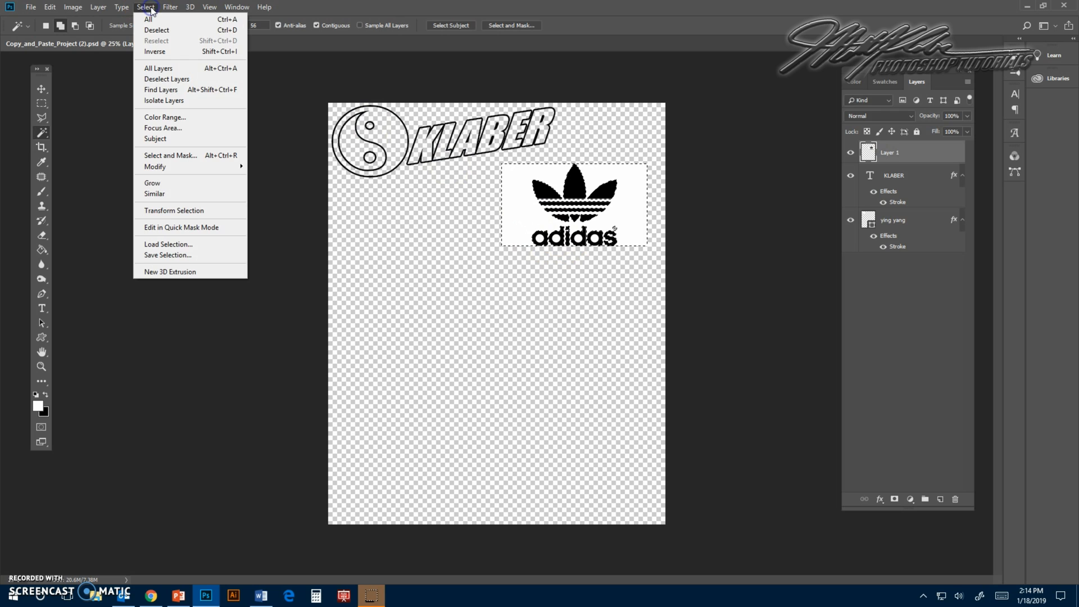
click(174, 194)
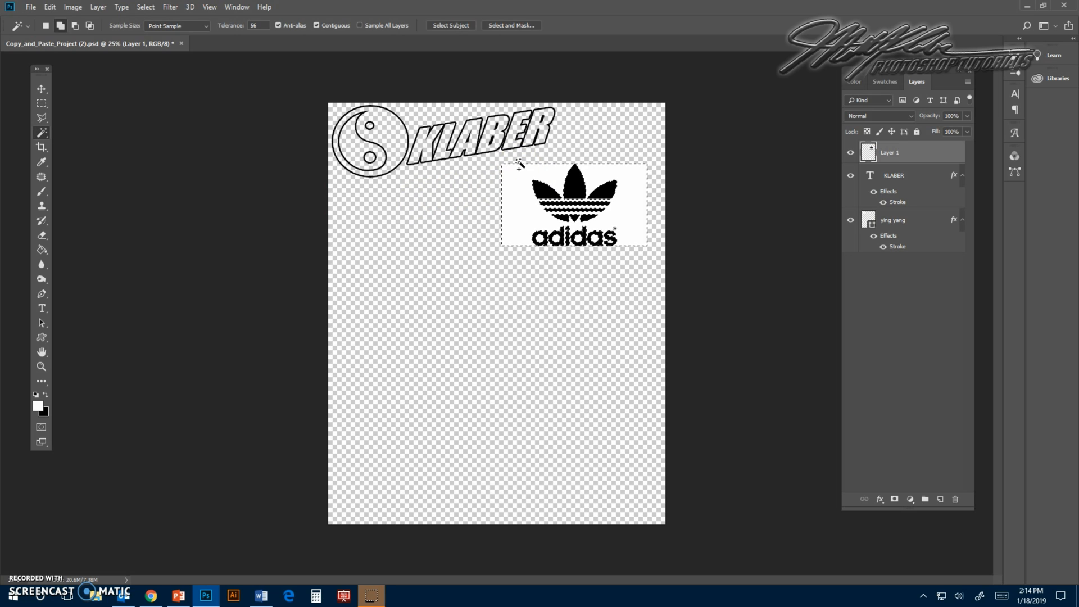
key(Delete)
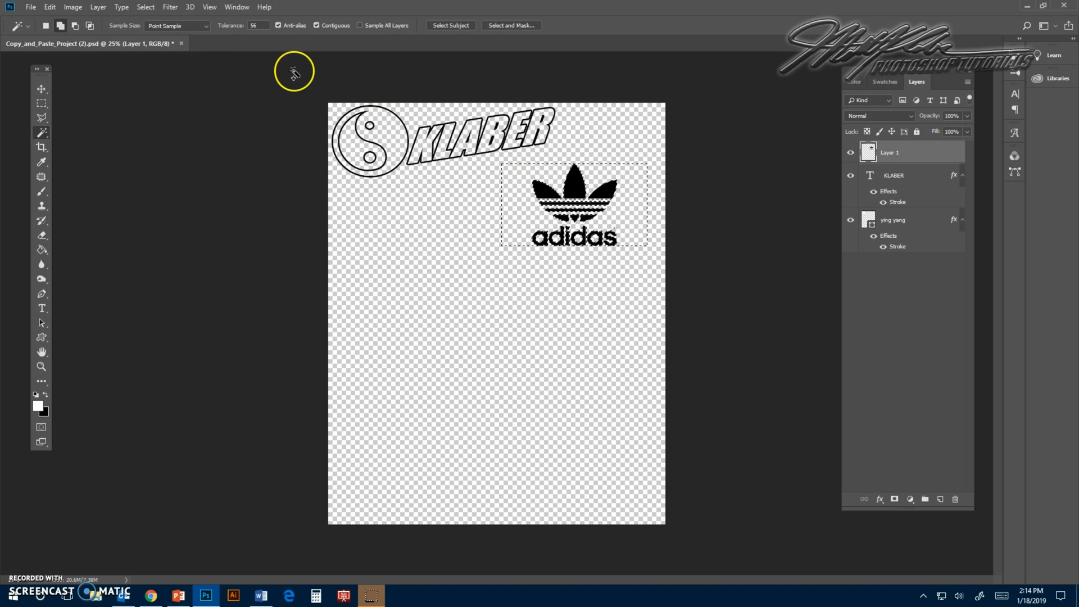
click(145, 7)
click(157, 30)
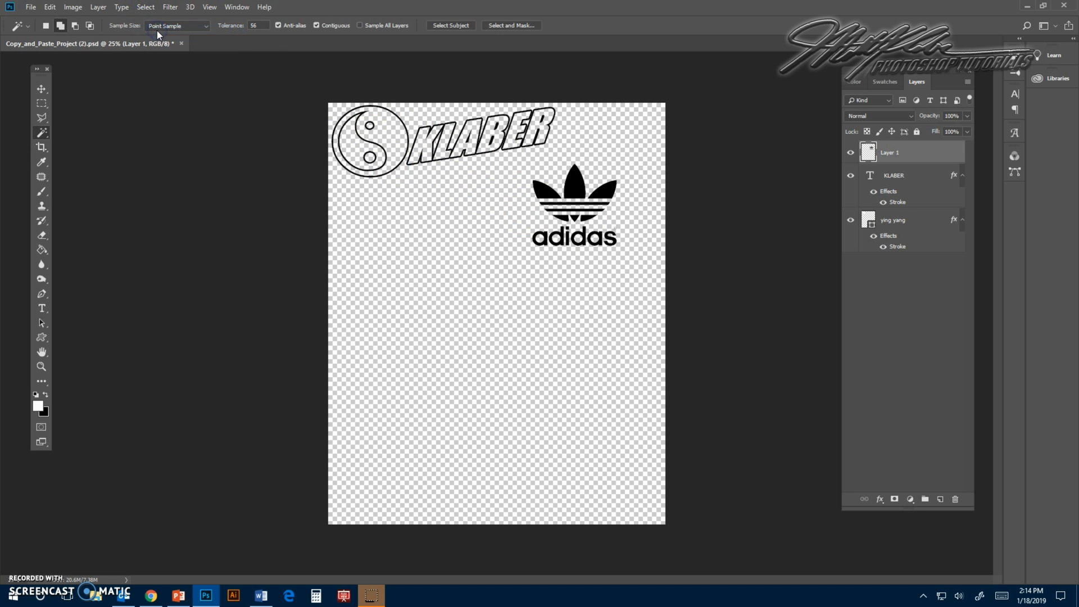
Step: Paste the copied layer style onto the adidas logo layer and move the logo up beside the right end of the surname text
right_click(911, 154)
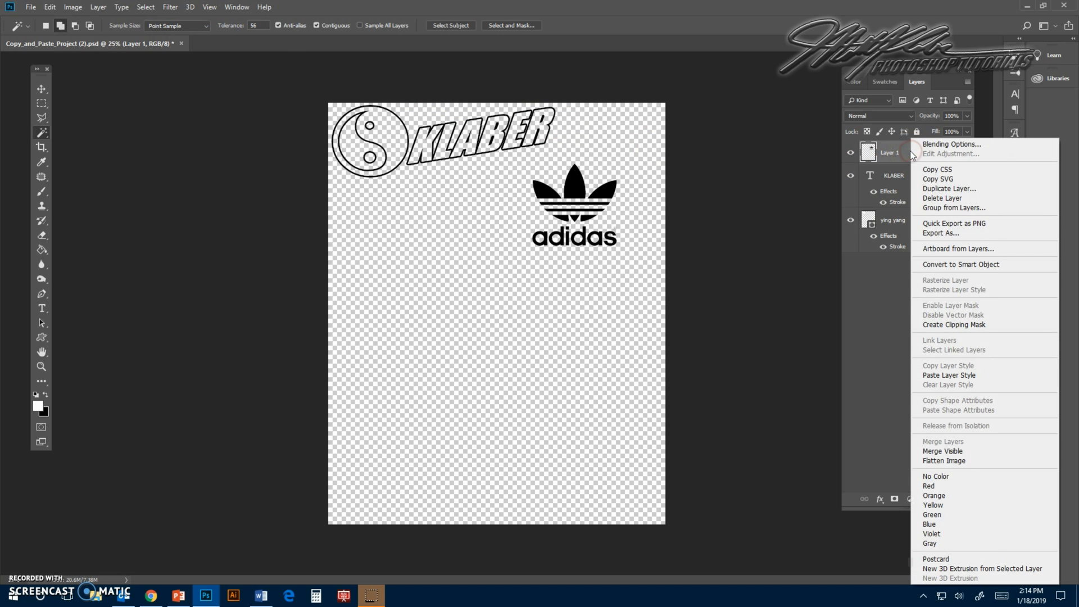
click(937, 374)
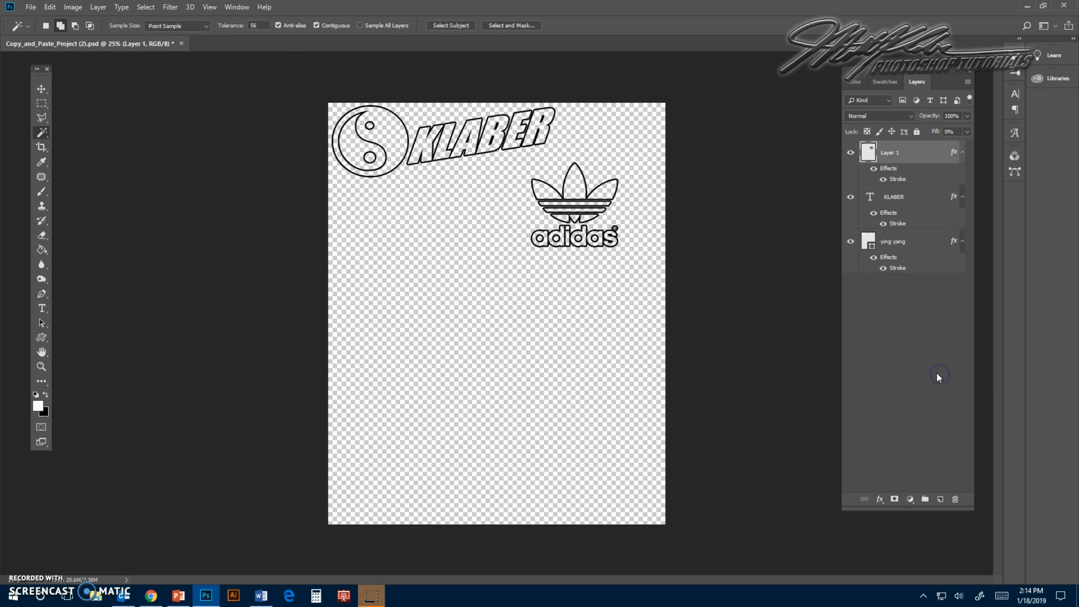
click(43, 90)
drag(587, 230, 611, 168)
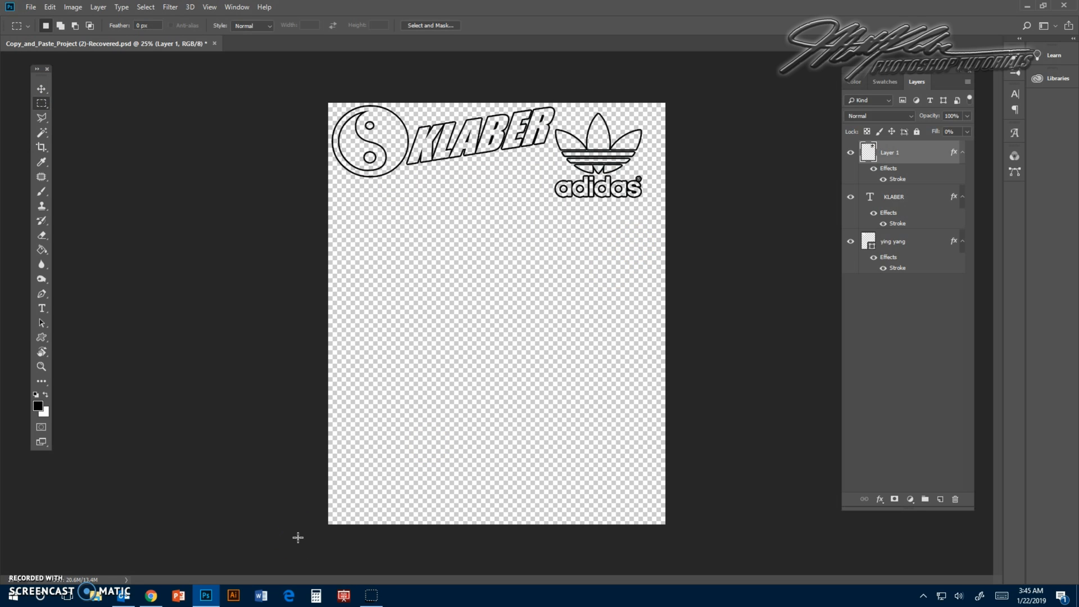
Step: Switch to the Chrome browser and search Google Images for "shakira"
click(304, 548)
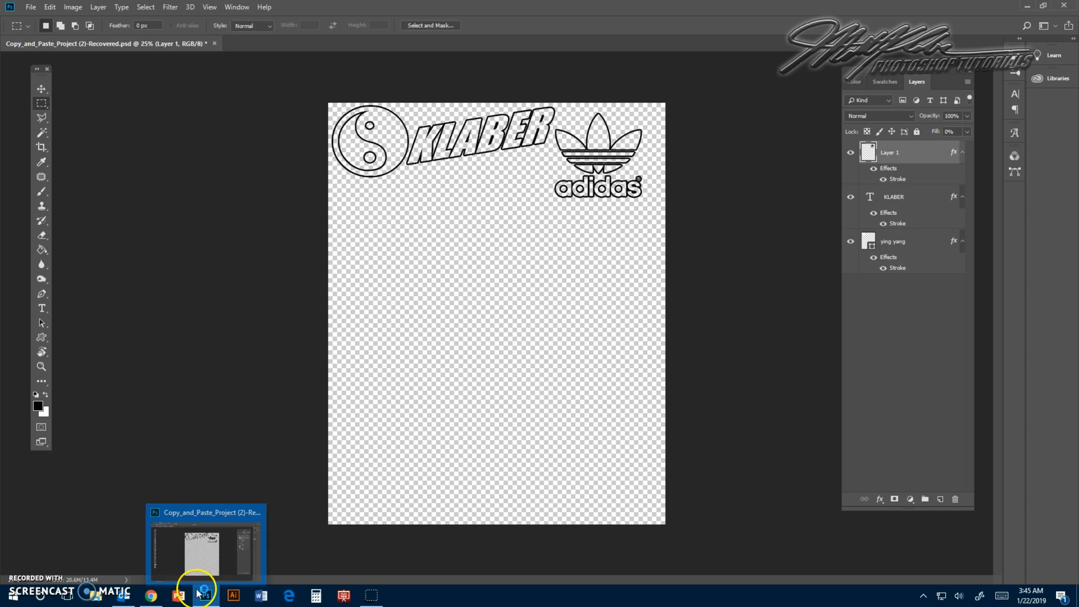
click(150, 600)
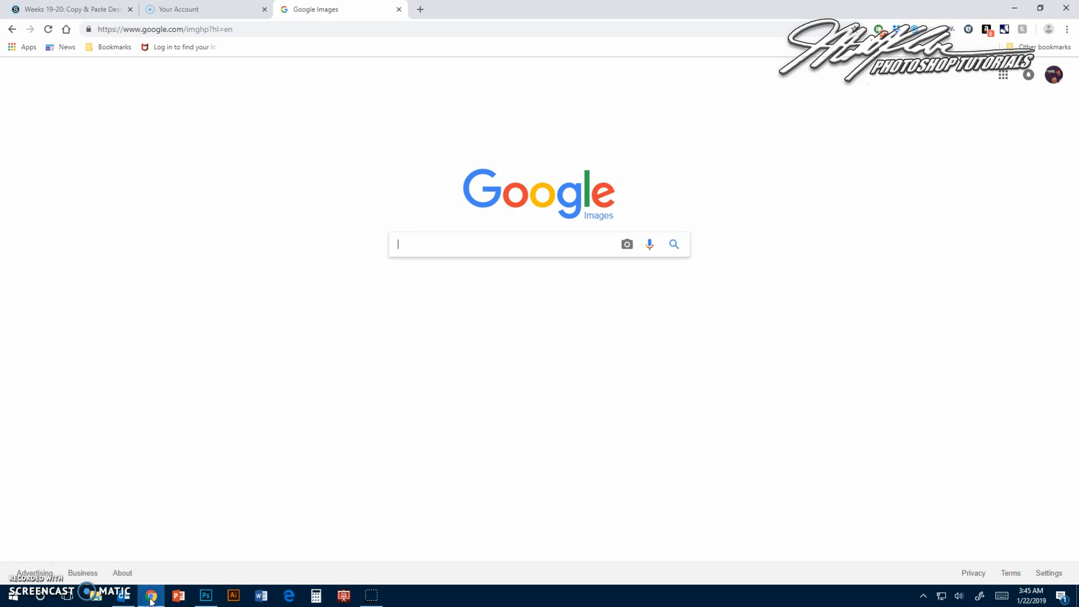
click(468, 246)
text(shakira)
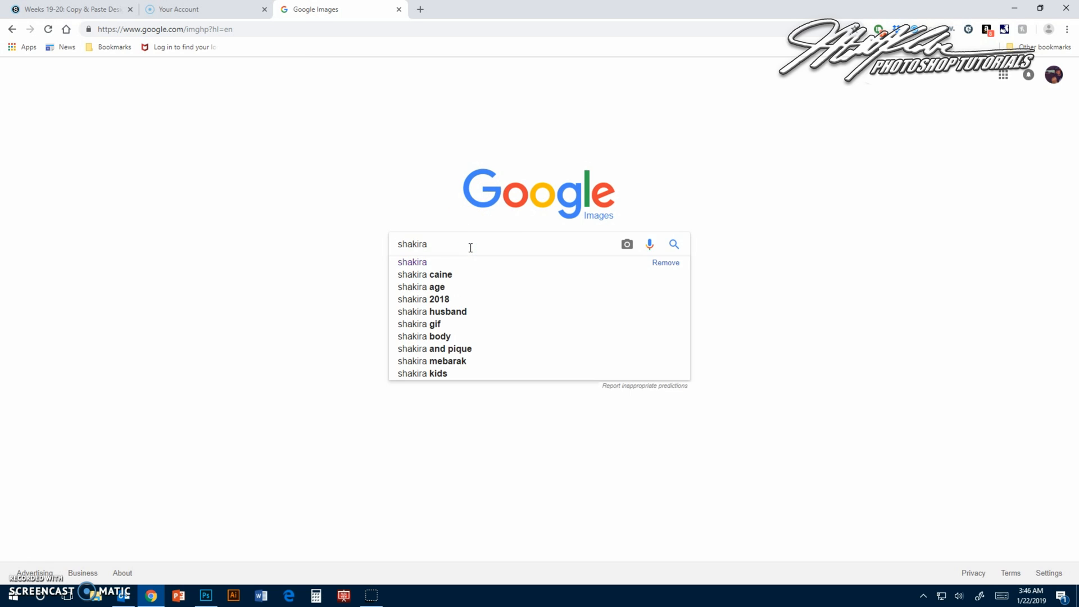
key(Return)
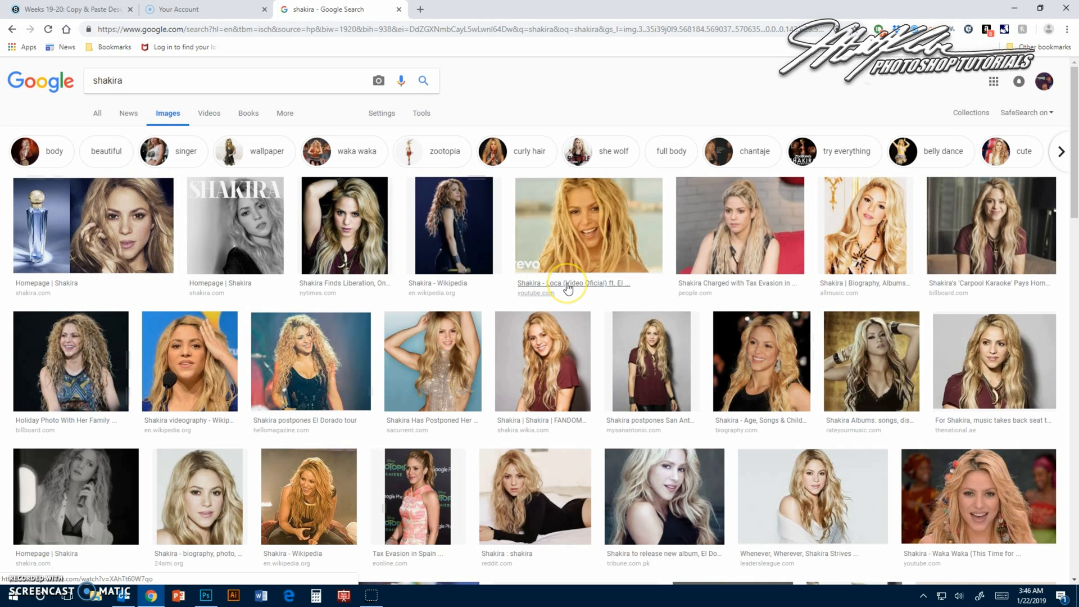
Step: Filter the shakira image results to size Large and type Face
click(67, 81)
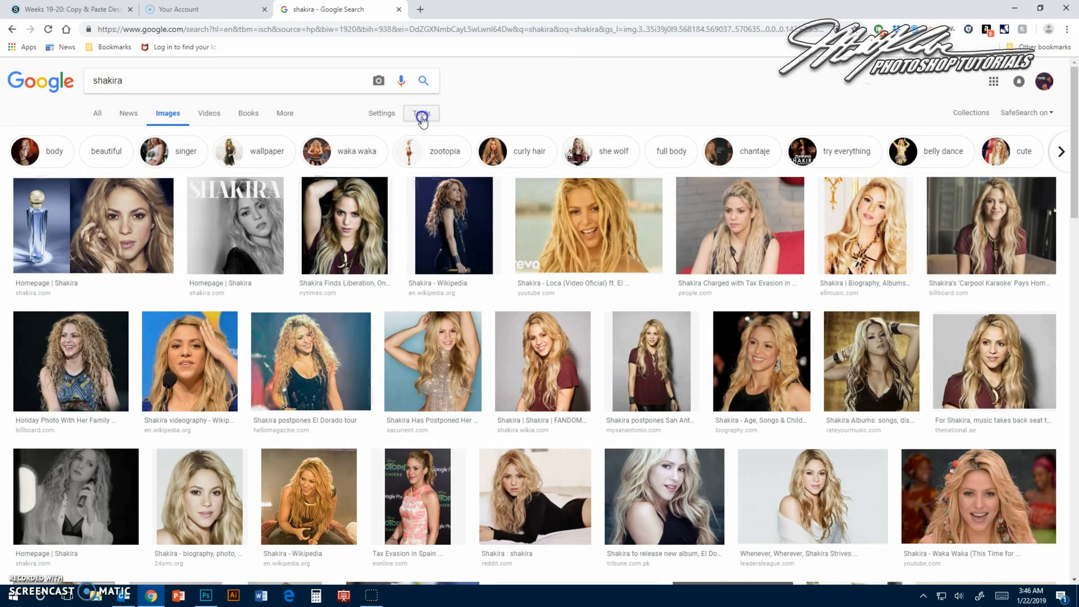
click(422, 115)
click(103, 133)
click(108, 168)
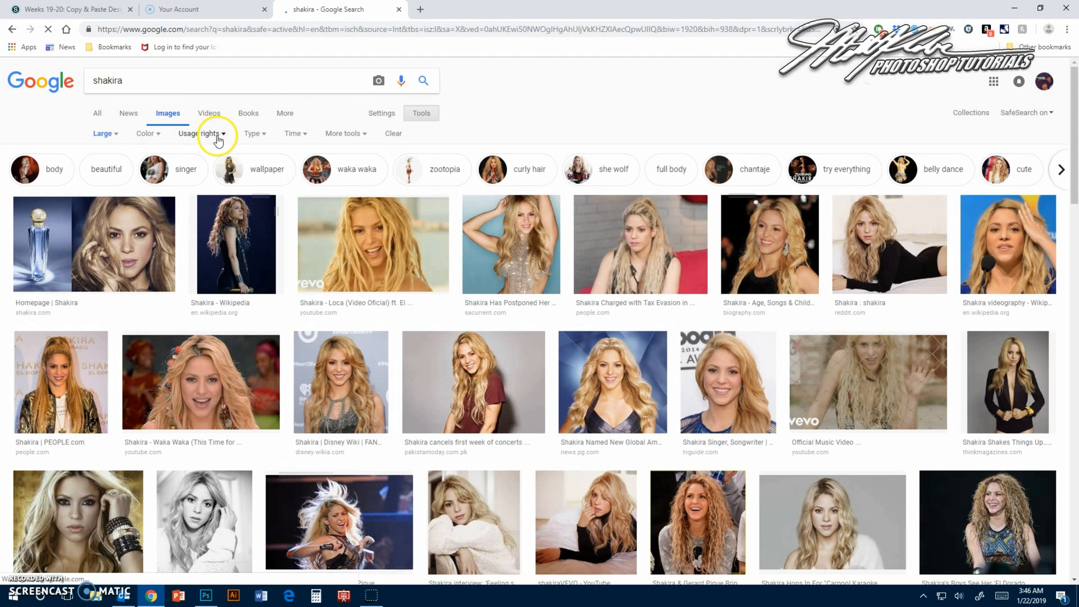
click(266, 134)
click(253, 168)
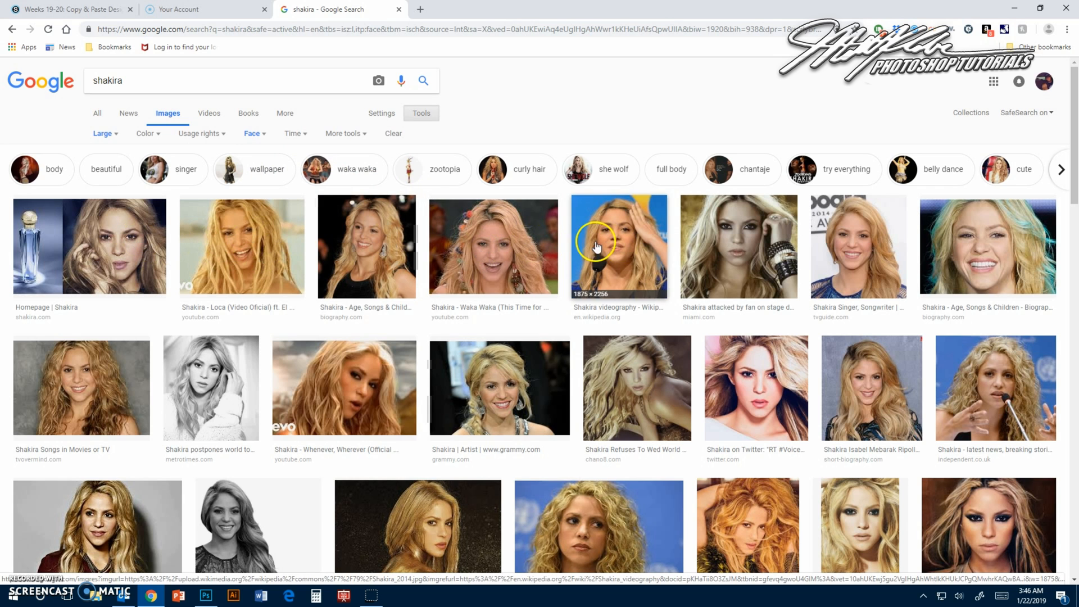
Step: Copy the close-up photo with the raised hand and black bracelets, then switch to Photoshop and paste it into the project
click(724, 257)
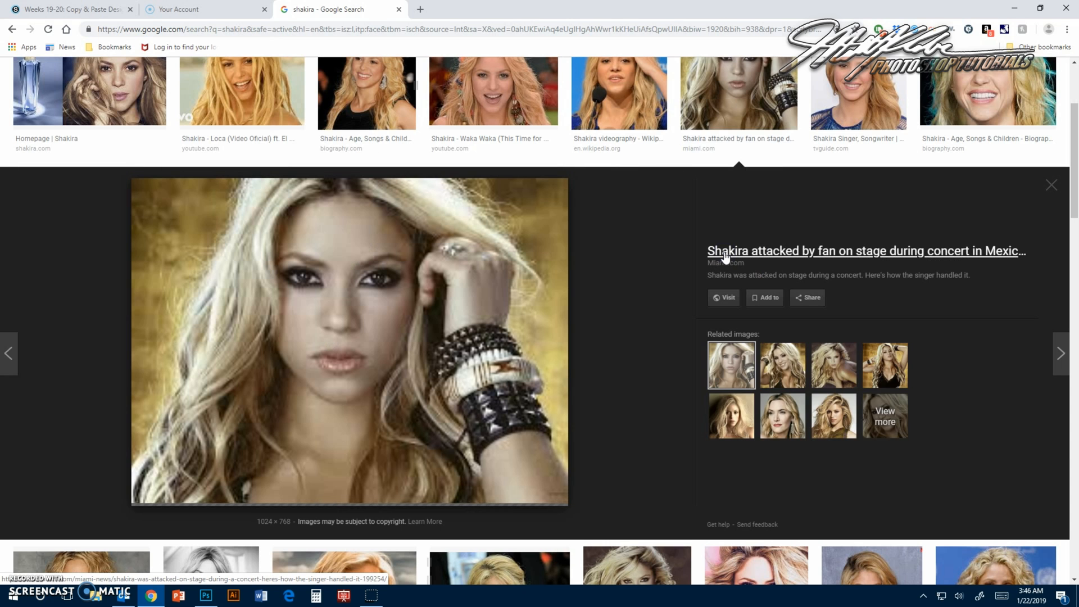
right_click(383, 259)
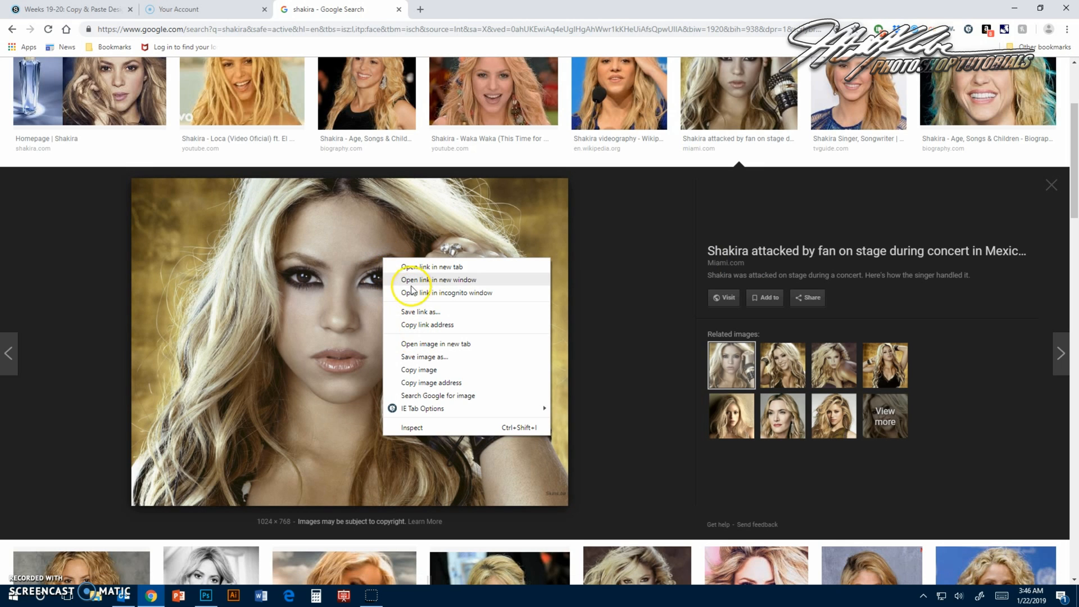
click(416, 369)
click(206, 597)
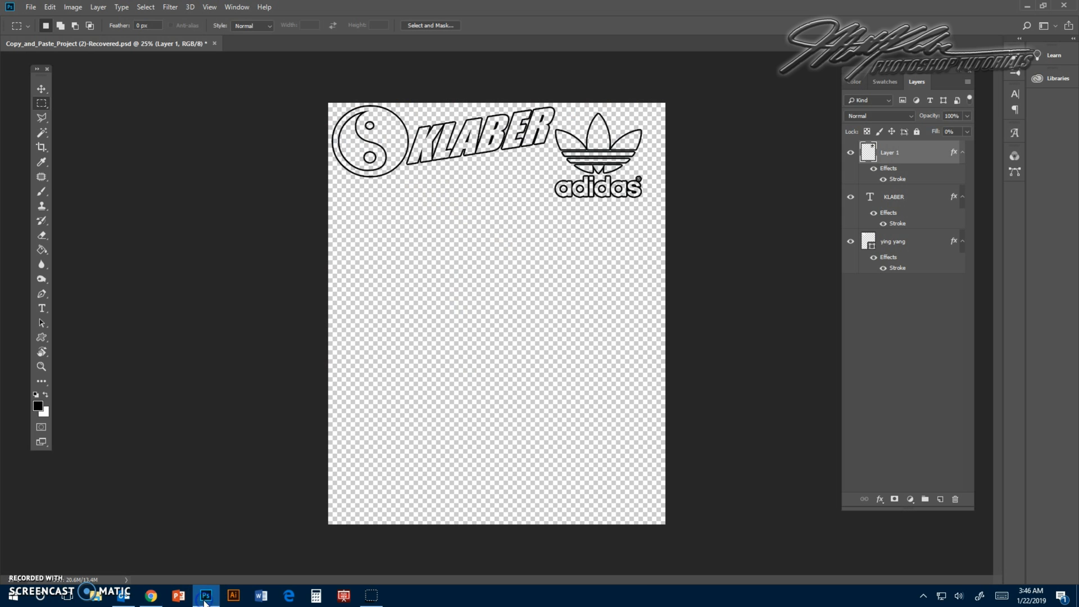
click(49, 7)
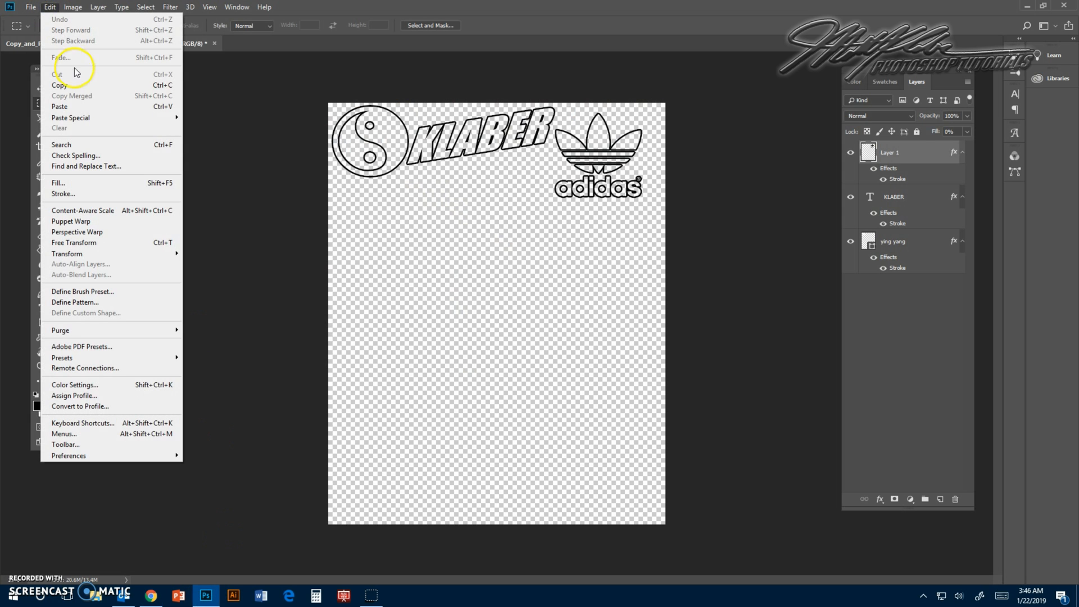
click(72, 106)
click(101, 115)
click(89, 112)
click(105, 109)
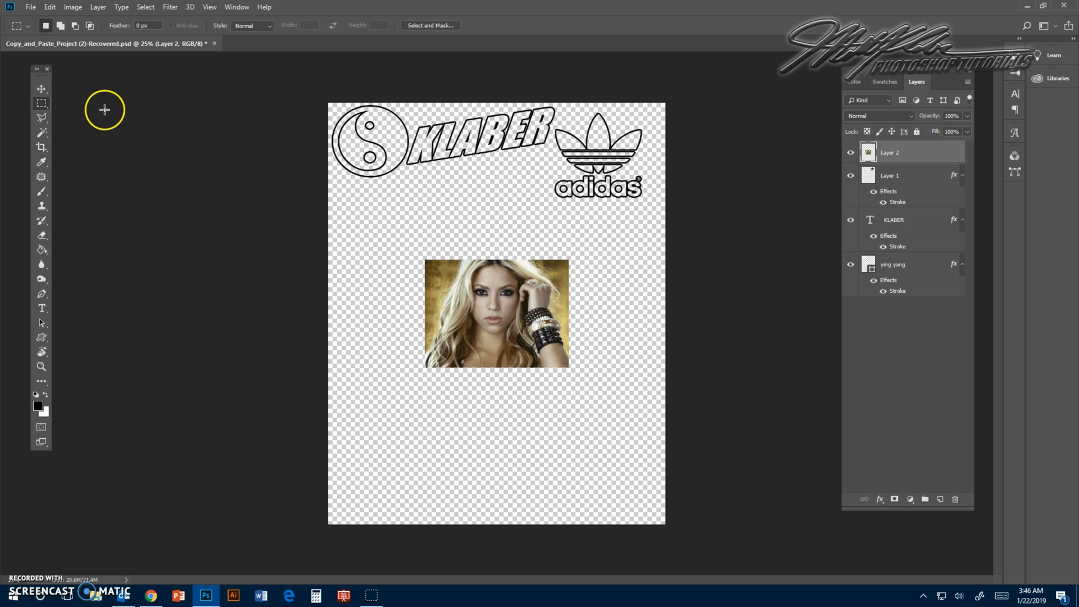
Step: Copy the layer style from the adidas logo layer
click(905, 175)
right_click(907, 174)
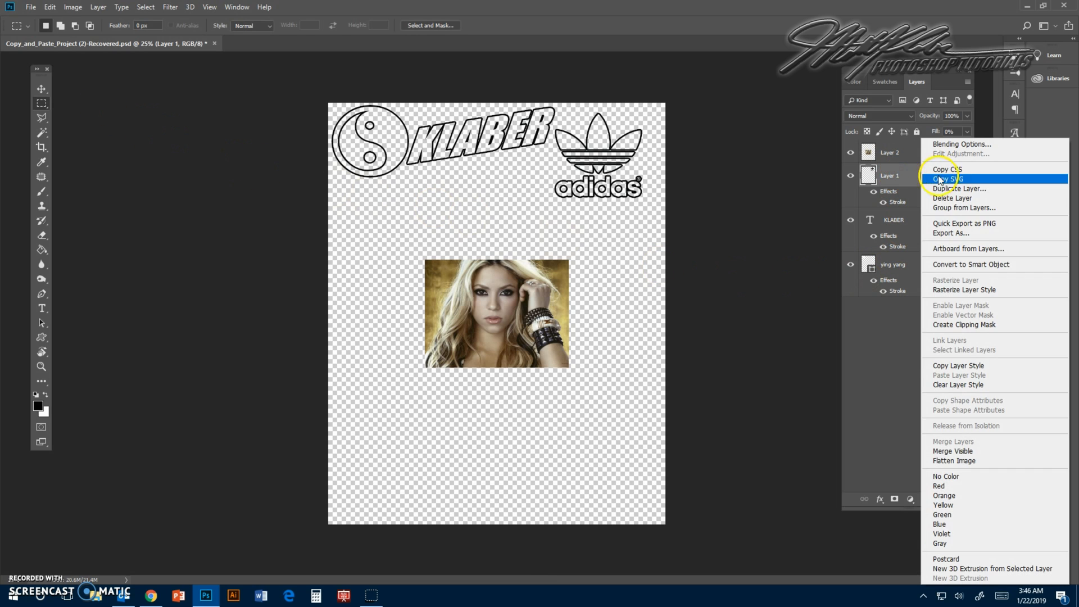
click(958, 365)
Step: Try pasting the copied layer style onto the unedited photo layer, and undo it
click(951, 149)
right_click(928, 157)
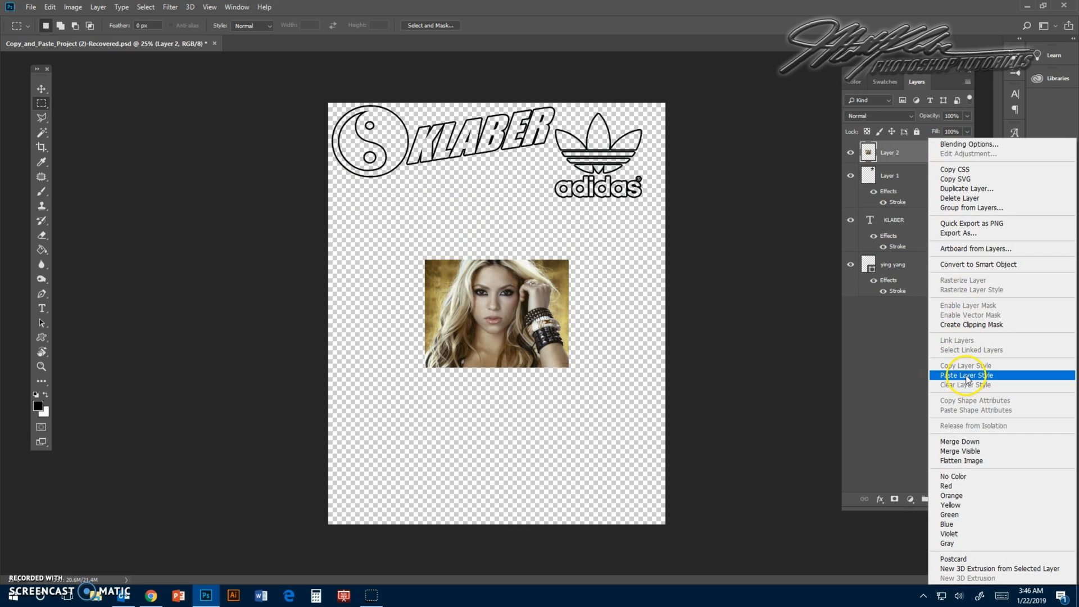
click(966, 375)
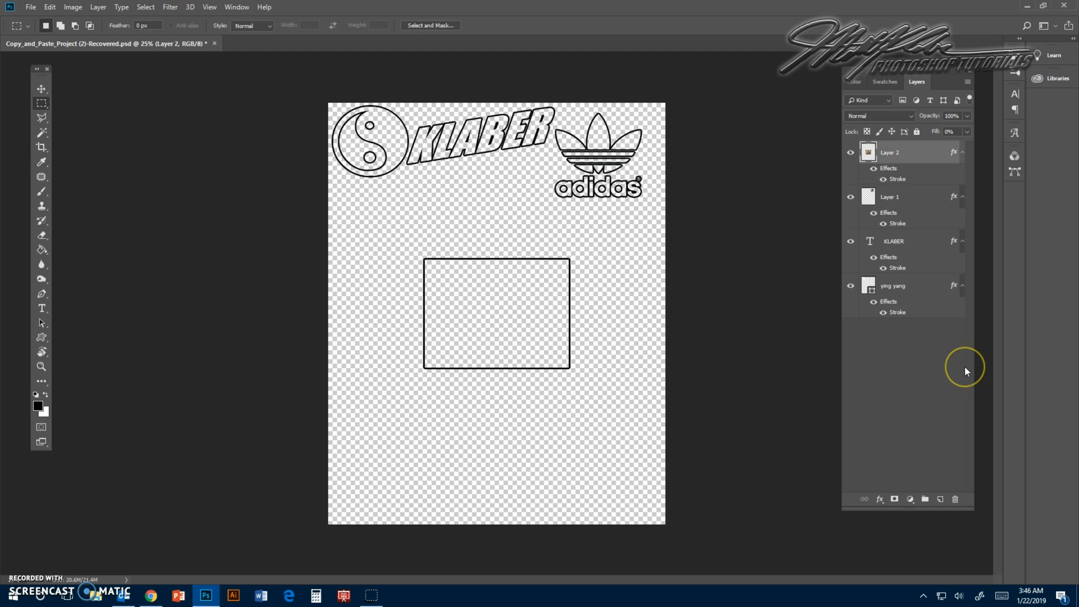
key(ctrl+z)
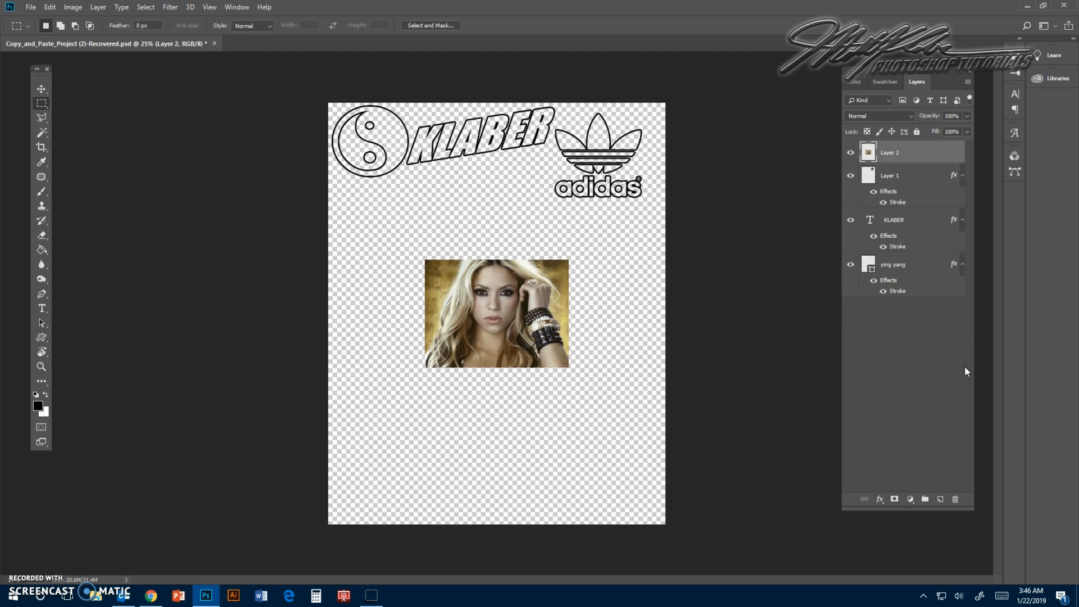
Step: Turn the photo pure black and white with a Threshold adjustment, lowering the threshold level slightly
click(73, 7)
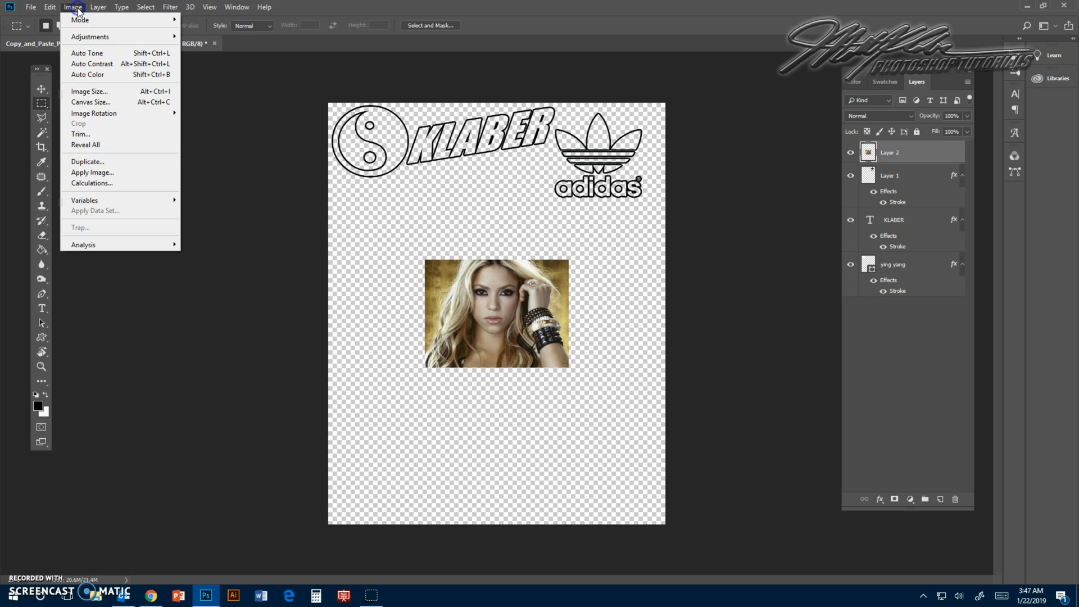
click(81, 37)
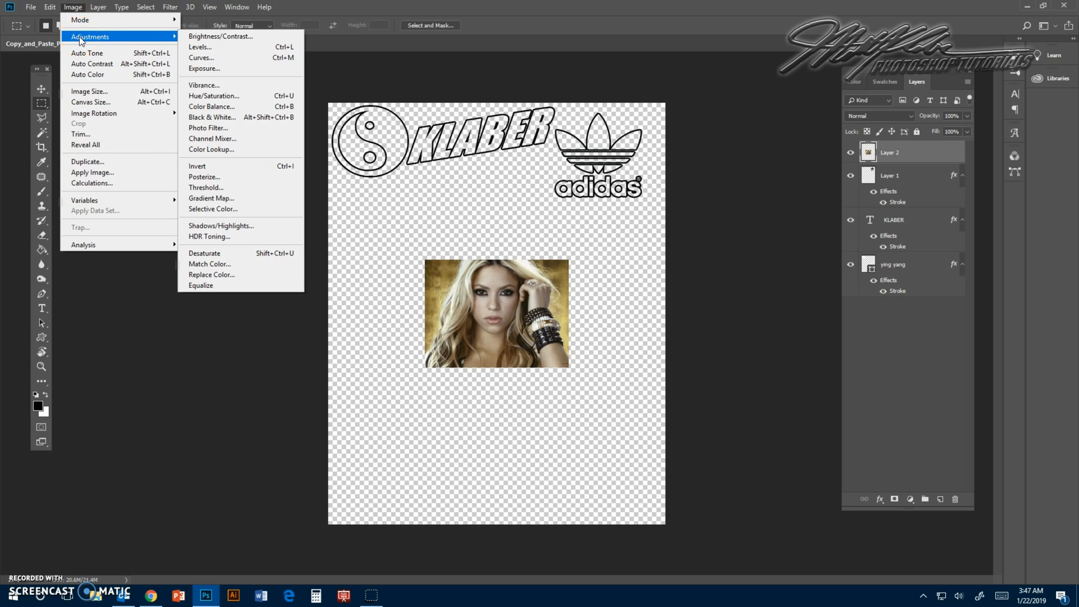
click(258, 187)
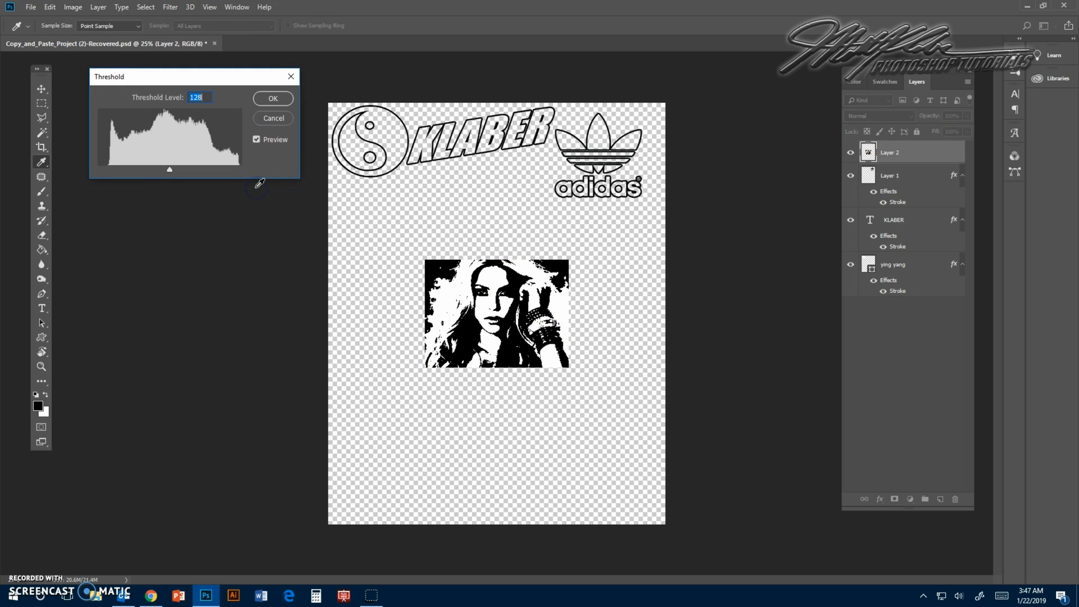
mouse_move(171, 171)
mouse_down()
mouse_move(150, 170)
mouse_move(164, 170)
mouse_up()
click(271, 105)
key(m)
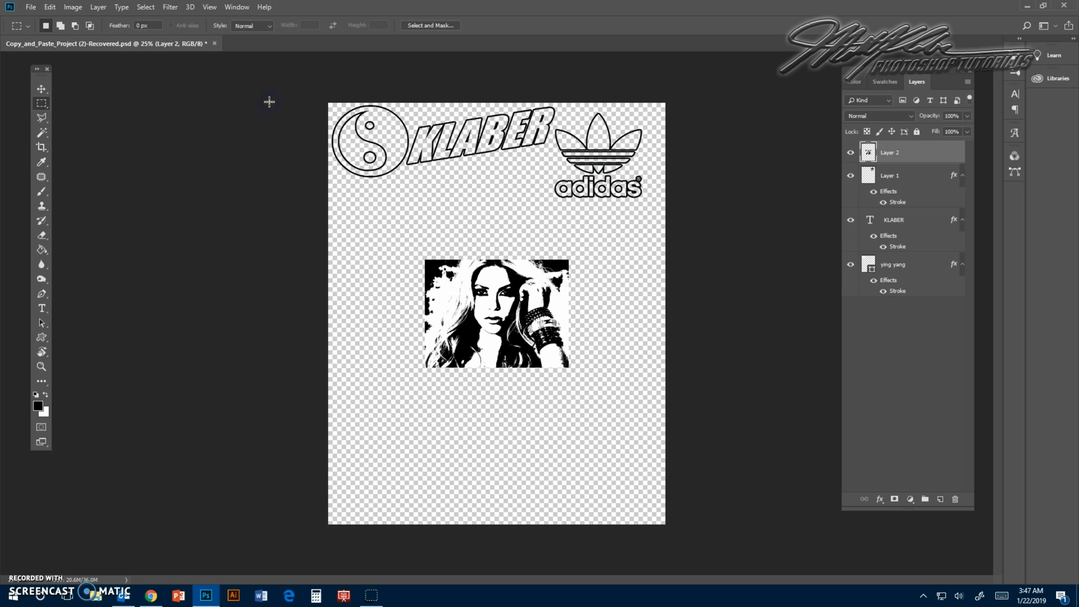
Step: Delete the photo's black areas with the Magic Wand, extending the selection to Similar areas, and deselect
click(510, 293)
click(42, 133)
click(460, 255)
click(433, 269)
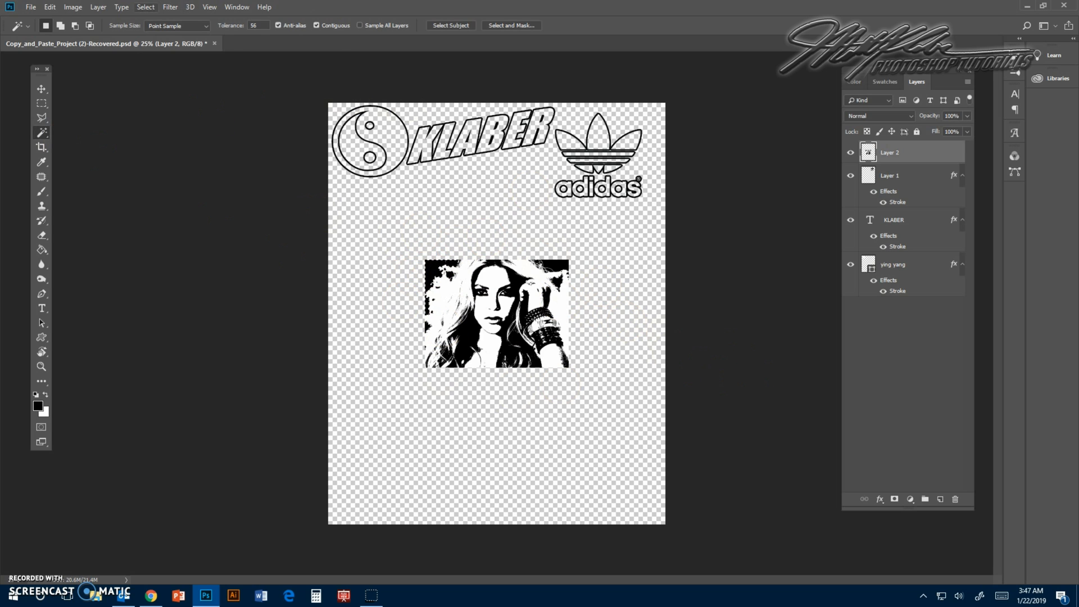
click(145, 6)
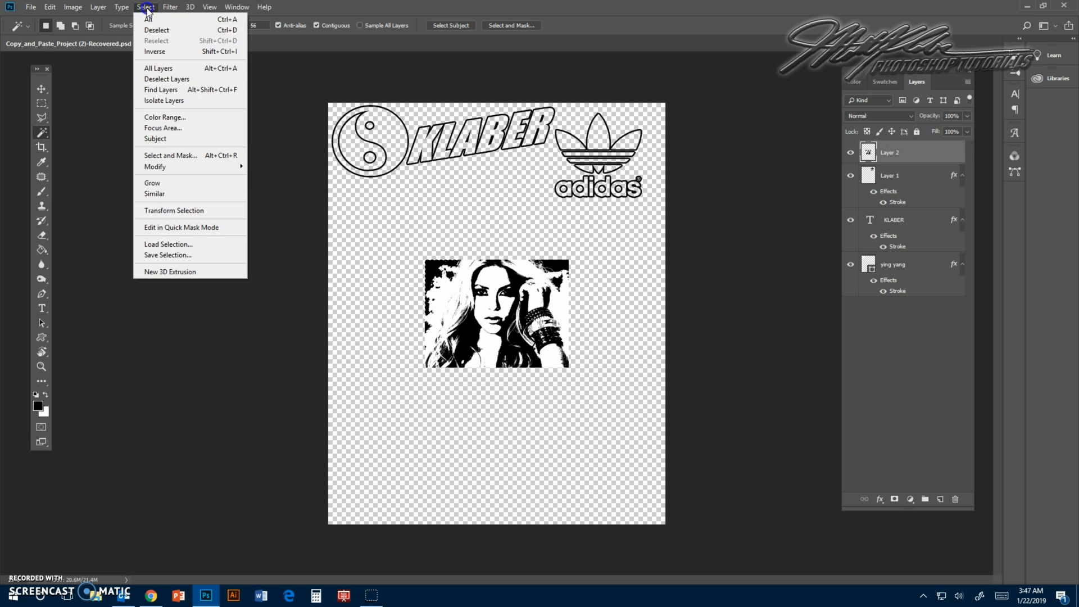
click(180, 192)
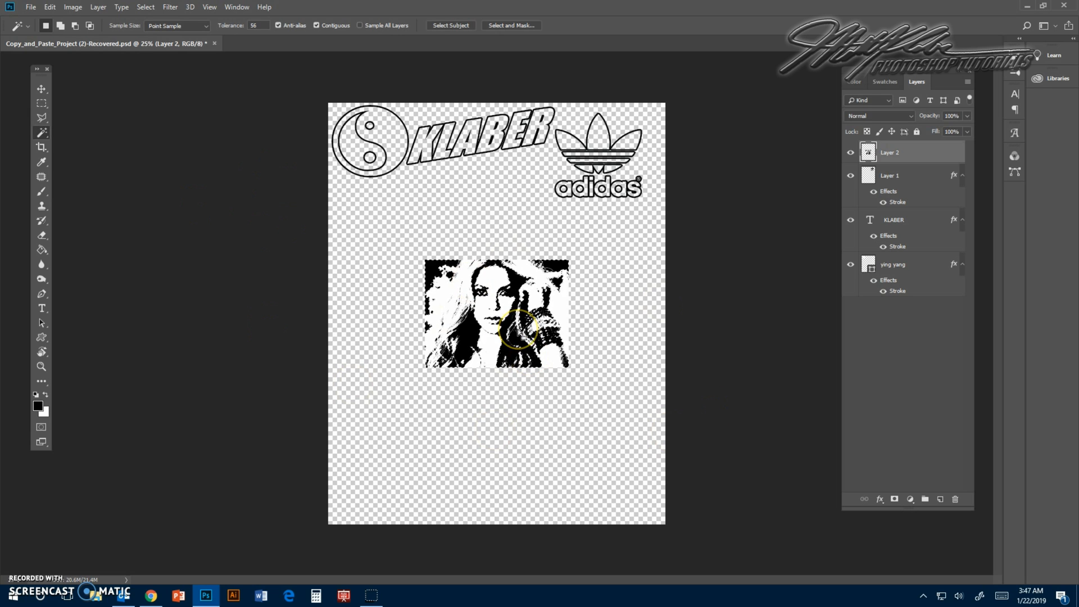
key(Delete)
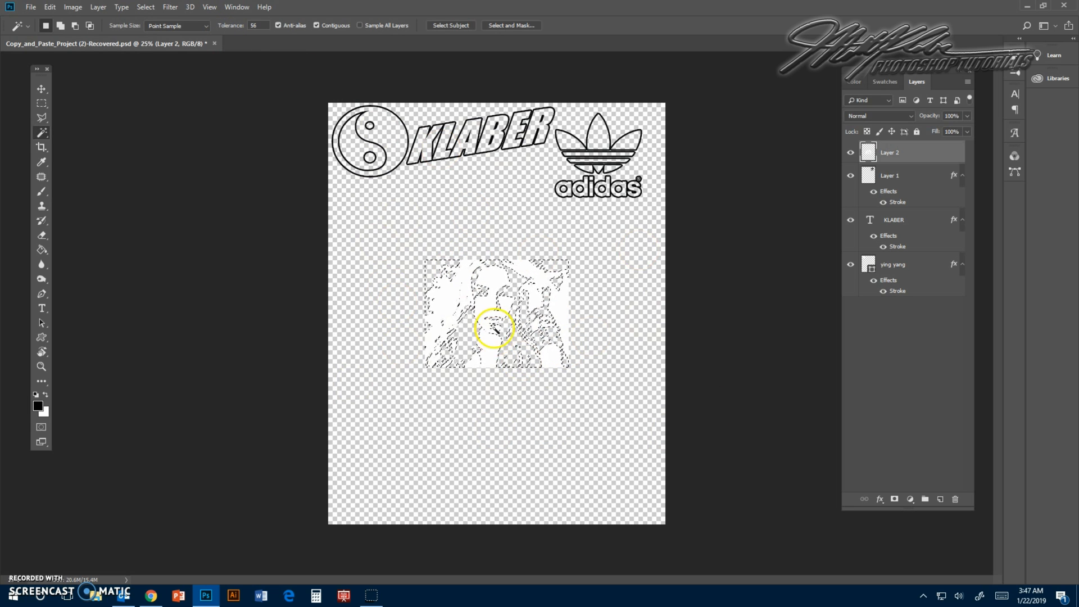
click(145, 7)
click(167, 34)
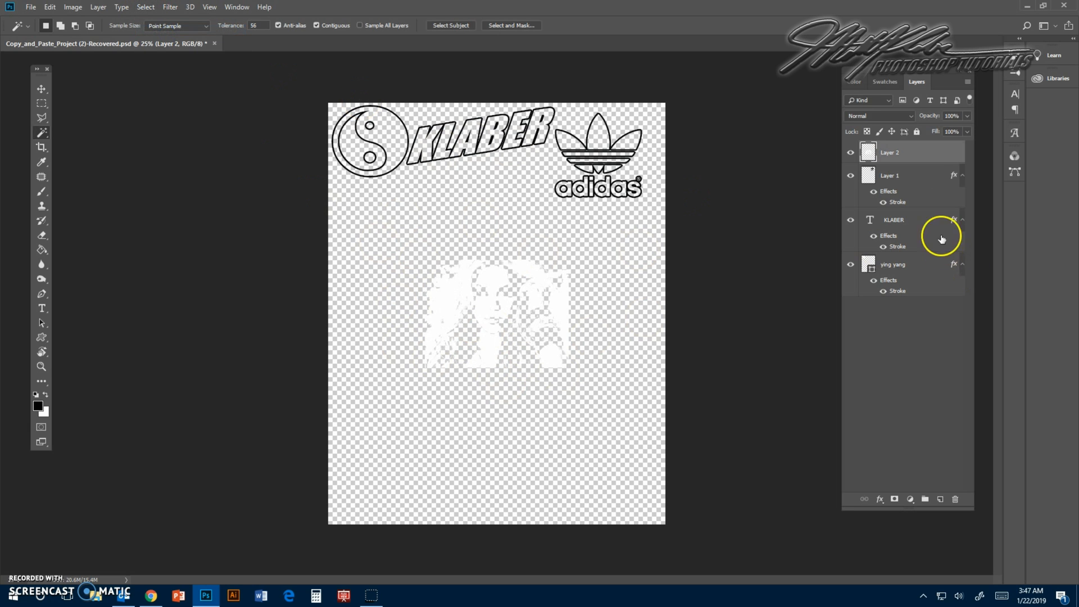
Step: Paste the copied layer style onto the white cut-out photo layer
right_click(914, 153)
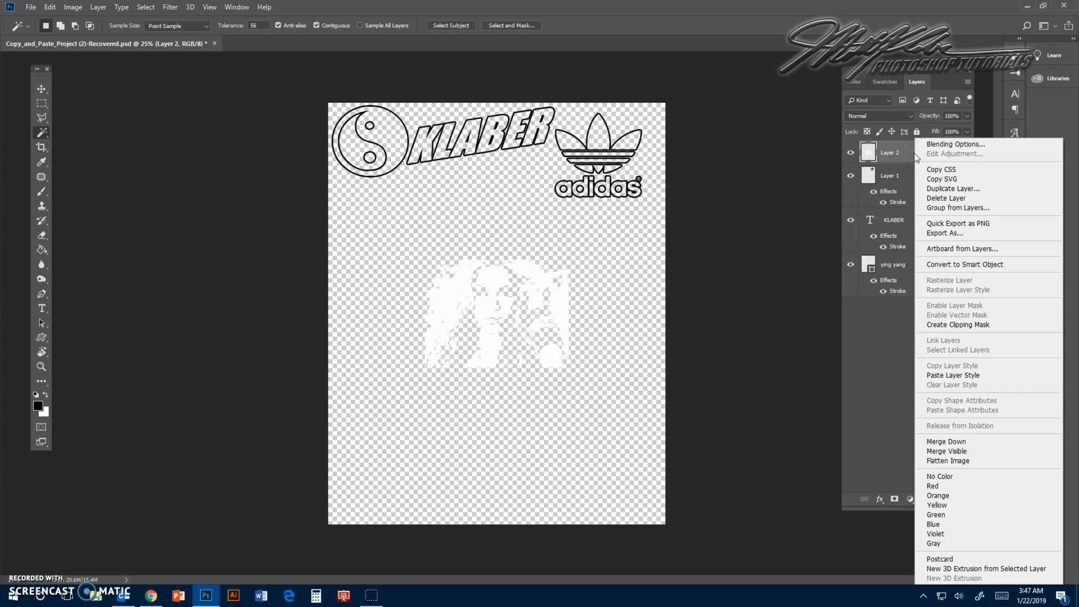
click(902, 154)
right_click(916, 154)
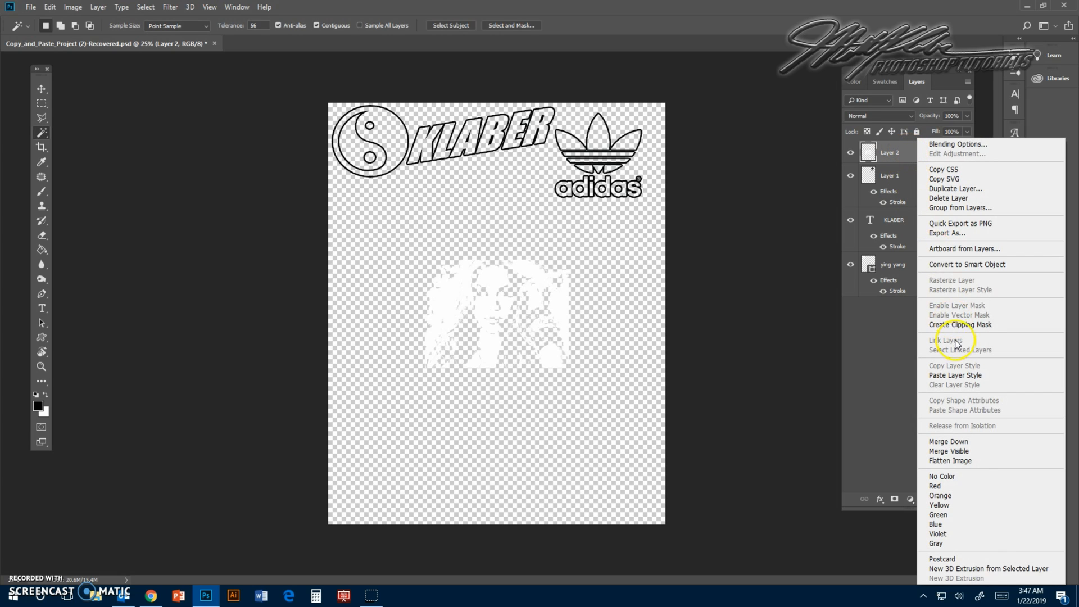
click(961, 375)
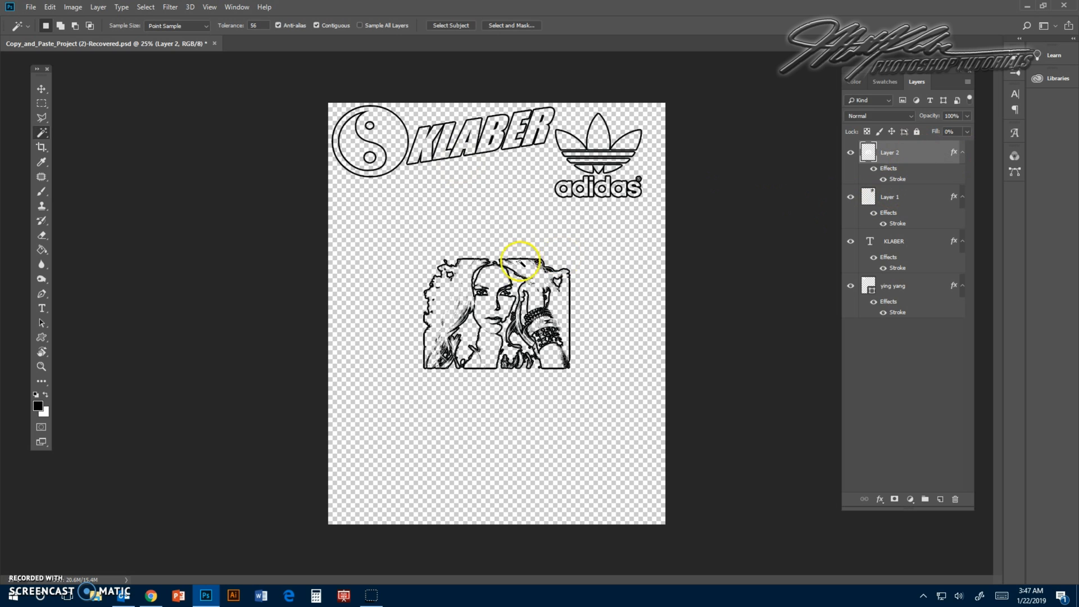
Step: Try a much thicker stroke on the photo layer, and set the stroke size back to 12 px
click(924, 157)
double_click(924, 159)
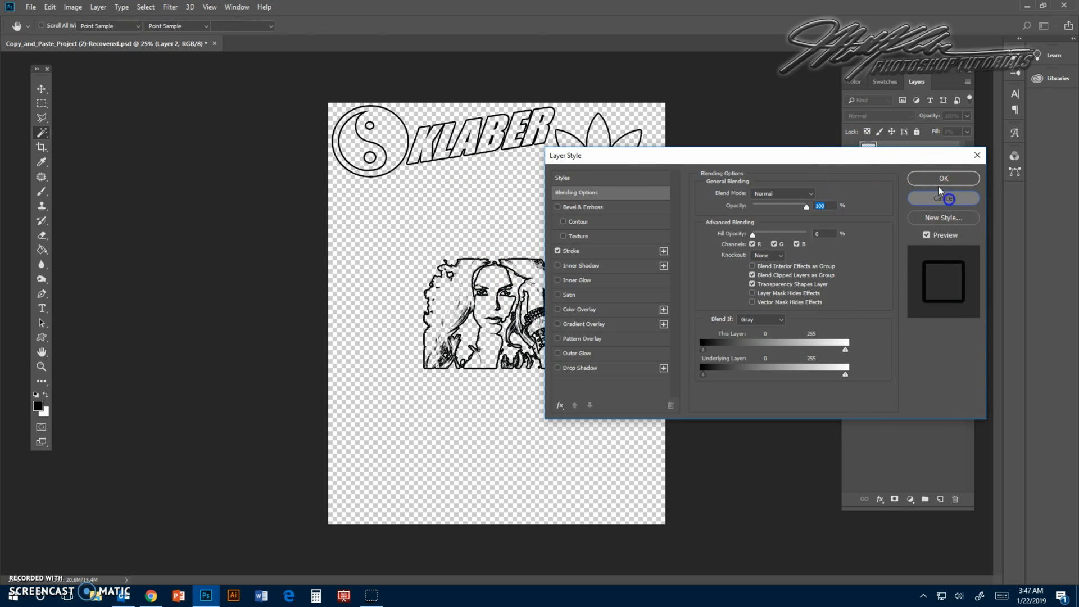
click(940, 178)
click(922, 155)
double_click(921, 154)
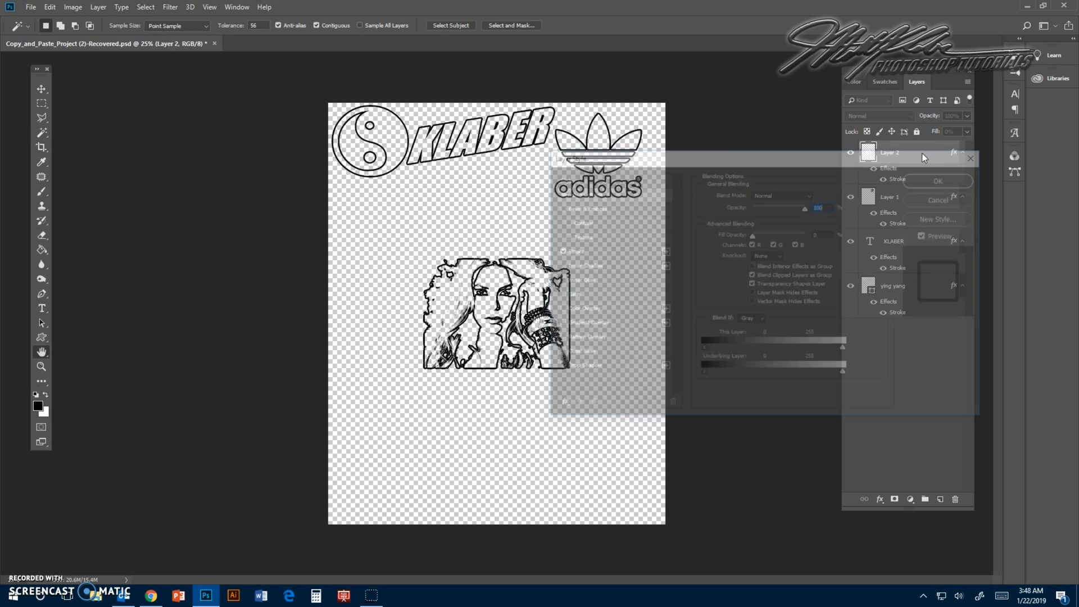
click(601, 251)
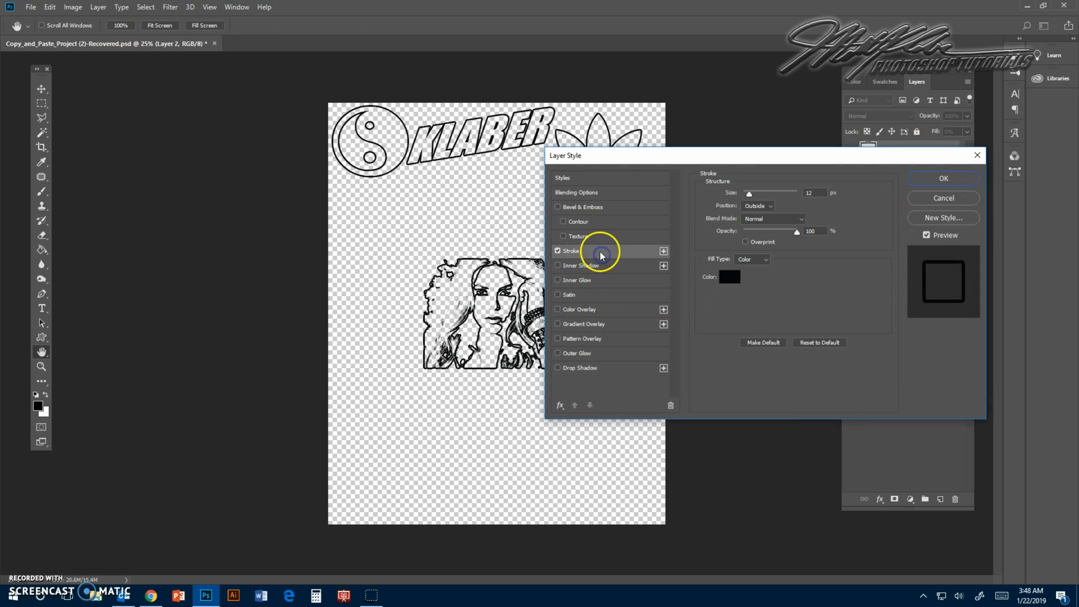
drag(749, 195, 780, 193)
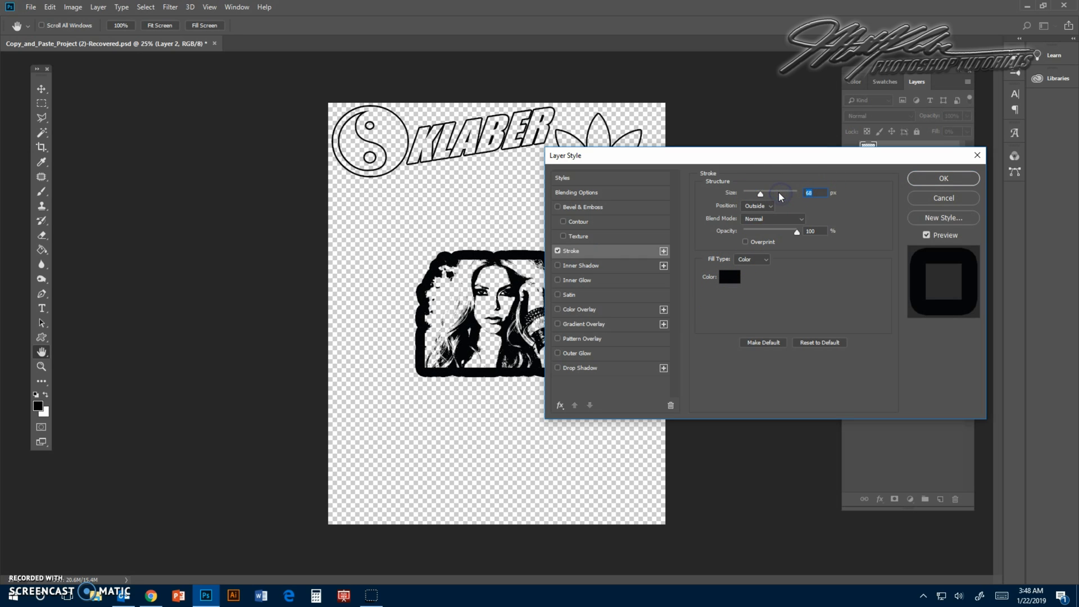
text(12)
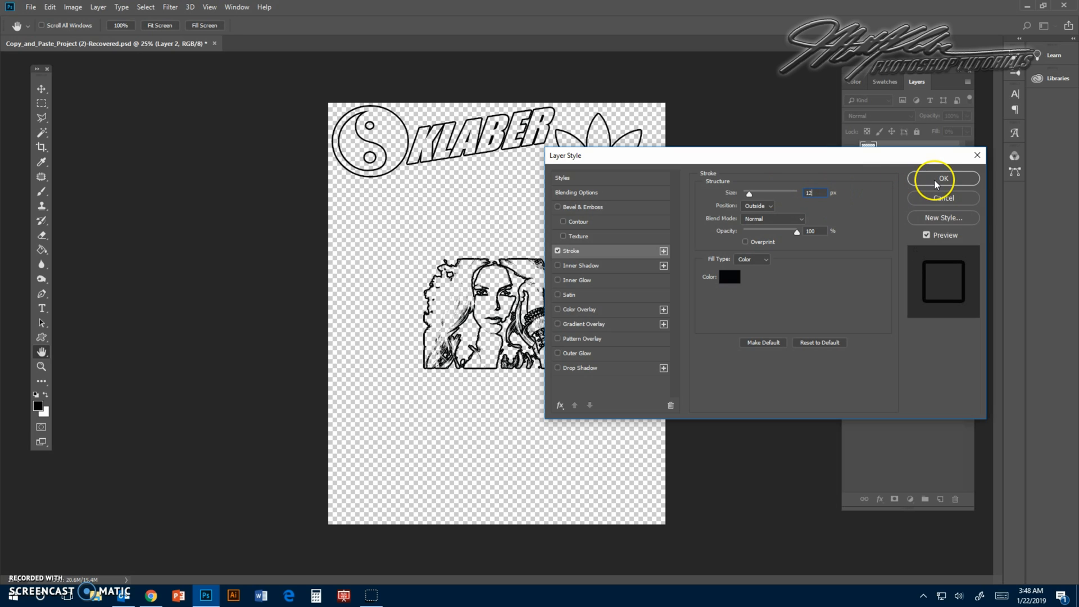
click(936, 183)
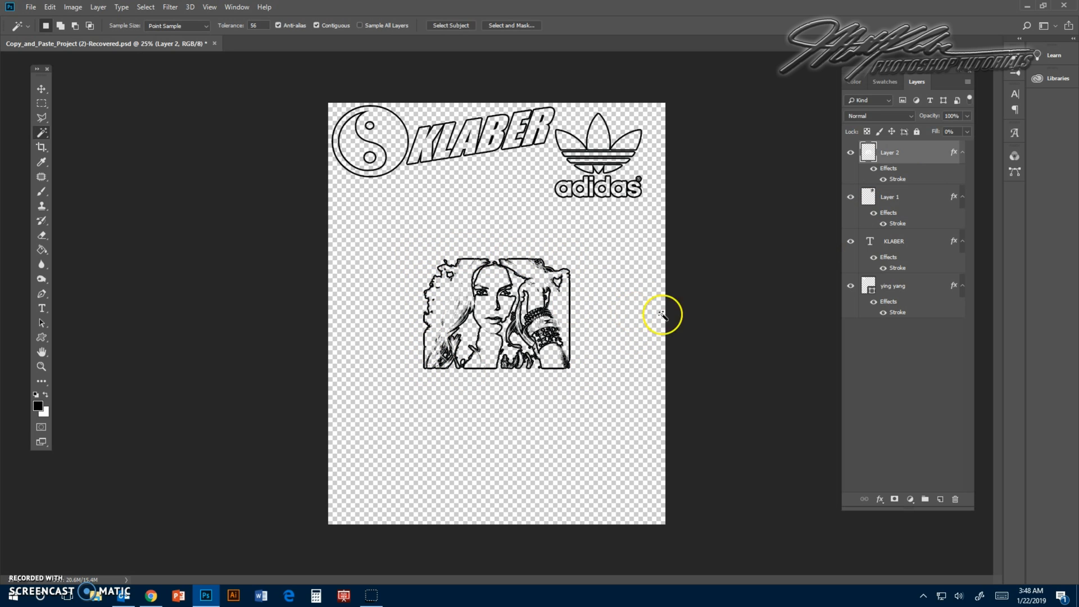
Step: Rename the photo layer "shakira" and the logo layer "adidas"
click(891, 153)
click(927, 153)
click(850, 198)
click(850, 197)
click(850, 198)
click(850, 198)
double_click(889, 198)
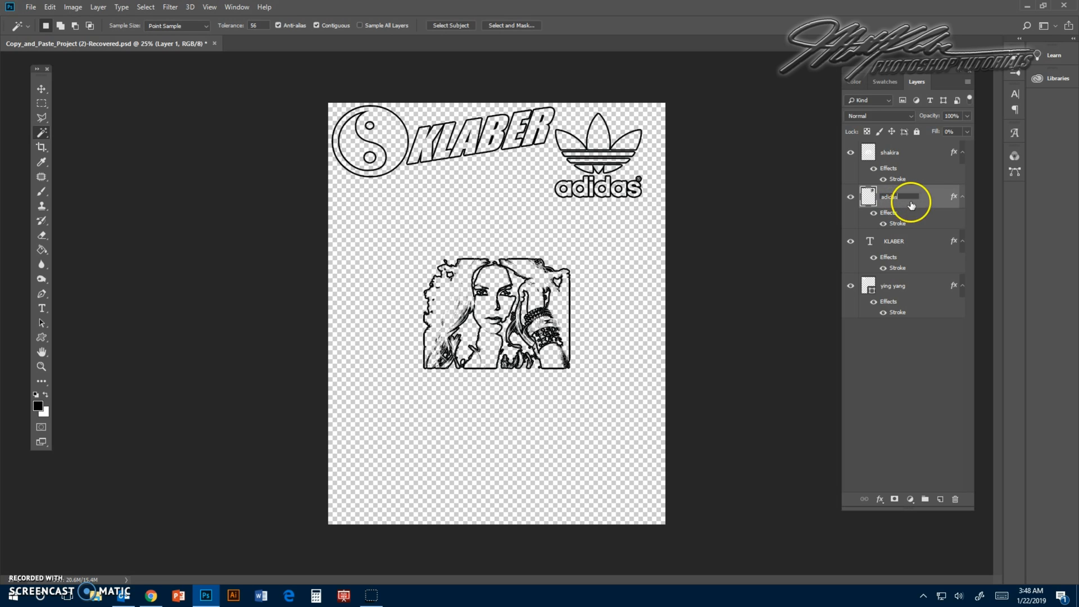
Step: Scale the shakira photo layer to about 76%, rotate it about 10 degrees, and move it up beneath the lettering beside the yin-yang
click(912, 153)
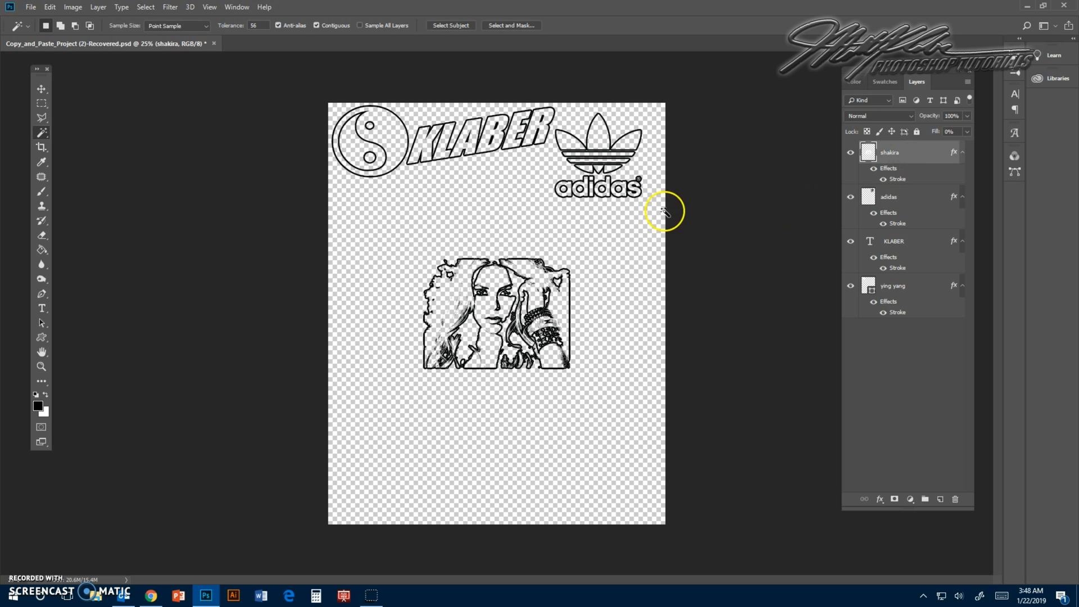
click(50, 8)
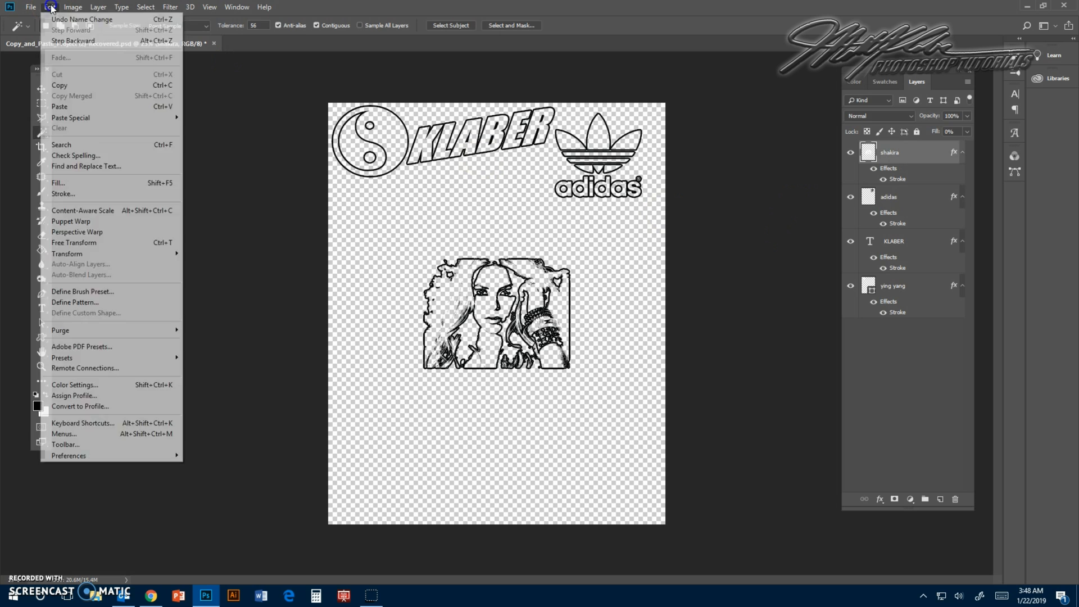
click(81, 245)
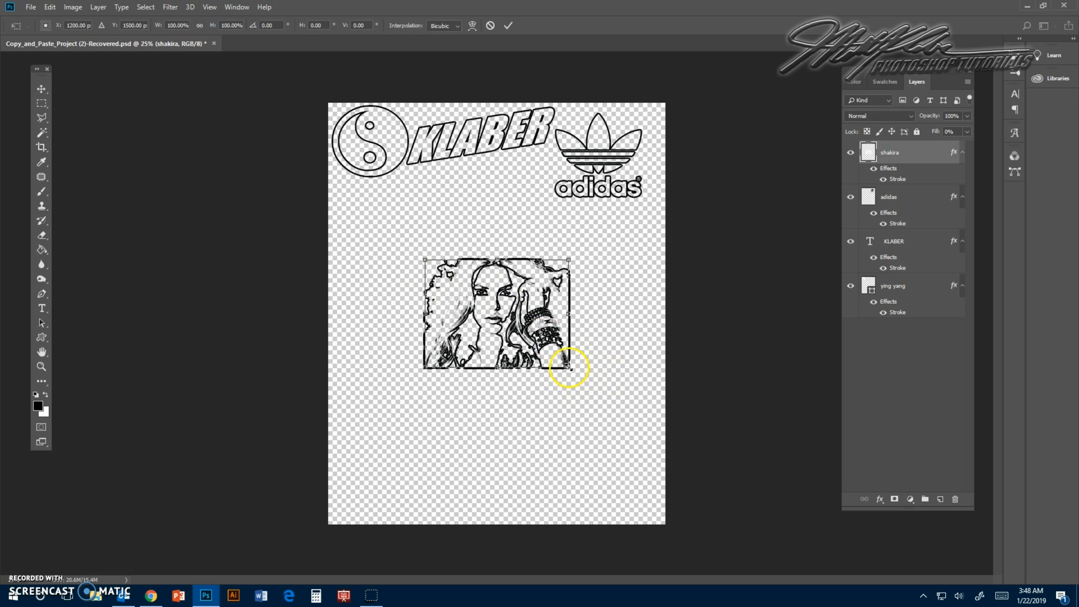
drag(568, 367, 533, 342)
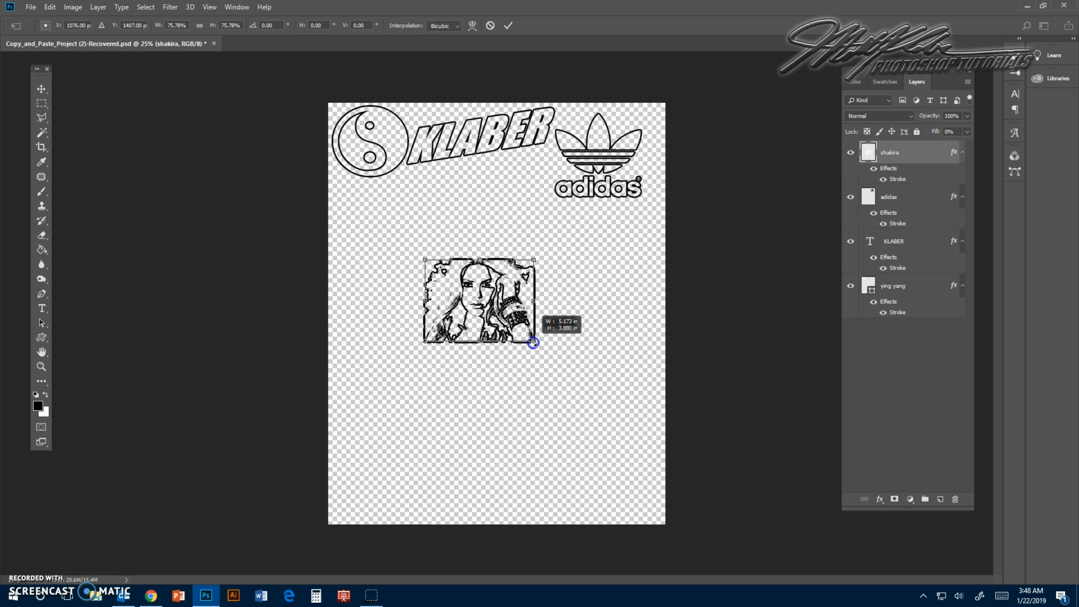
drag(545, 256, 551, 267)
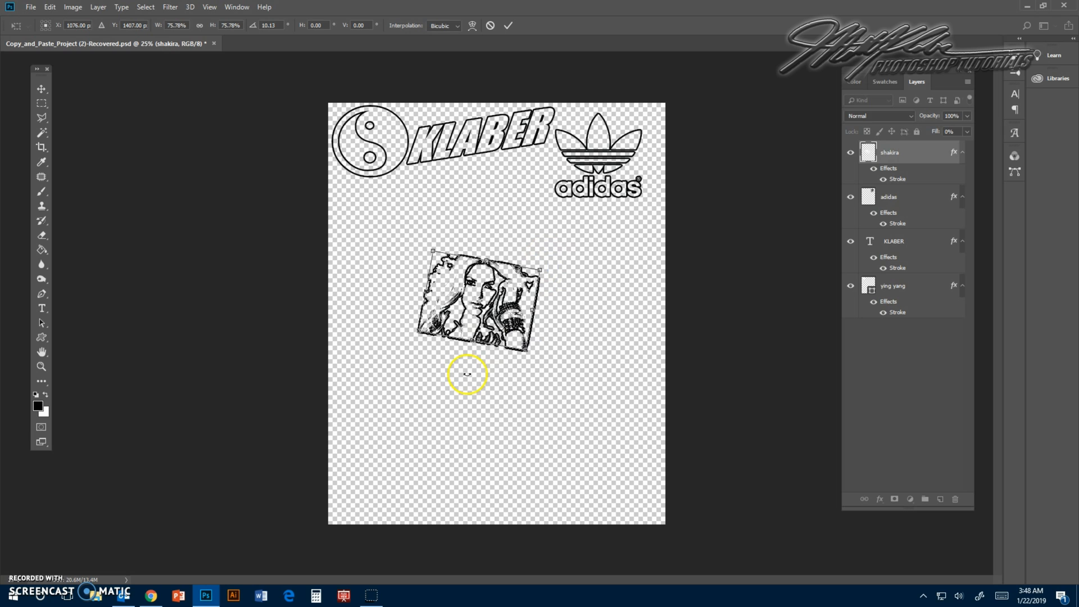
drag(506, 334, 521, 233)
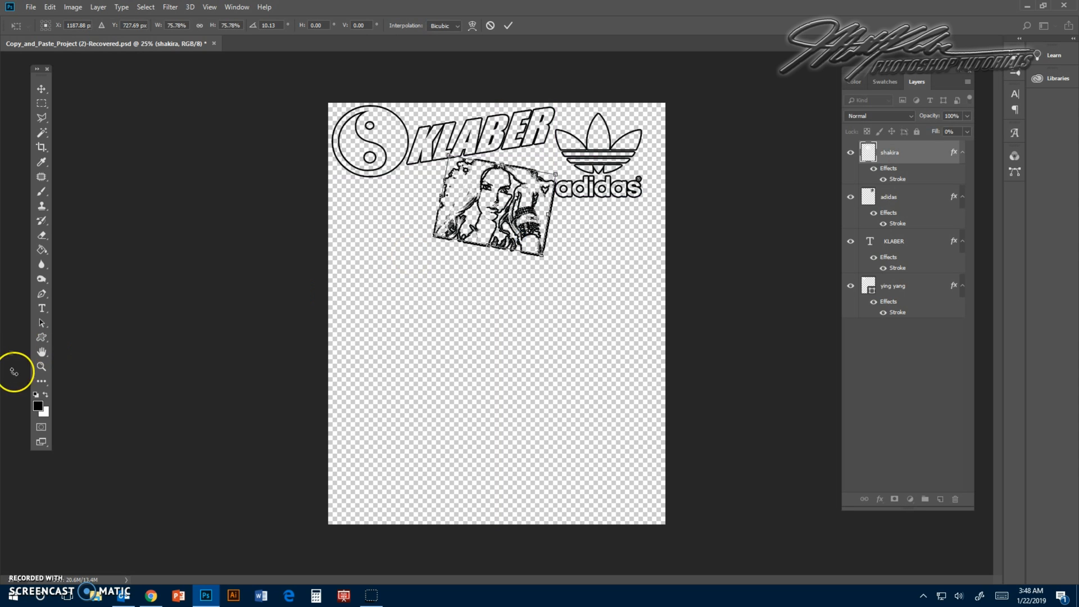
Step: Adjust the position of the shakira photo so that it sits close beneath the slanted lettering
click(40, 366)
click(490, 221)
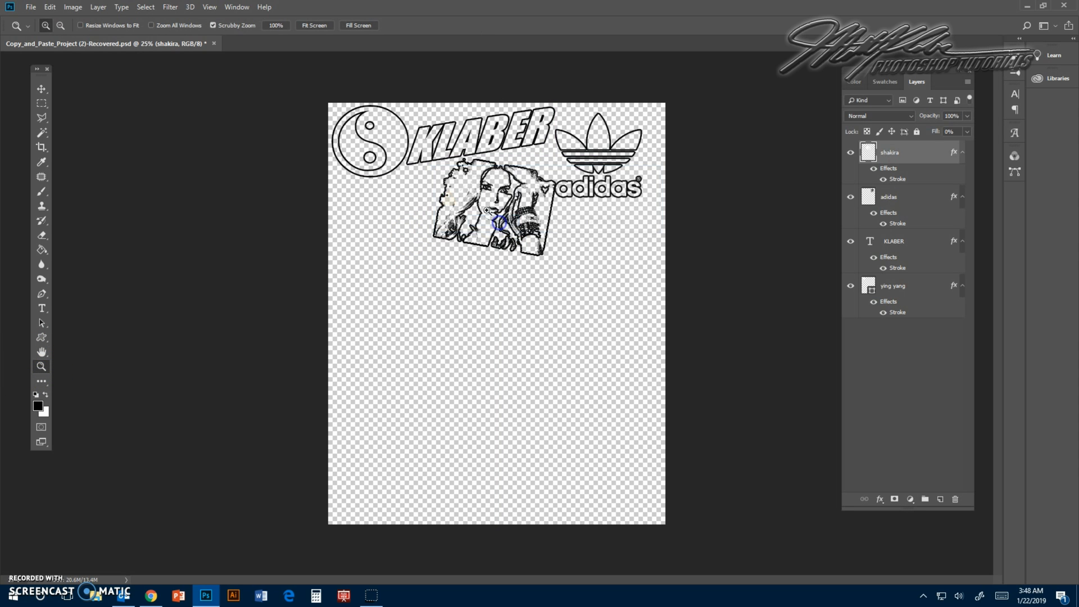
drag(455, 151, 525, 250)
click(42, 89)
drag(573, 225, 565, 214)
click(211, 6)
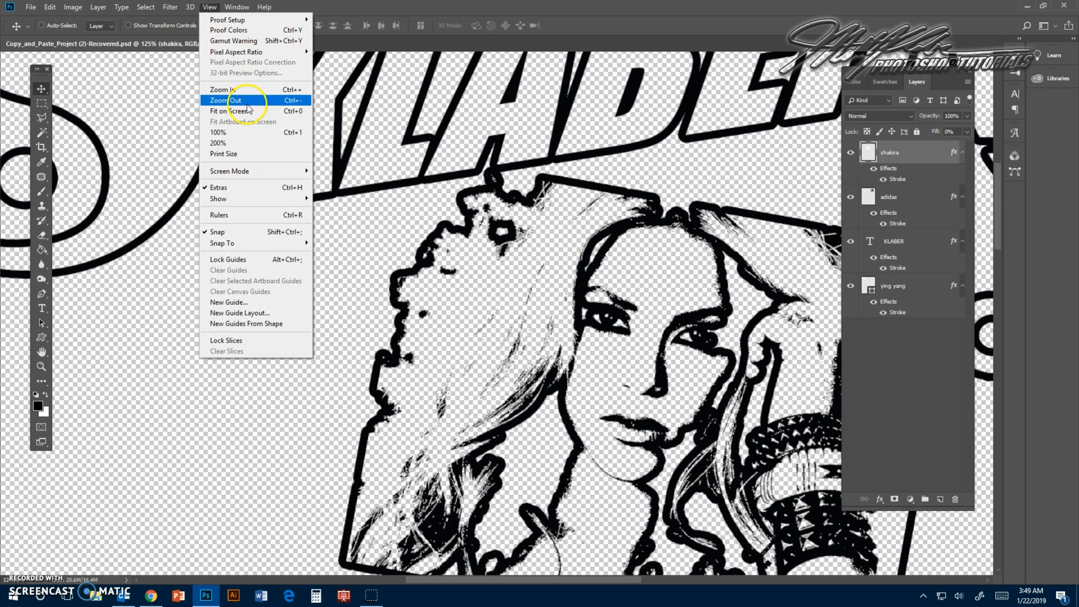
click(247, 112)
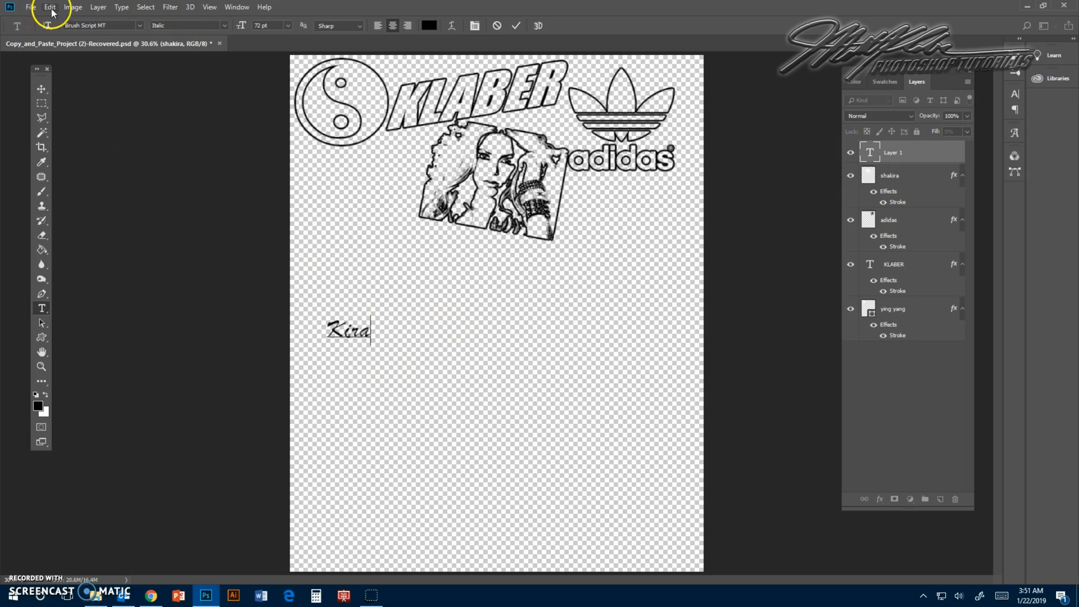
Step: Move the Jesus picture up between the names below the Reds and Boise State logos, and paste the copied image
drag(353, 269, 355, 255)
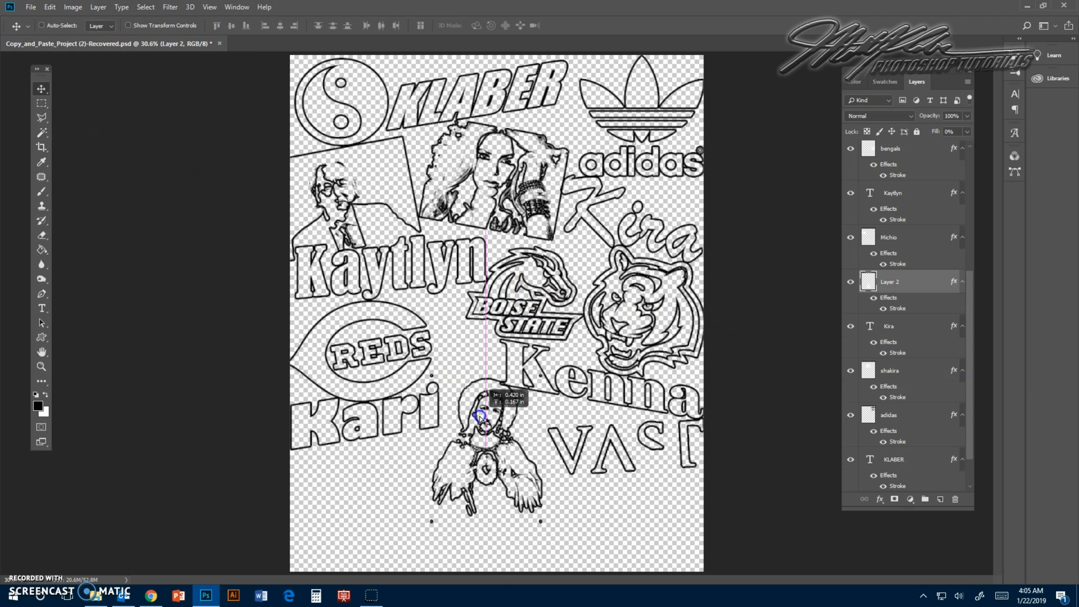
drag(481, 417, 465, 403)
key(e)
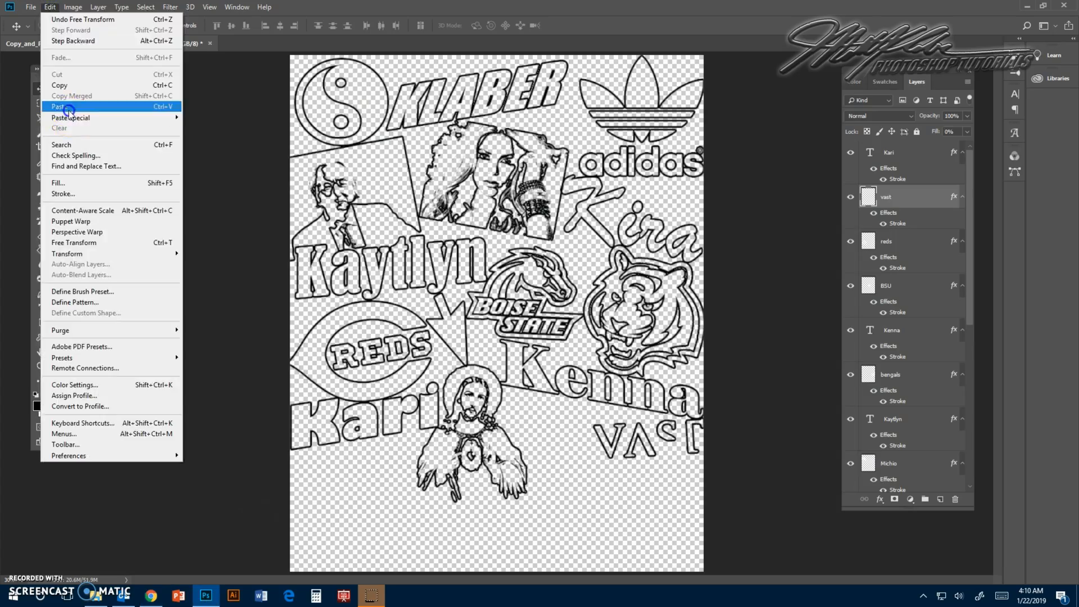
click(69, 107)
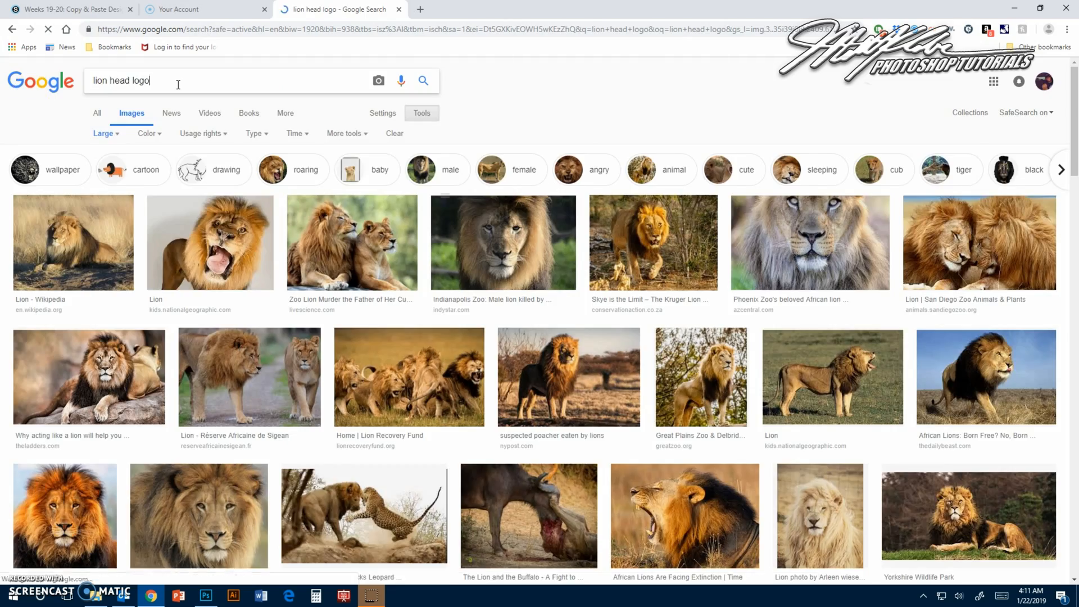
Step: Open the round lion head COMPANY logo from the image results, and apply Threshold at level 128 to the pasted copy
scroll(1020, 407, down, 5)
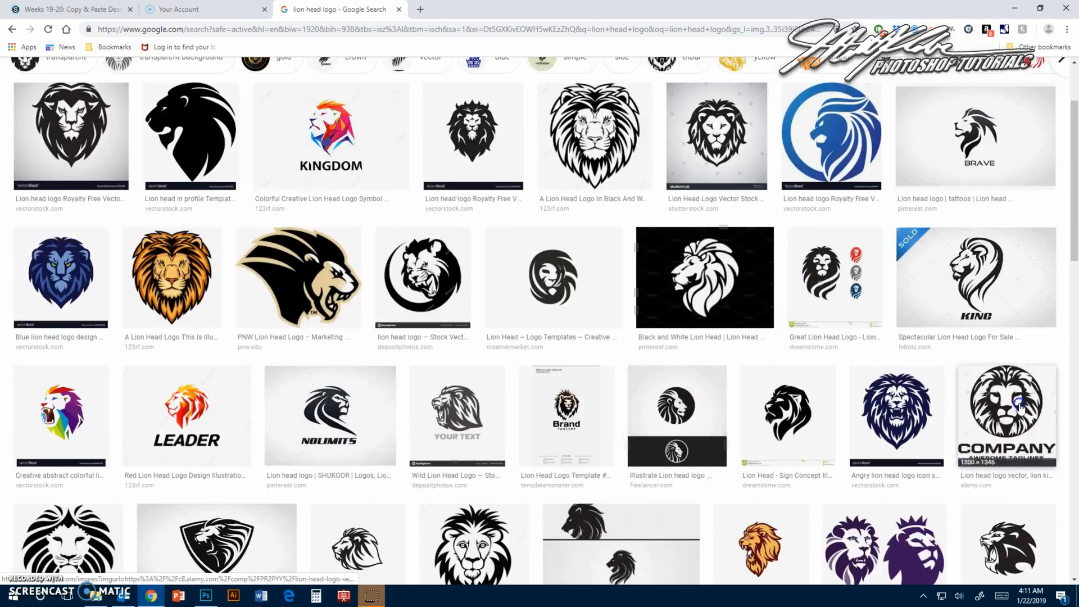
click(1019, 407)
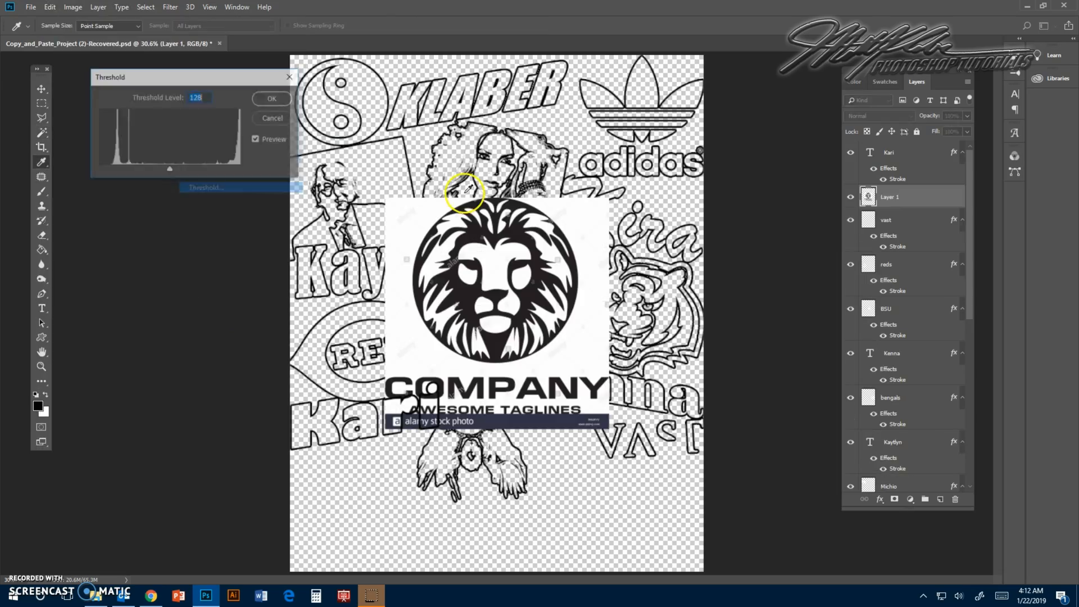
key(Return)
Step: Delete everything outside the selection around the lion head, and select its white background with the Magic Wand, extended to Similar areas
click(146, 7)
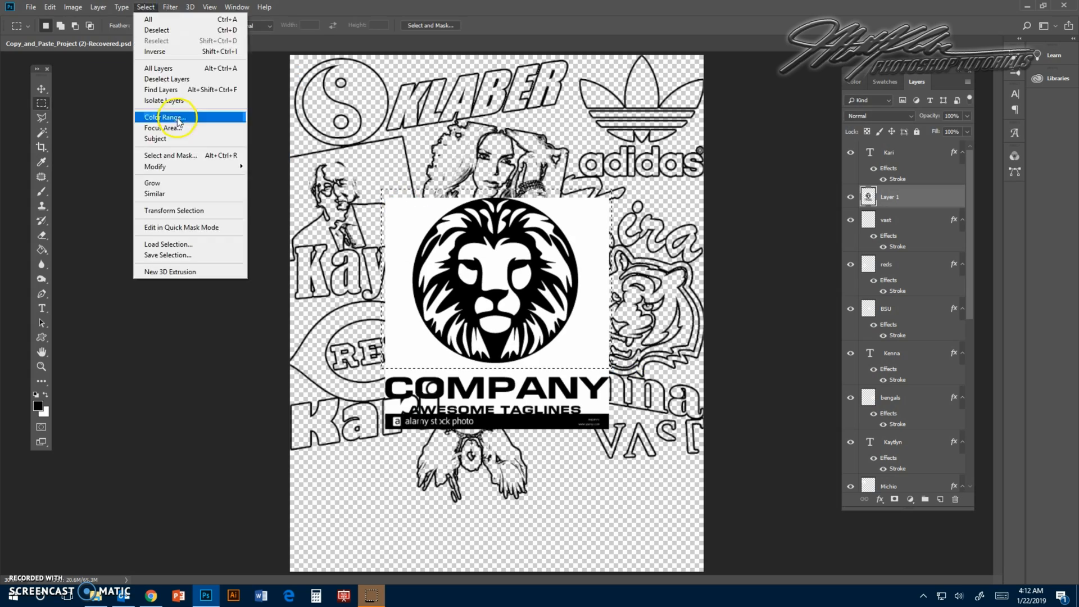
click(155, 51)
key(Delete)
click(396, 244)
click(166, 194)
Step: Scale down the lion head and place it between the Jesus picture and the VAST logo
click(50, 7)
click(106, 243)
drag(546, 203, 632, 401)
drag(656, 558, 565, 444)
key(Return)
Step: Add a first name as text in the page's lower right corner, change its font, tilt it, and apply the copied outline style
click(42, 308)
click(513, 546)
text(Benny)
drag(476, 536, 646, 508)
click(123, 26)
click(234, 348)
key(ctrl+t)
right_click(899, 197)
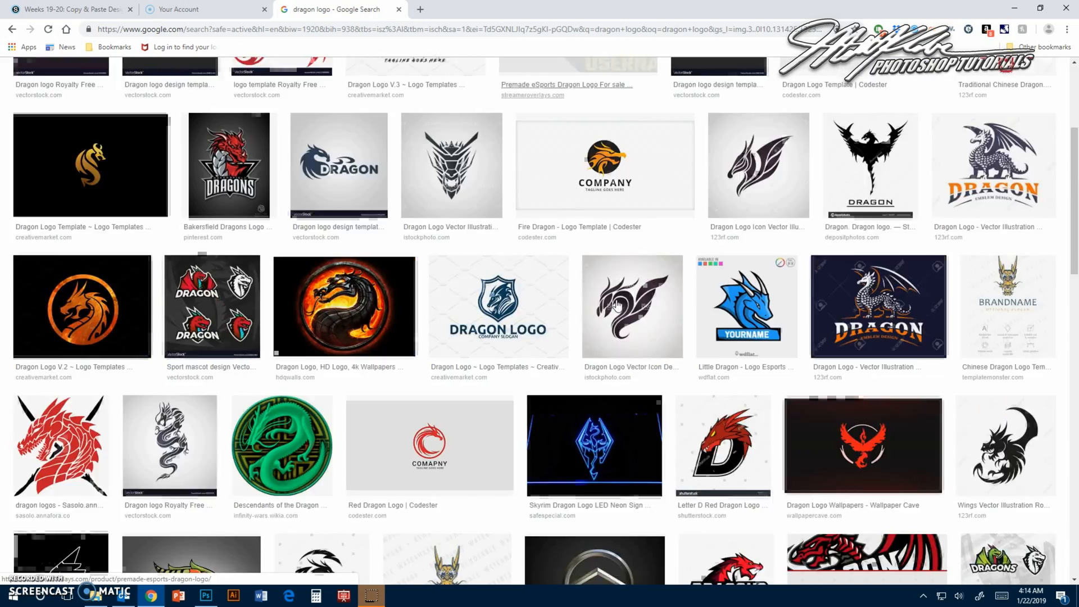
Step: Open the round red dragon logo from the image results, and apply Threshold at level 54 to the pasted copy
scroll(616, 305, down, 5)
scroll(616, 305, up, 15)
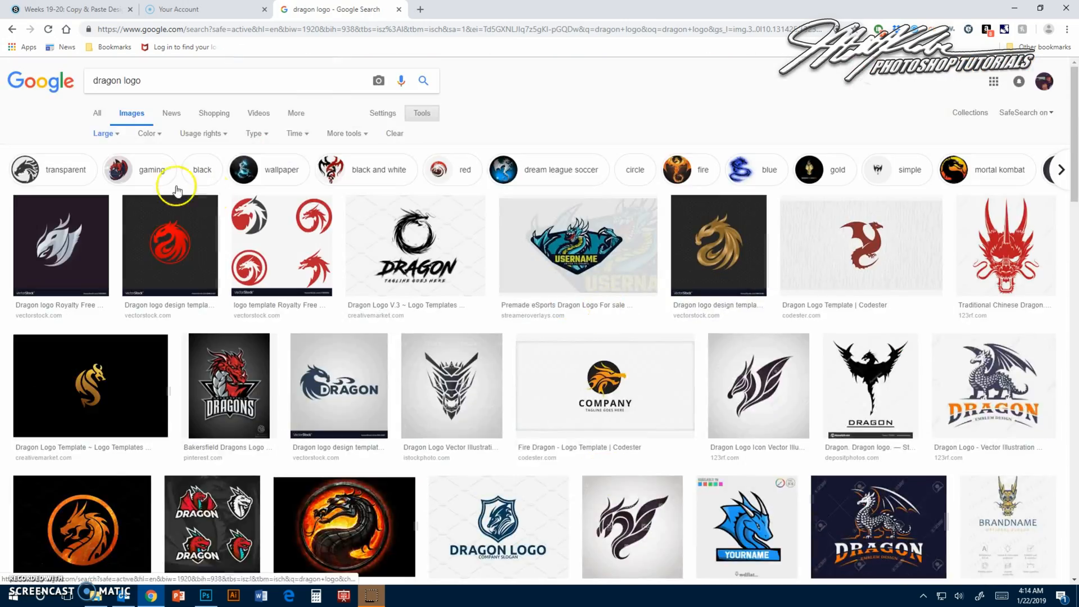
click(168, 236)
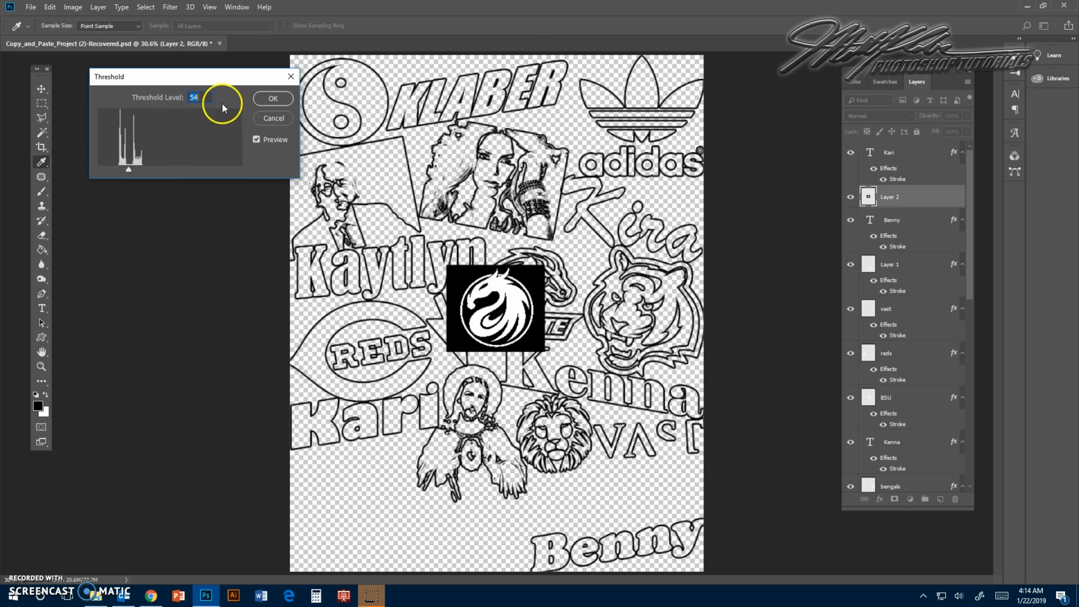
key(Return)
Step: Reduce the dragon logo to its outlined shape and move it to the page's lower left corner
click(146, 7)
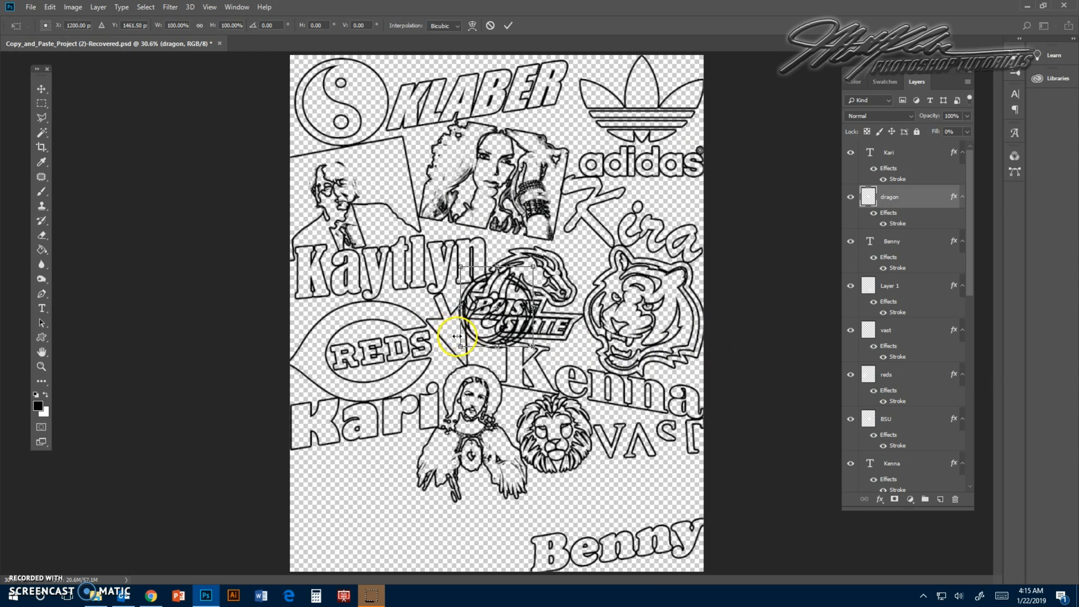
mouse_move(457, 337)
mouse_down()
mouse_move(331, 502)
mouse_move(348, 508)
mouse_up()
Step: Add a first name as enlarged text beside the dragon logo, and move the tilted name up beneath the lion head and VAST logo
click(40, 307)
click(408, 523)
text(Jace)
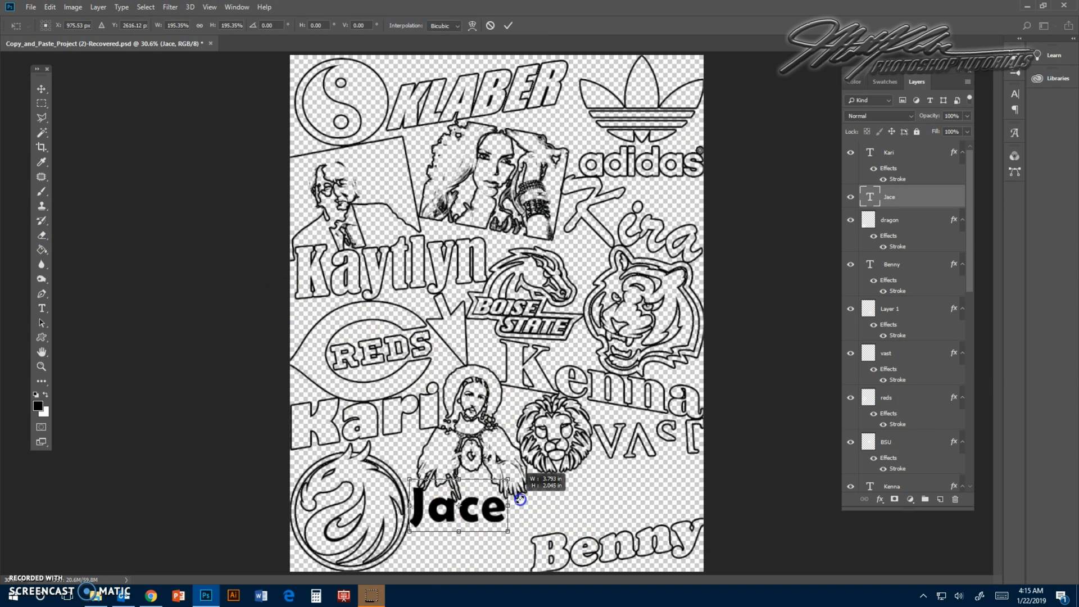
click(906, 291)
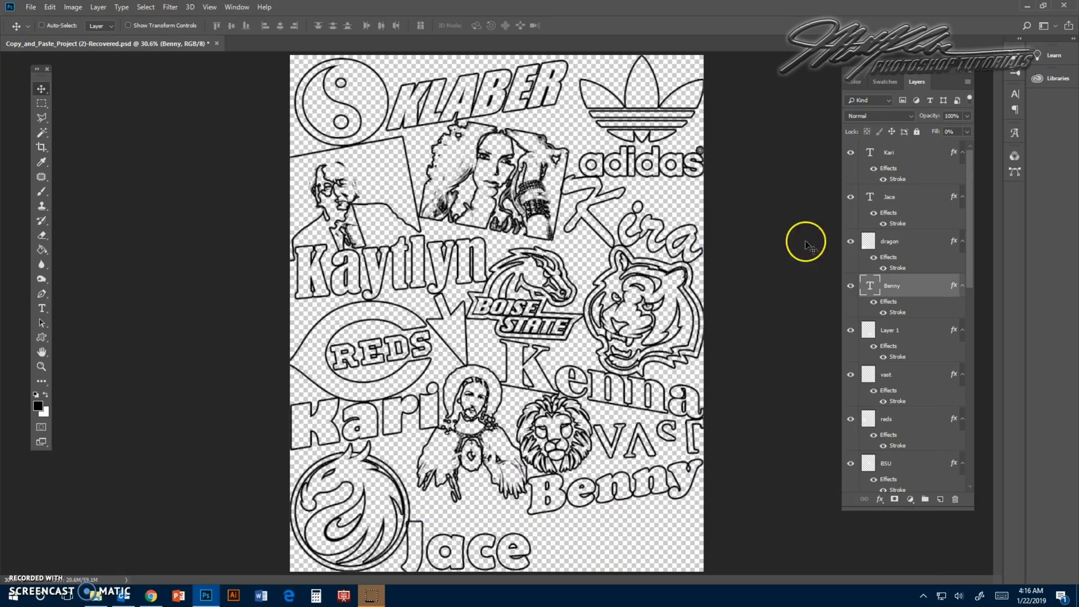
Step: Switch to Chrome and copy the retro comic Incredible Hulk logo from the image results
click(151, 594)
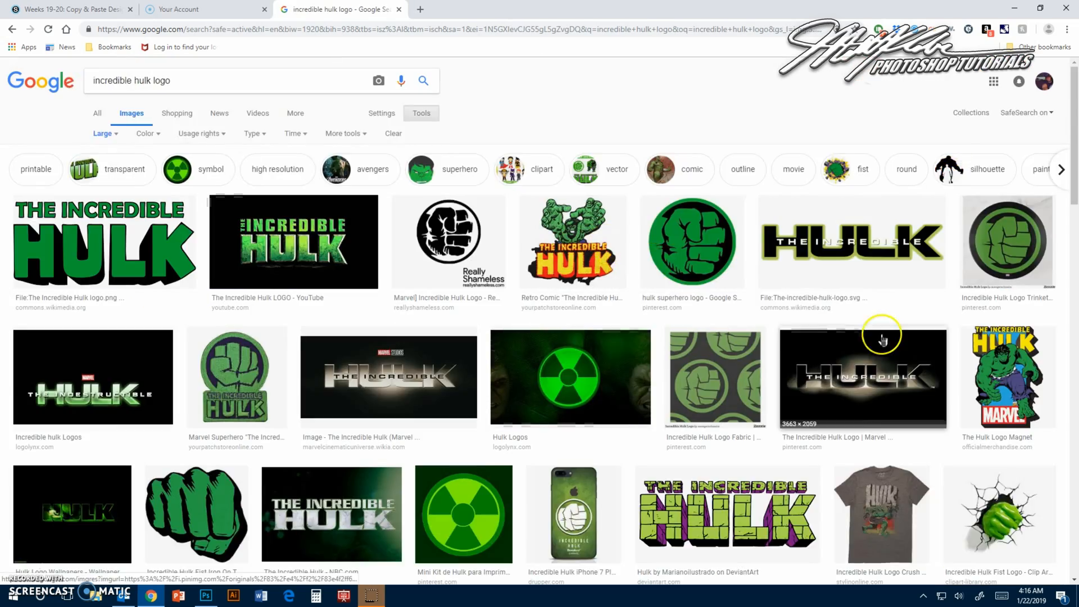
scroll(875, 342, down, 5)
click(875, 343)
right_click(352, 323)
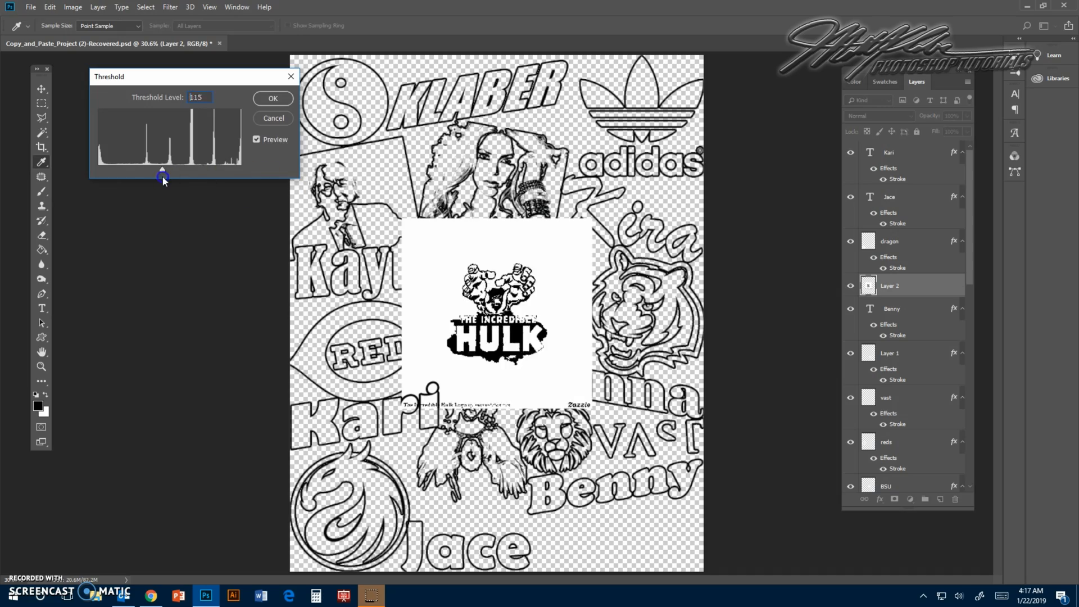
Step: Apply Threshold to the pasted Hulk logo, and delete everything outside the rectangular selection around it
click(286, 105)
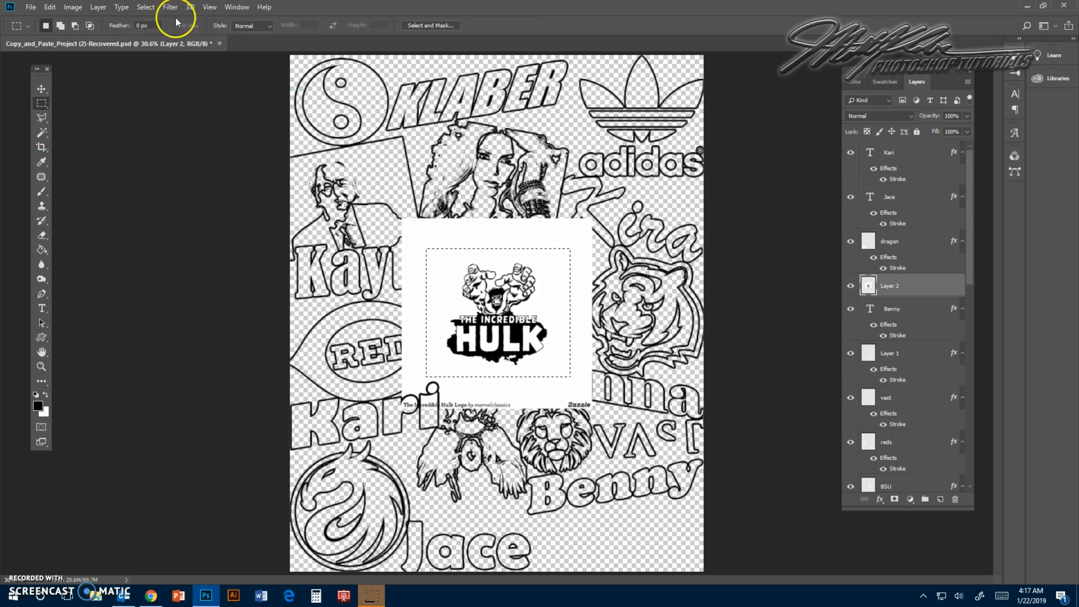
click(145, 7)
click(154, 50)
key(Delete)
Step: Delete the Hulk logo's white background with the Magic Wand, and place the outlined logo in the page's lower right corner
click(41, 132)
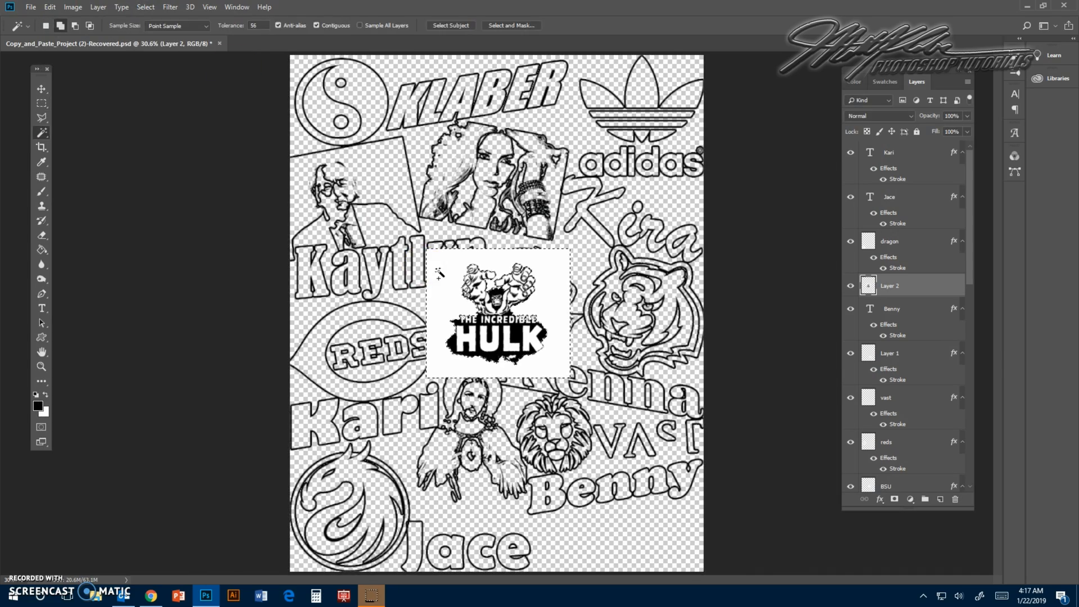
click(438, 271)
key(Delete)
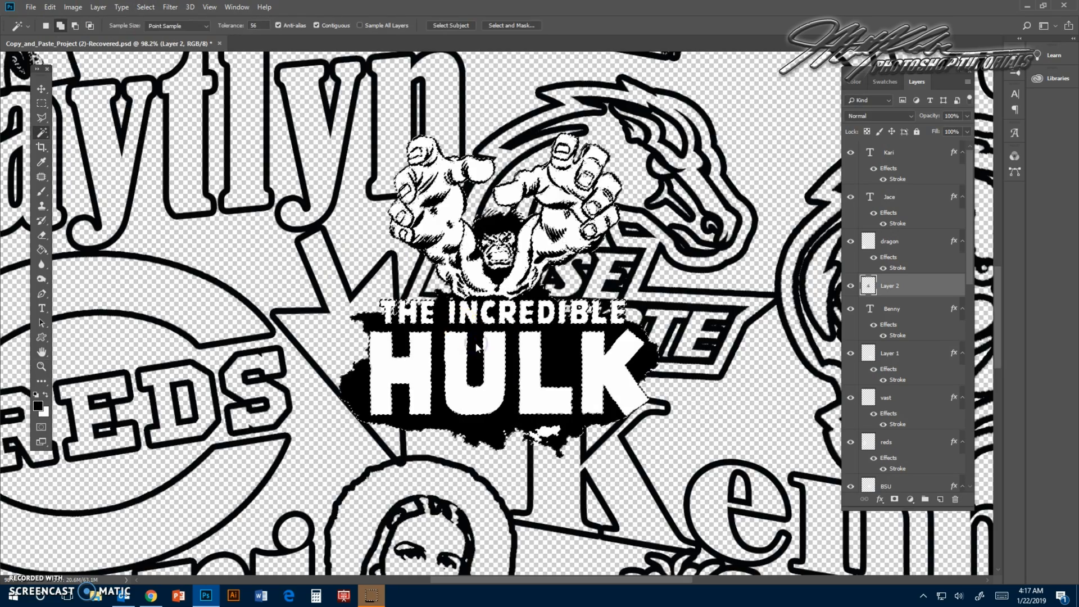
click(146, 7)
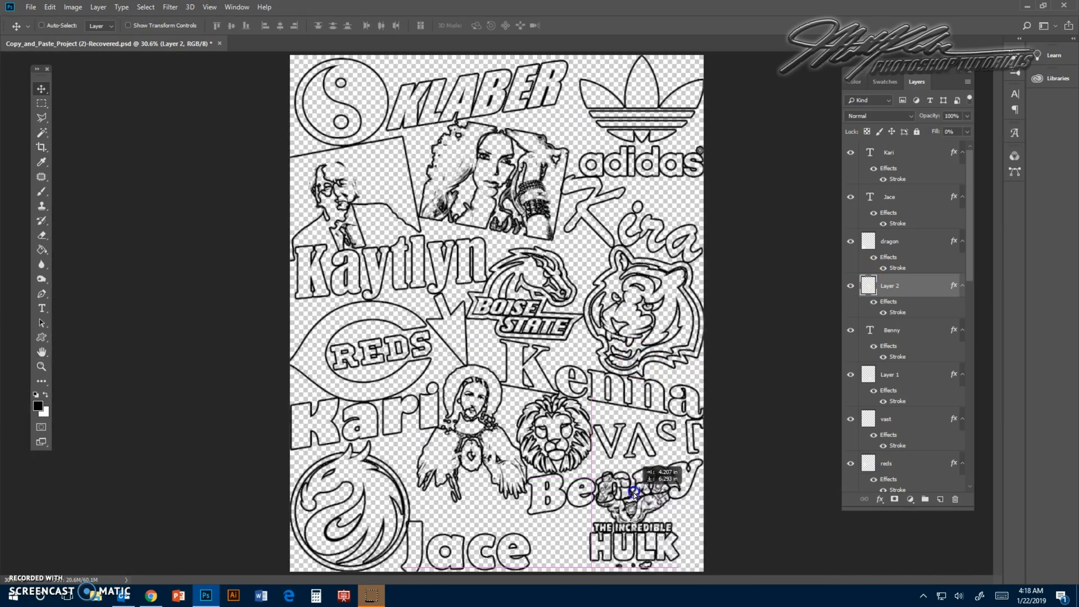
drag(475, 525, 672, 536)
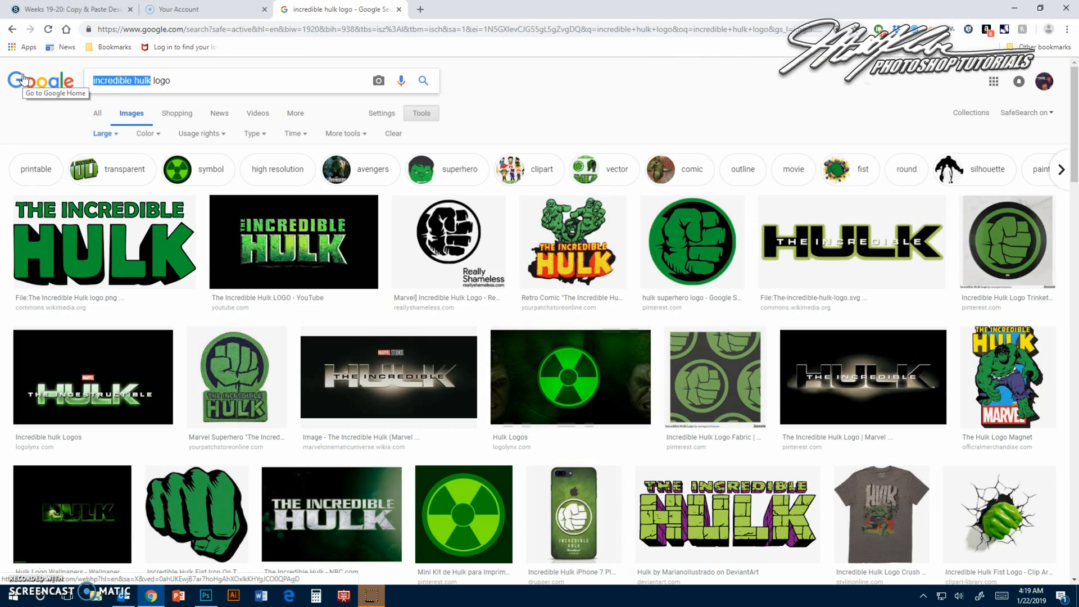
Step: Switch to Photoshop, enlarge the elevation worship logo to about 132%, and fit it between the Jesus picture and the bottom name
click(209, 596)
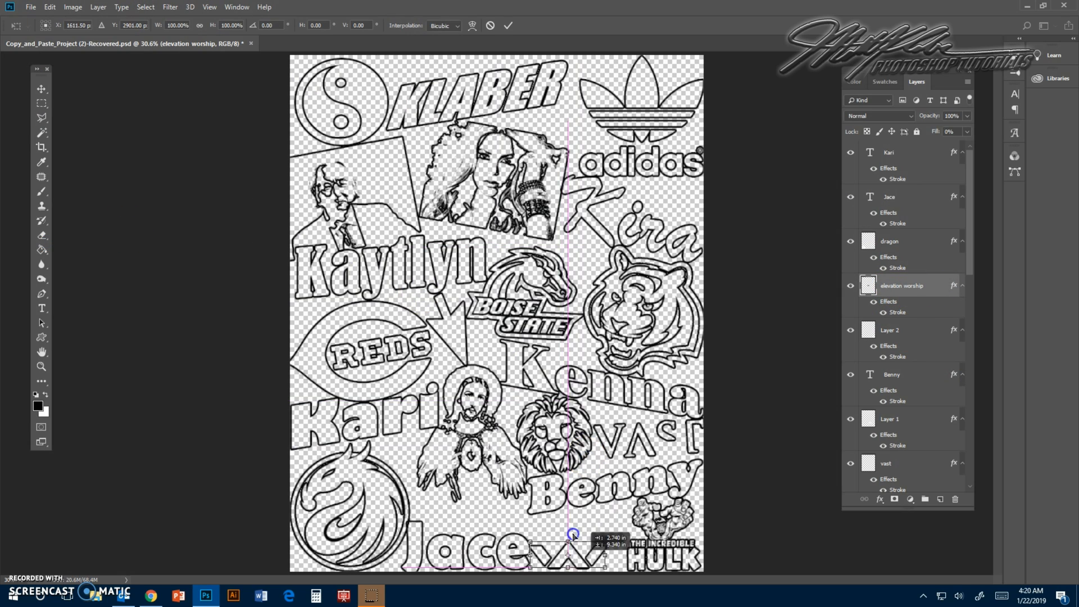
drag(570, 565, 420, 495)
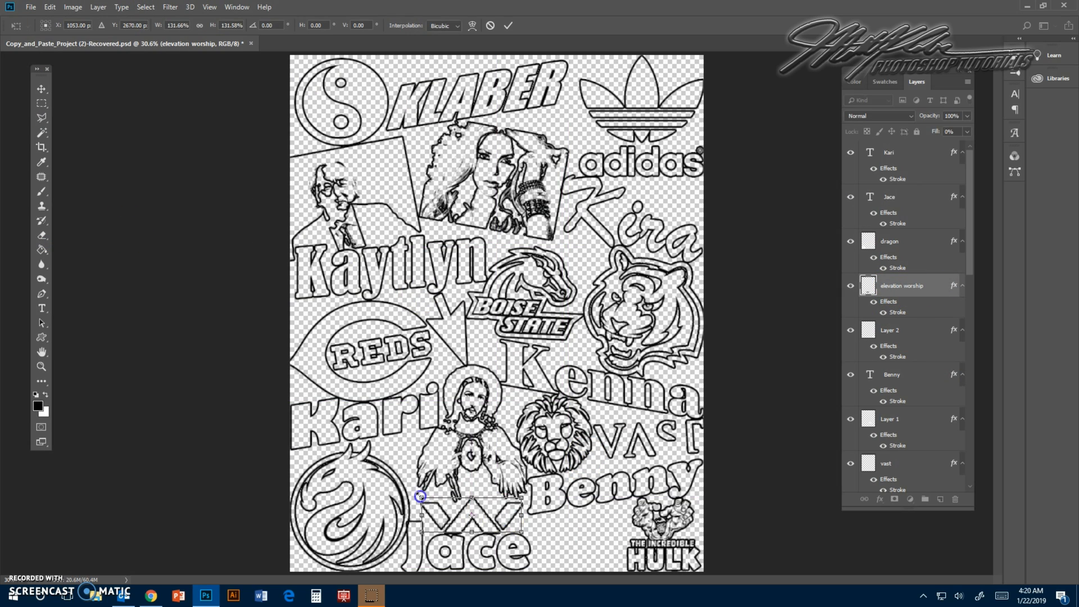
key(Return)
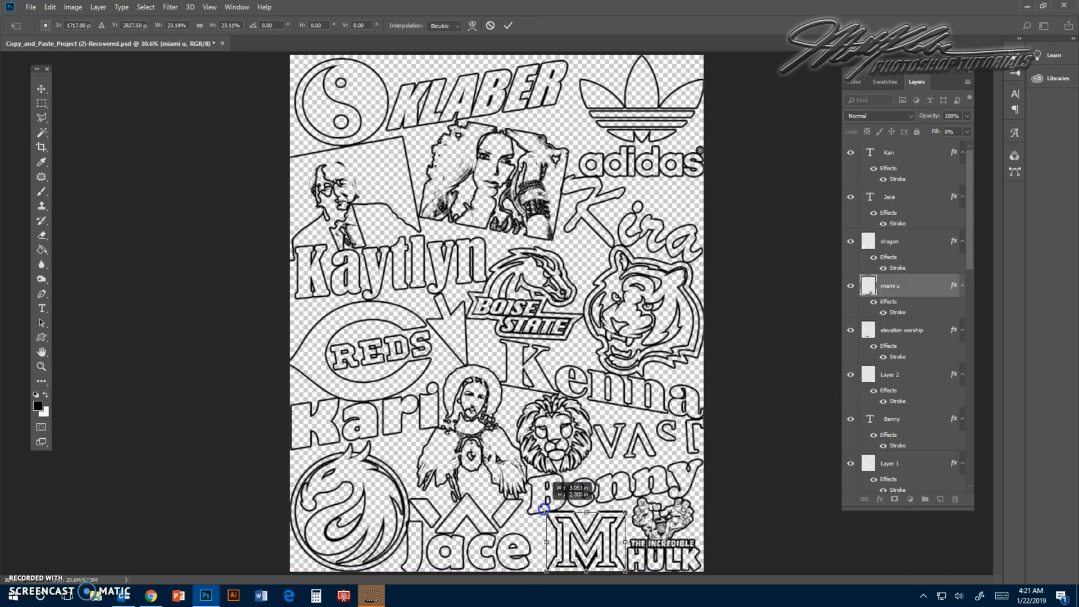
Step: Fit the miami u logo between the bottom name and the Hulk logo, and paste the copied WEBN image
drag(618, 510, 619, 507)
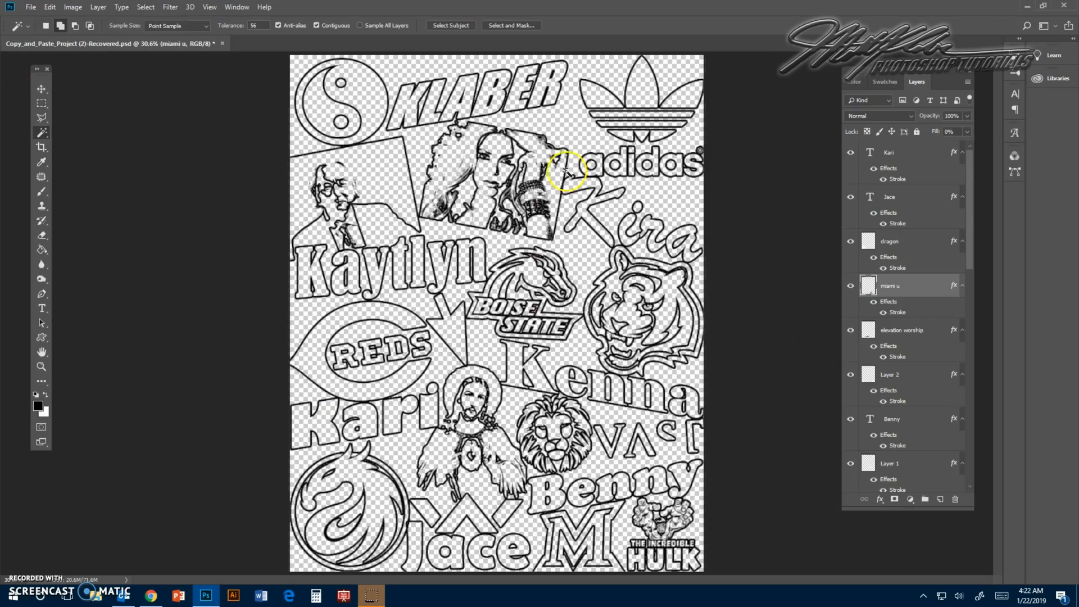
key(ctrl+v)
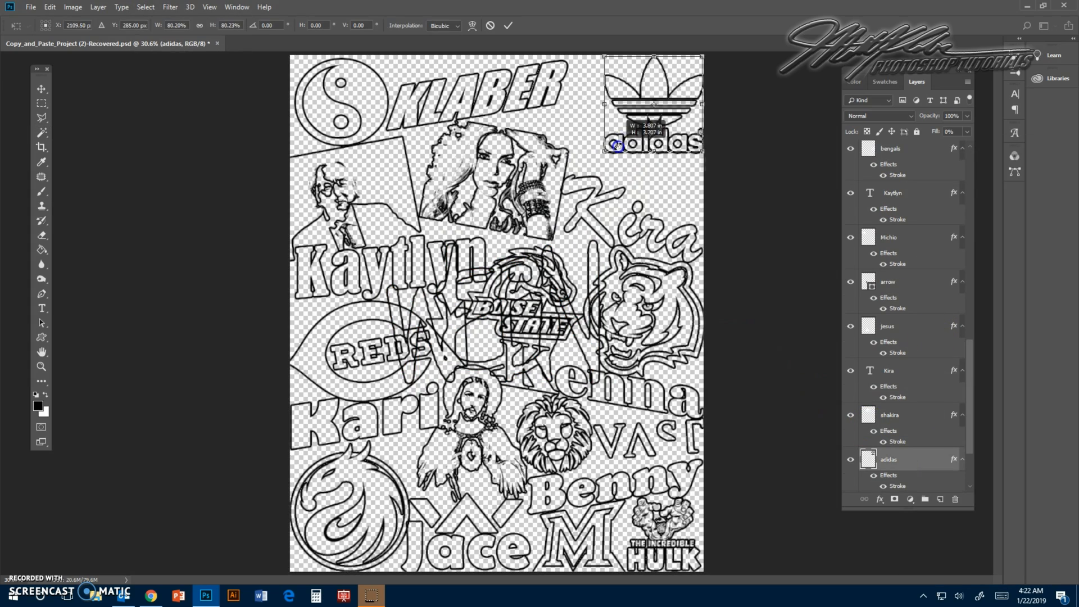
Step: Shrink the adidas logo and fit it into the page's upper right corner
drag(641, 115, 658, 102)
key(Return)
drag(696, 63, 789, 63)
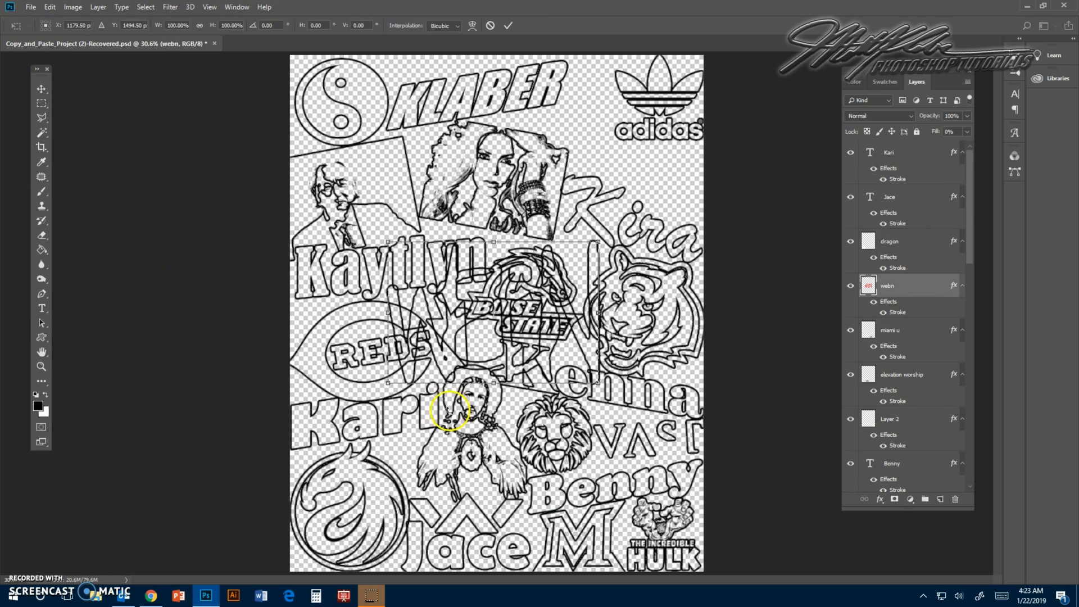
Step: Shrink the WEBN logo to about 44%, rotate it about 20°, and fit it just below the adidas logo
drag(446, 397, 608, 181)
drag(706, 154, 702, 152)
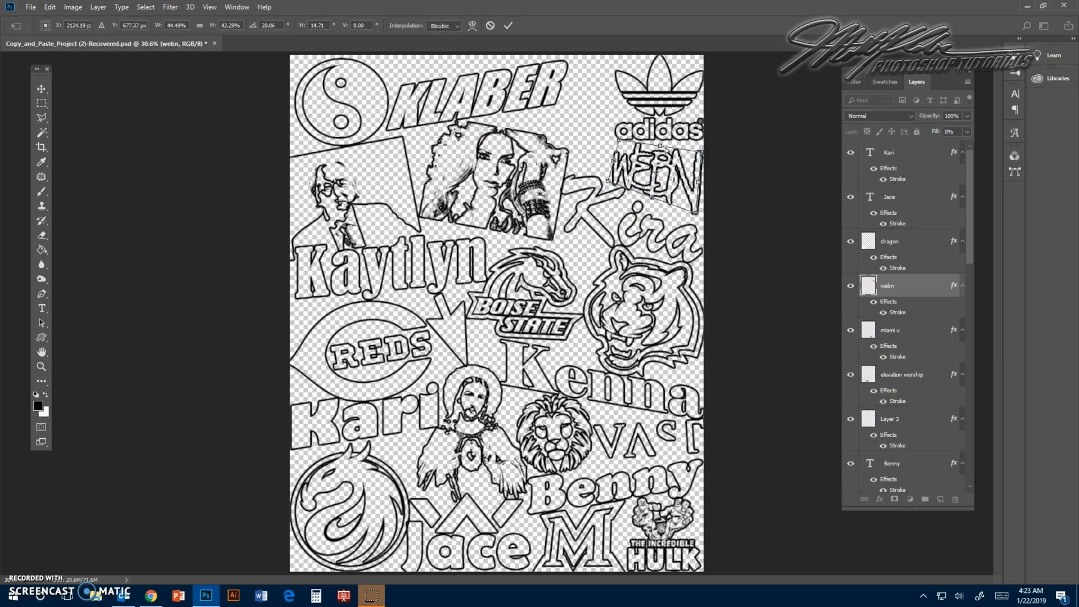
key(Return)
Step: Copy the cross image into Photoshop, remove its background, outline it, and place it between the page's top name and the adidas logo
right_click(288, 243)
click(186, 595)
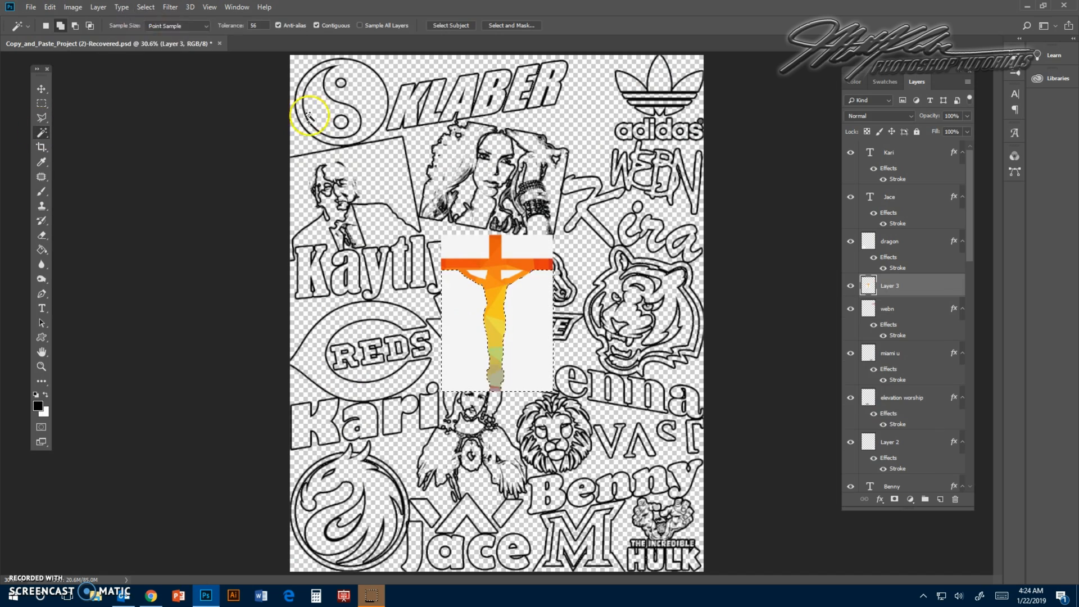
click(918, 281)
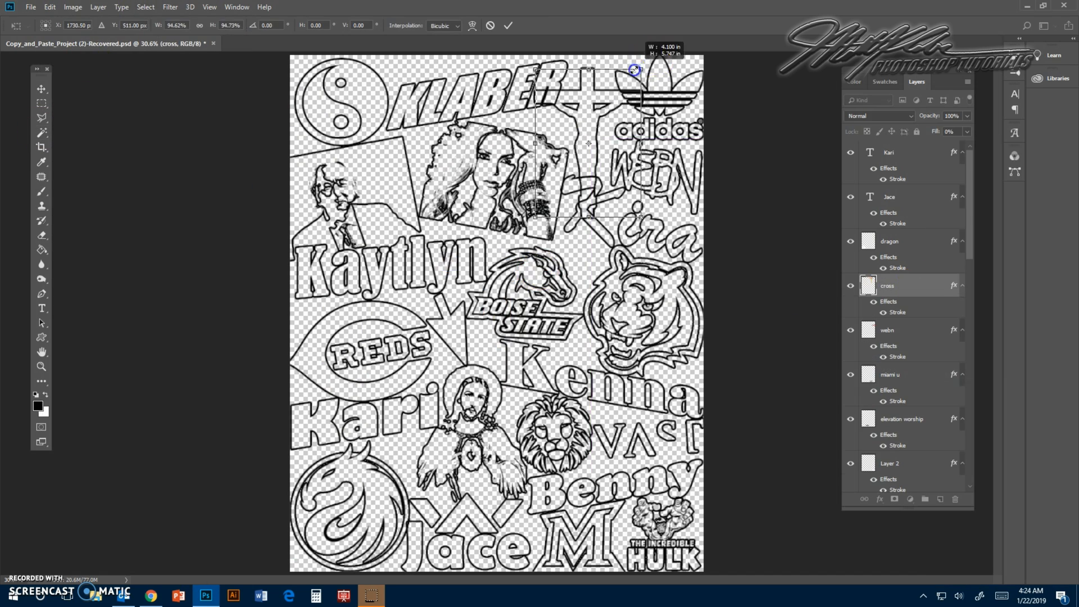
mouse_move(568, 54)
mouse_down()
mouse_move(557, 55)
mouse_move(629, 66)
mouse_up()
key(Return)
Step: Resize the adidas logo and the outlined name along the page's upper edge to make room around the cross
scroll(903, 366, down, 12)
click(903, 370)
key(ctrl+t)
key(Return)
click(903, 459)
key(ctrl+t)
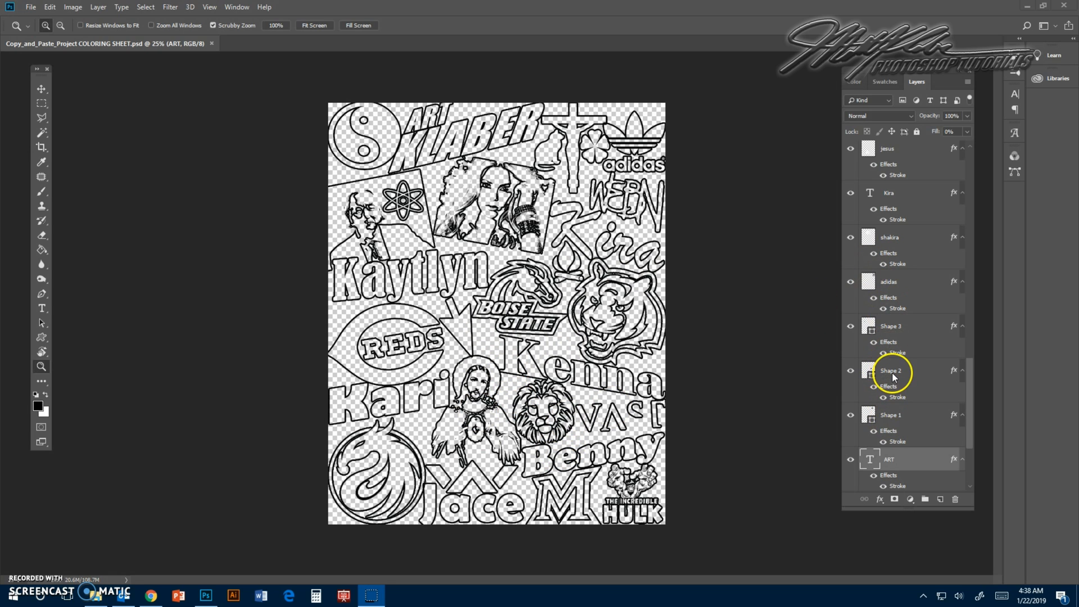
Step: Save the layered design in Photoshop format as Copy_and_Paste_Project COLORING SHEET with maximized compatibility, and flatten the image
scroll(857, 274, up, 5)
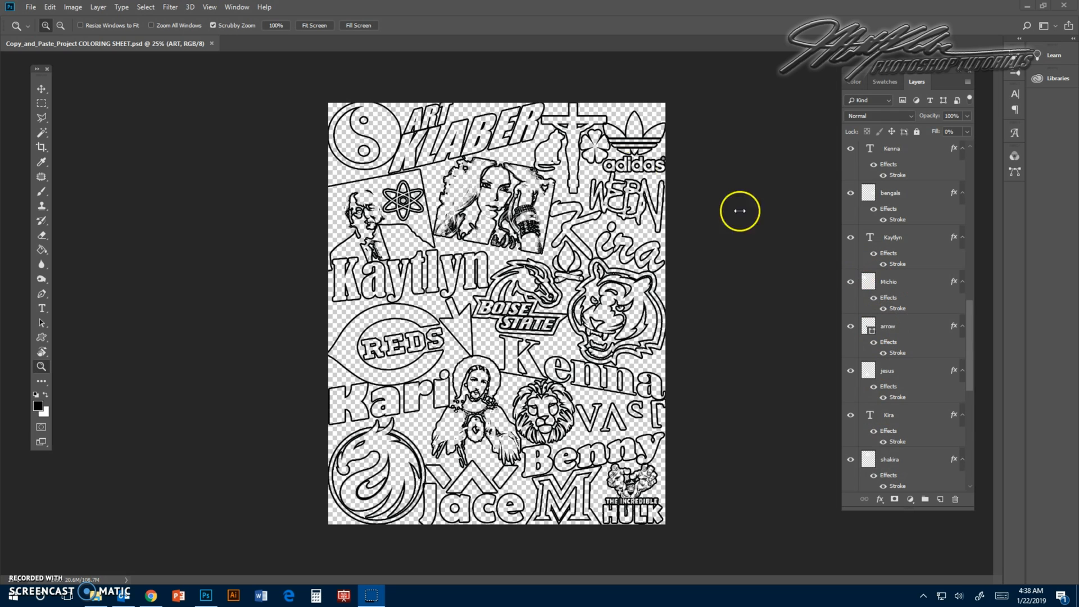
click(30, 8)
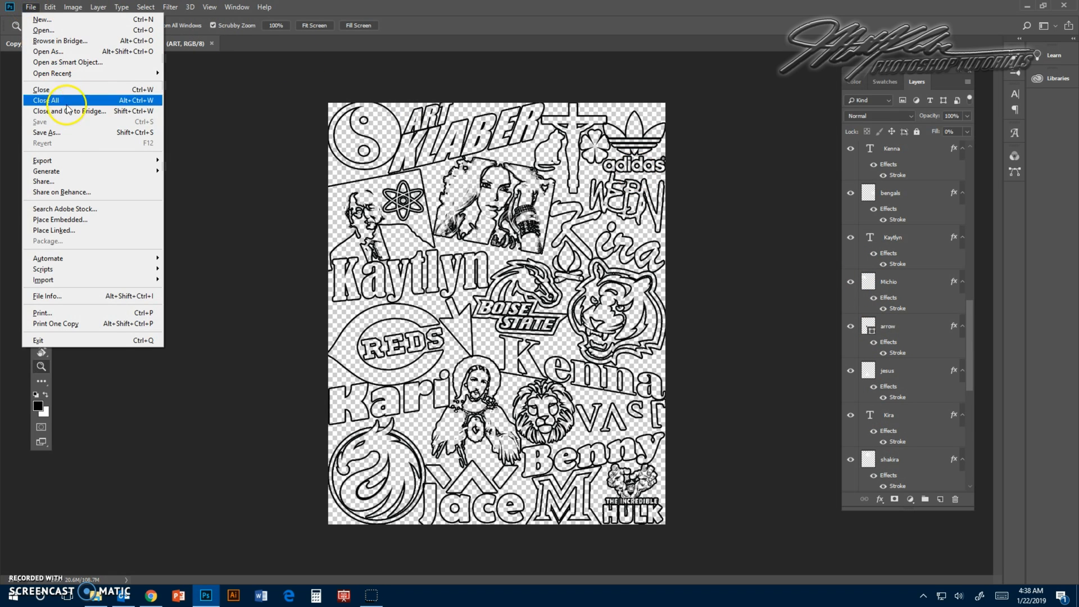
click(68, 133)
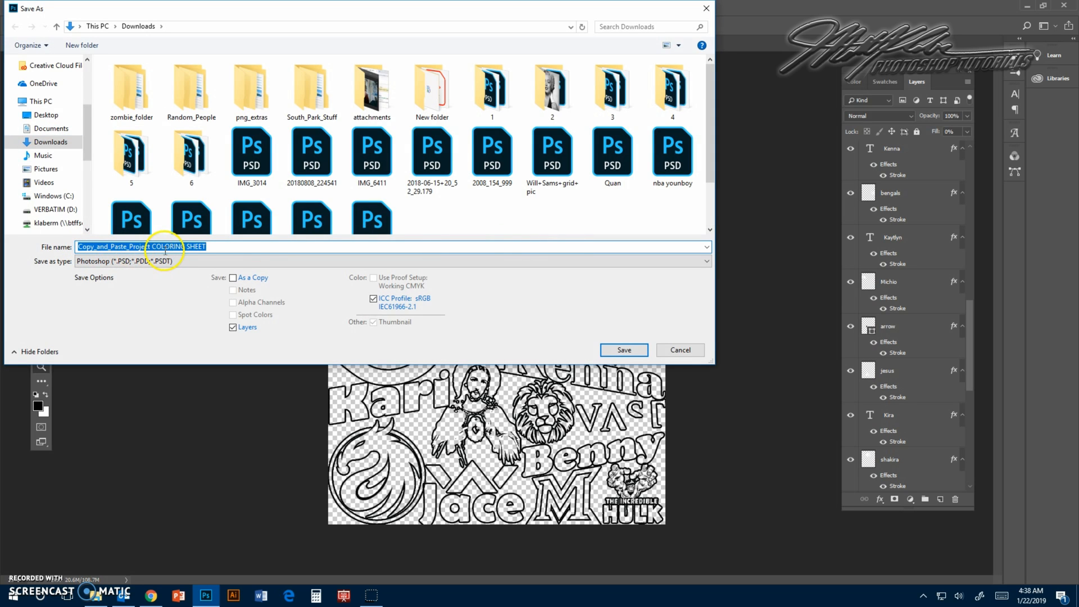
click(641, 349)
click(580, 297)
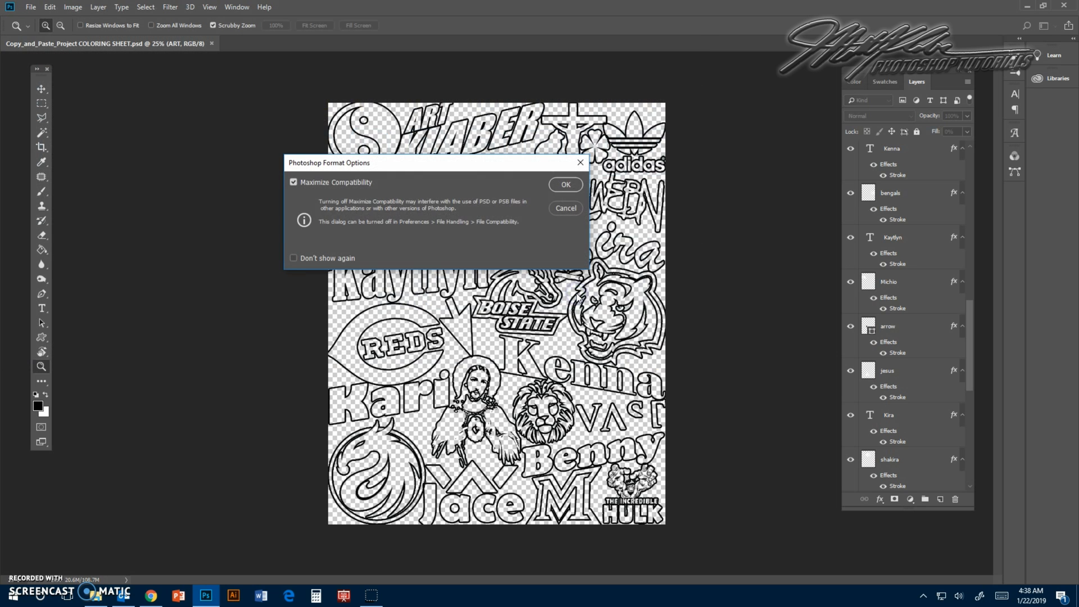
click(566, 184)
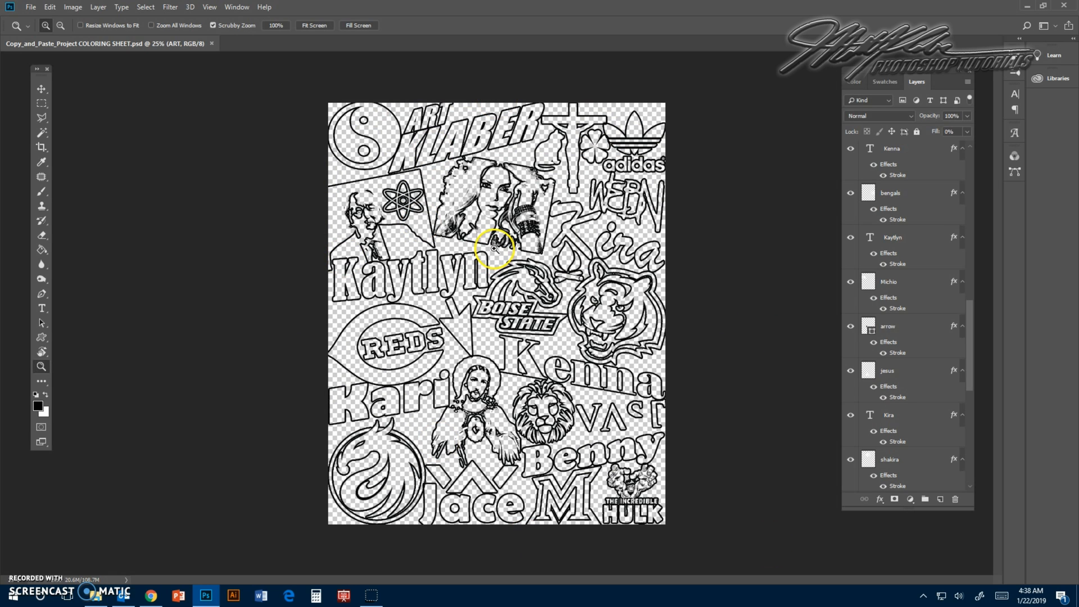
click(98, 7)
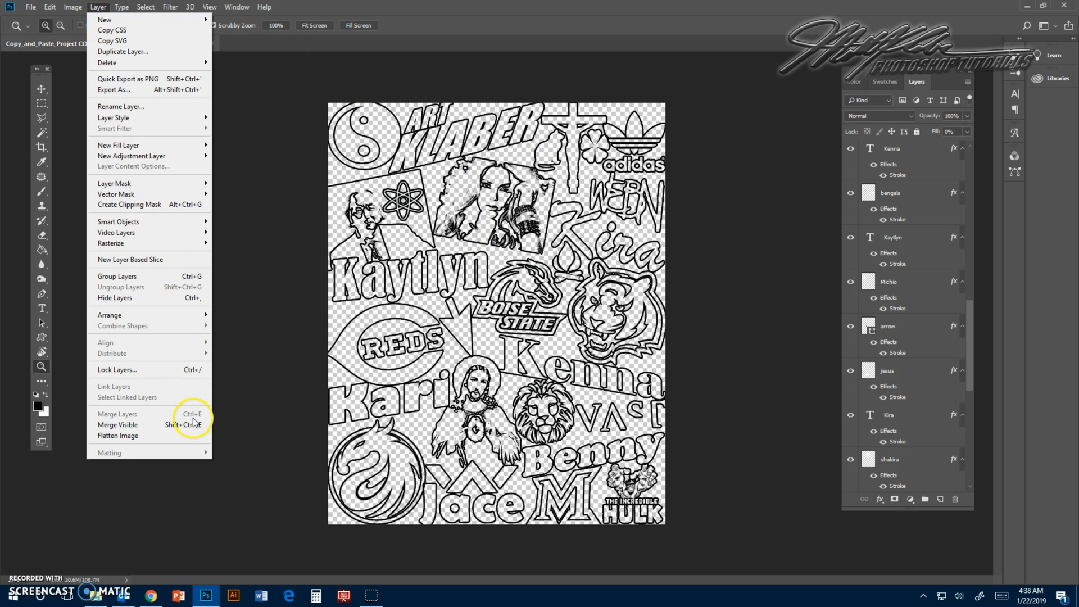
click(188, 442)
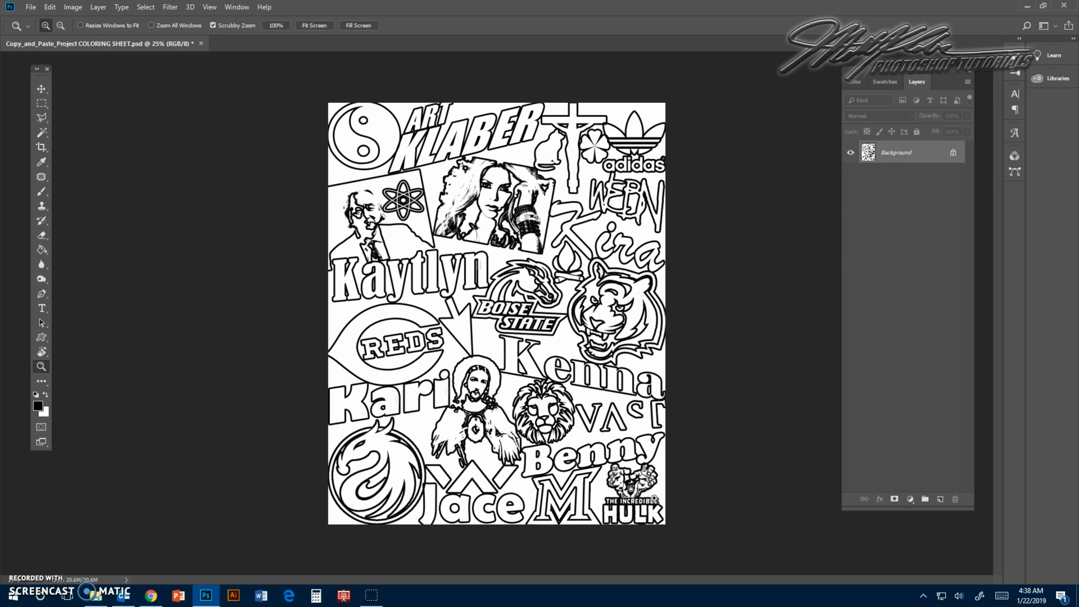
Step: Try selecting white areas around the yin-yang symbol with the Magic Wand, and clear the selection
click(41, 132)
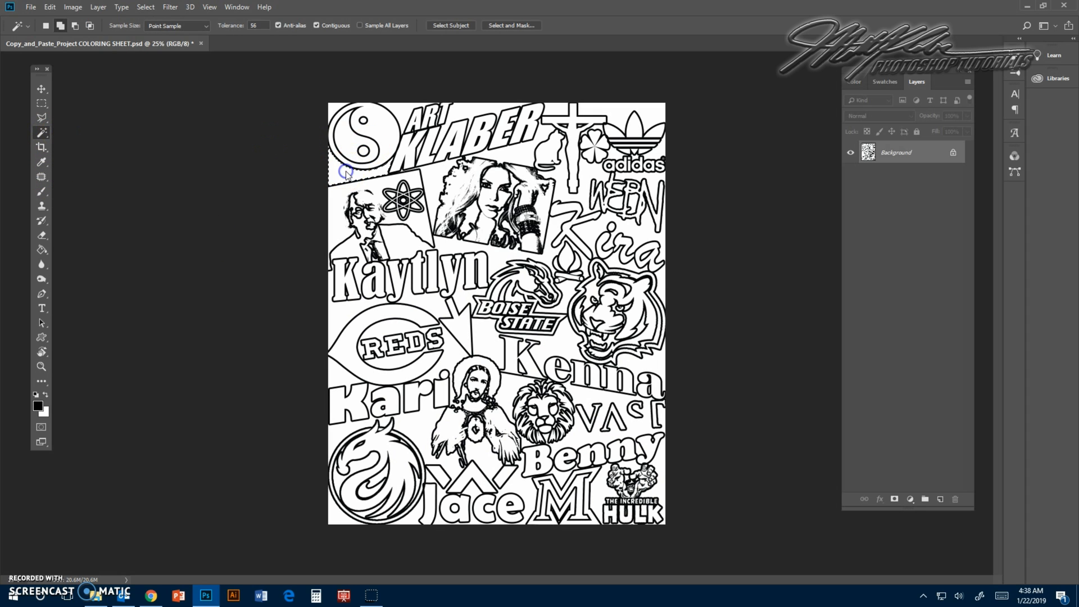
click(361, 180)
click(146, 6)
click(137, 28)
Step: Try picking individual areas in and around the yin-yang symbol with the Magic Wand set to New Selection
click(46, 26)
click(336, 173)
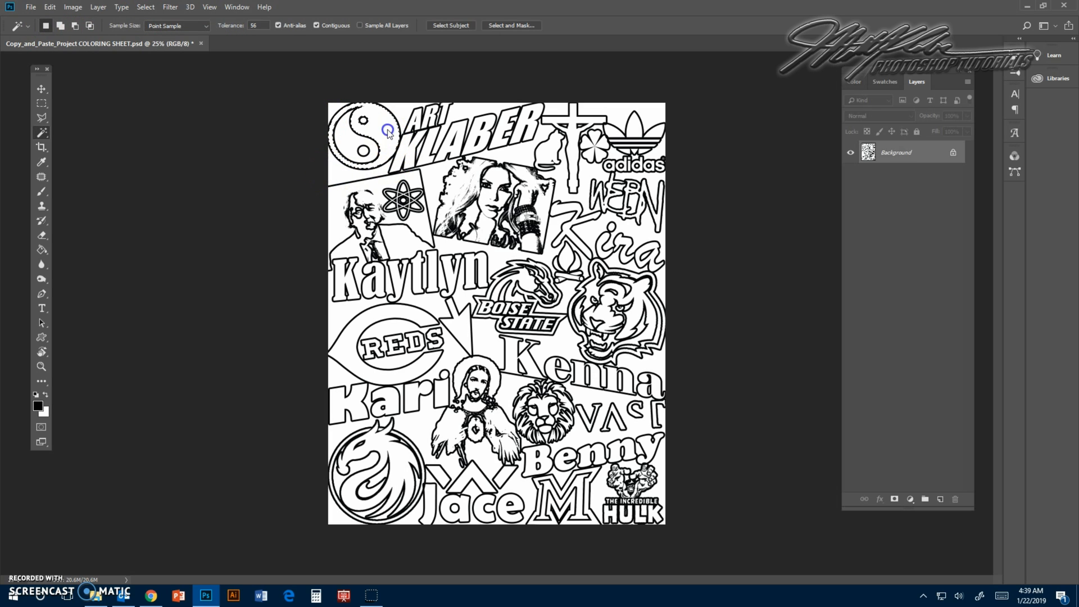
click(344, 177)
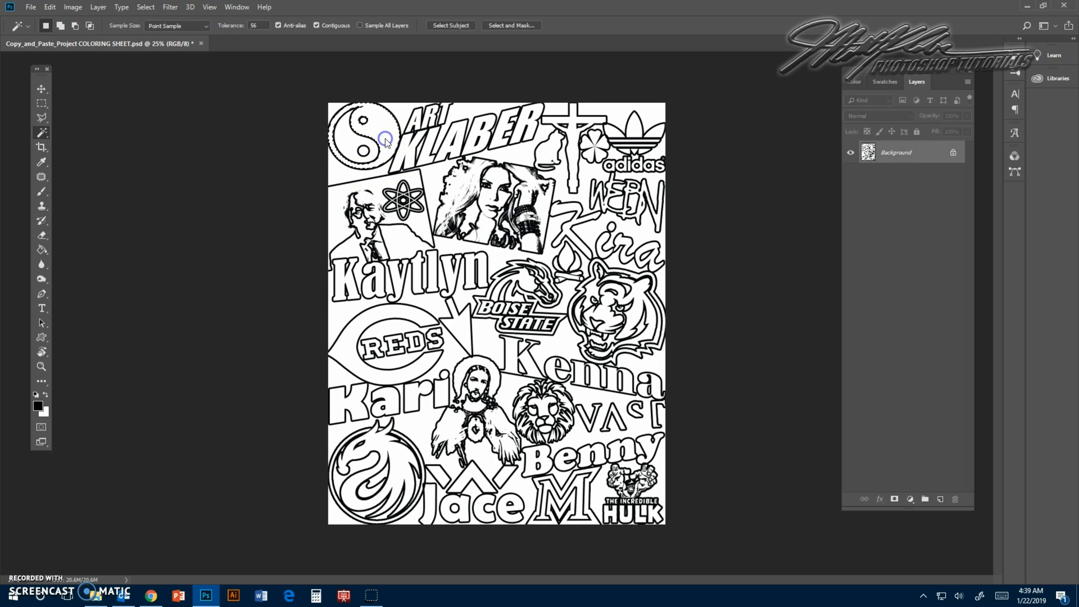
Step: Try combining the yin-yang areas with the Magic Wand set to Add to Selection, and deselect everything
click(62, 26)
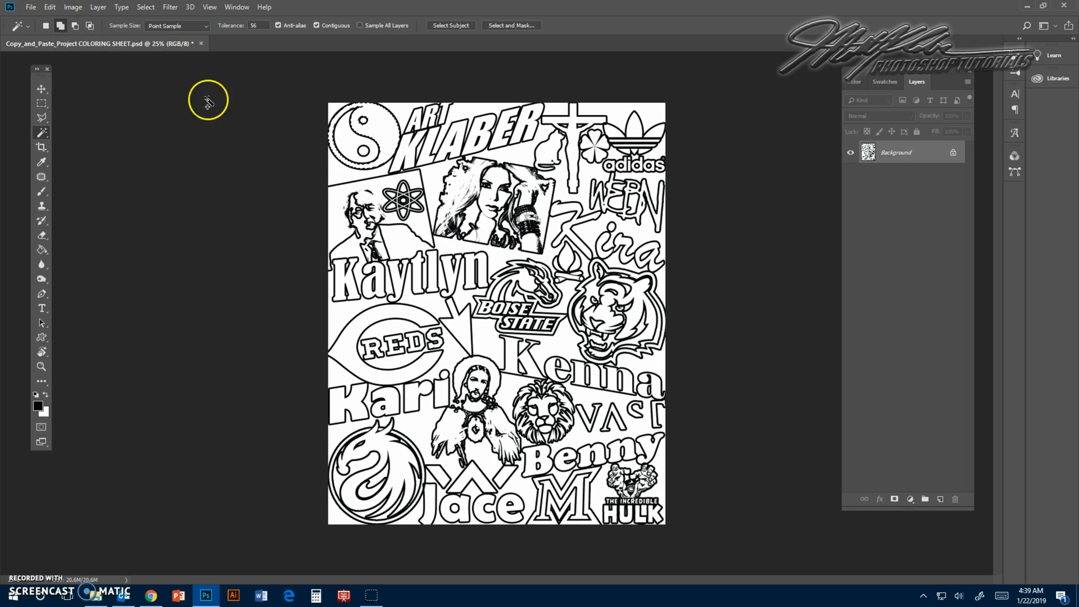
click(365, 152)
click(332, 106)
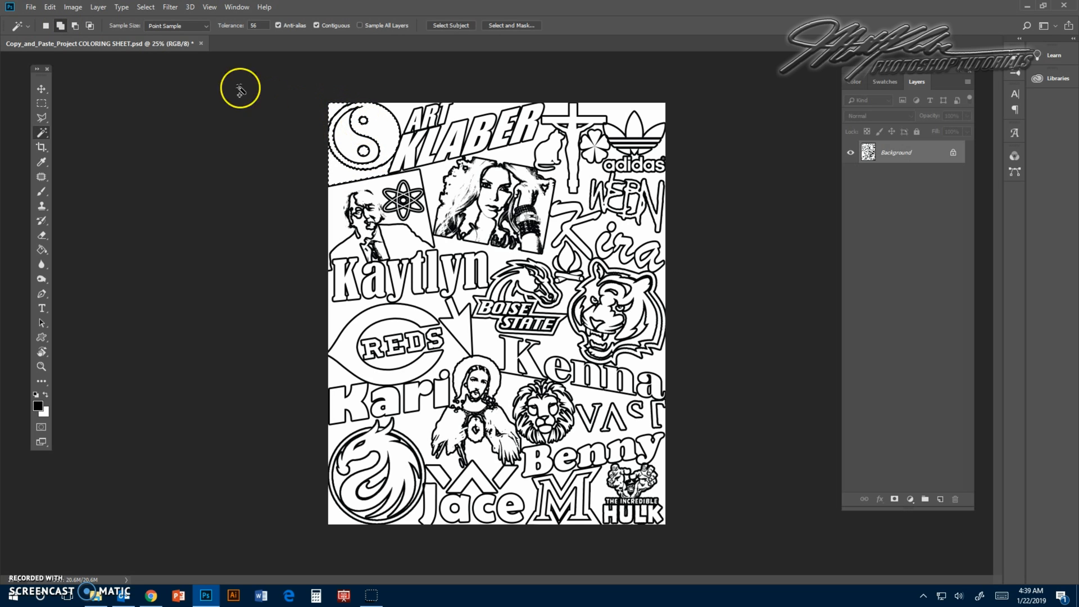
click(148, 8)
click(157, 30)
click(481, 213)
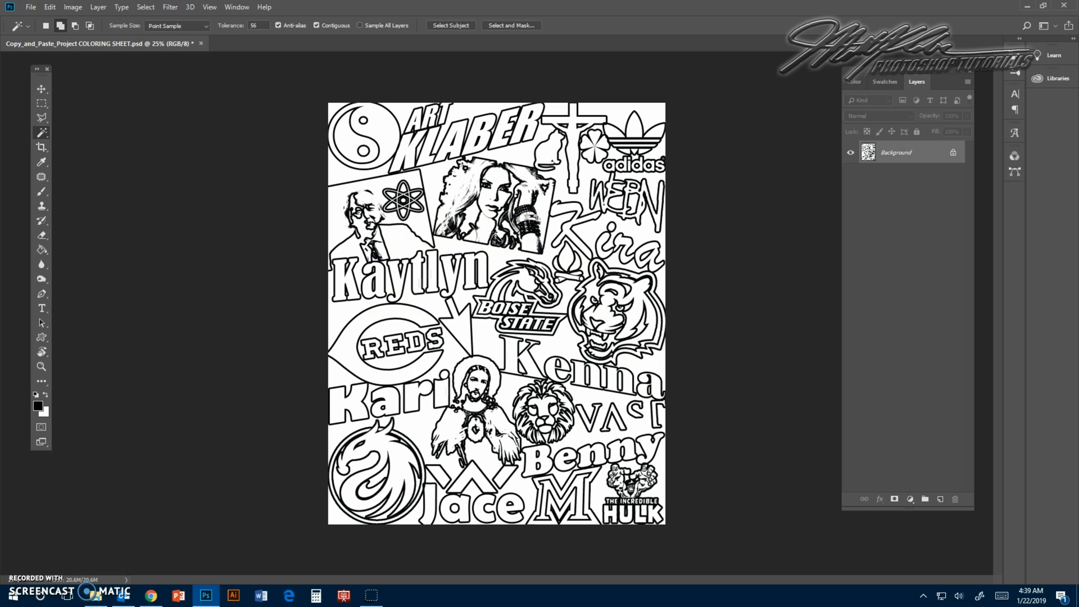
Step: Save the flattened coloring sheet as a JPEG named Copy_and_Paste_Project COLORING SHEET at Maximum quality 12, Baseline ("Standard")
click(98, 6)
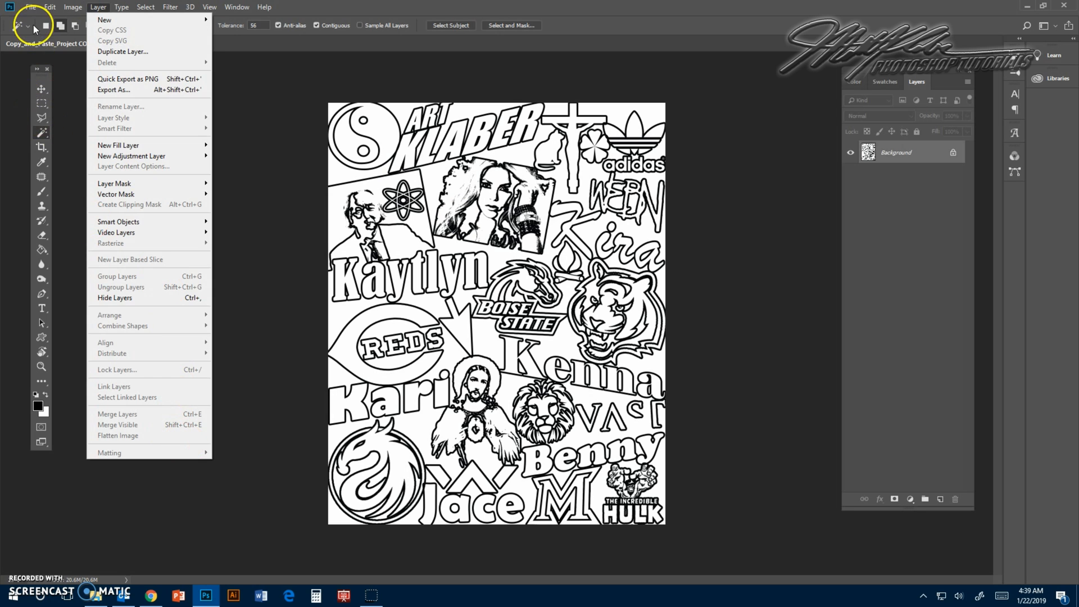
mouse_move(31, 8)
click(49, 131)
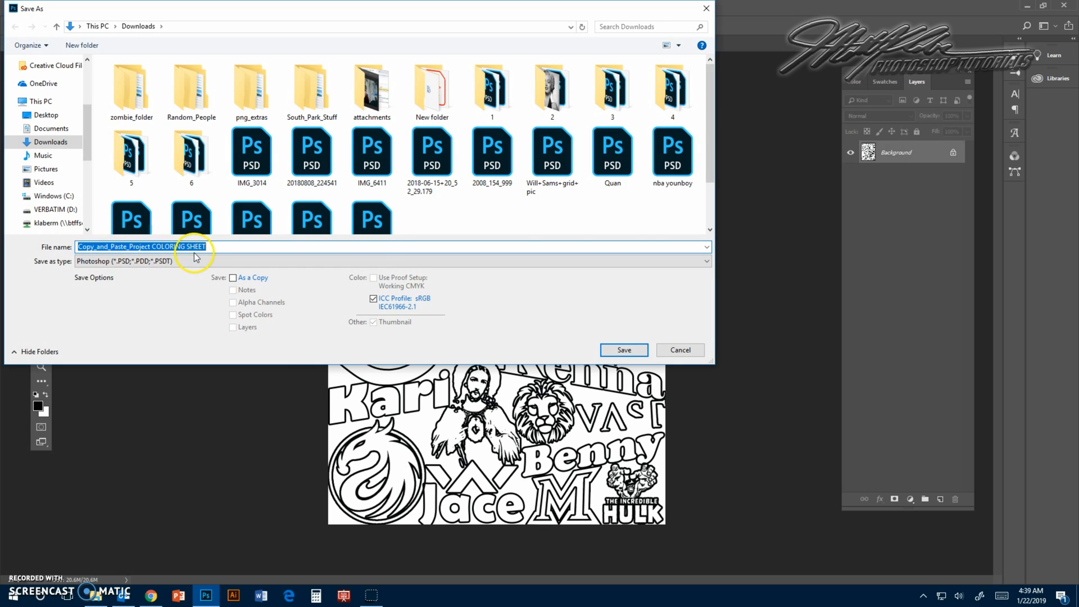
click(95, 261)
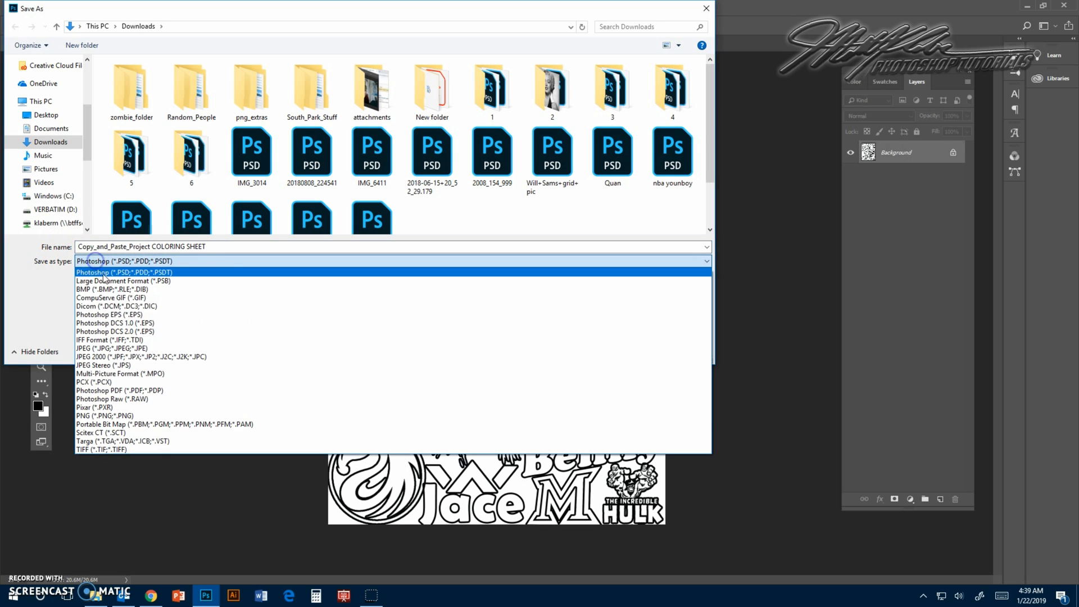
click(151, 344)
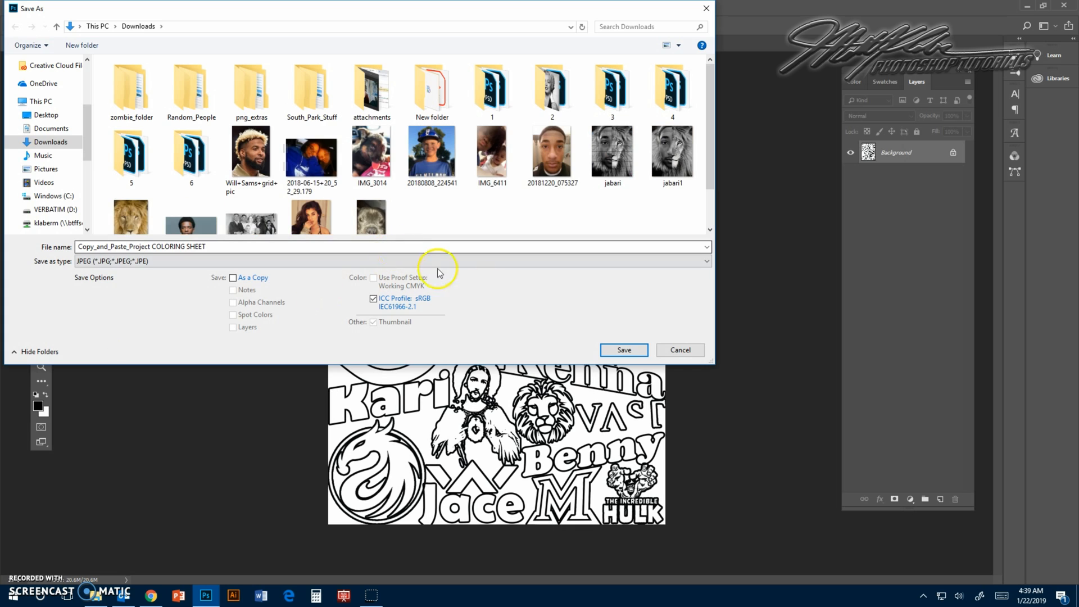
click(623, 351)
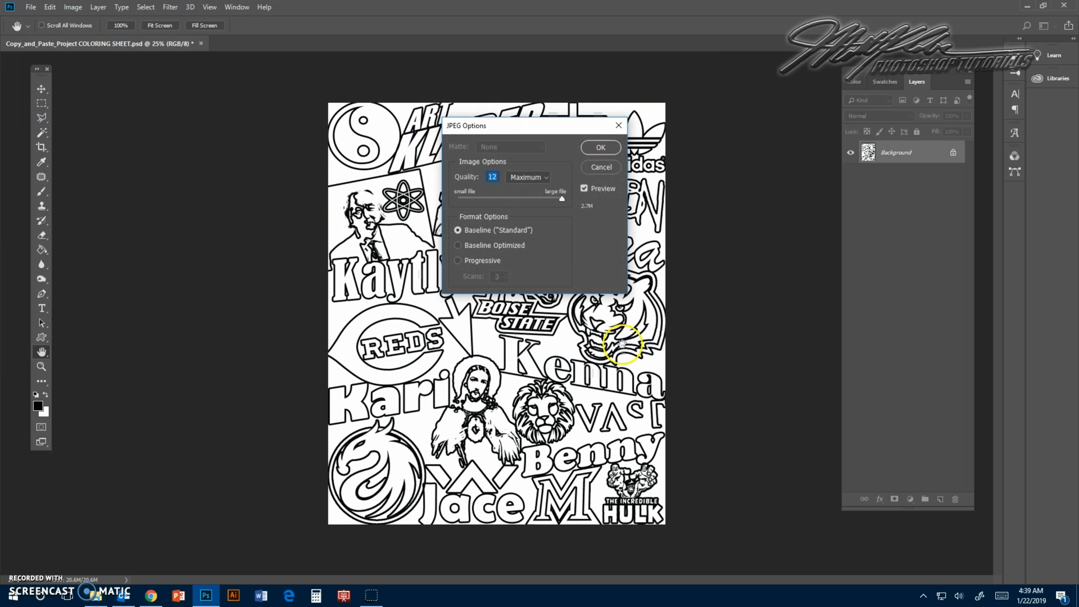
click(610, 151)
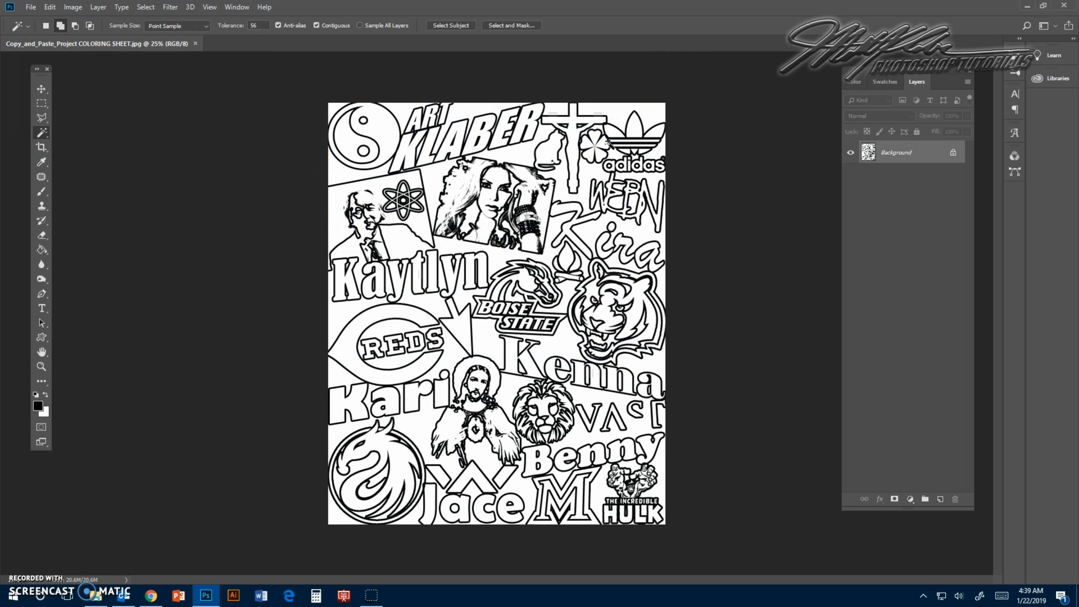